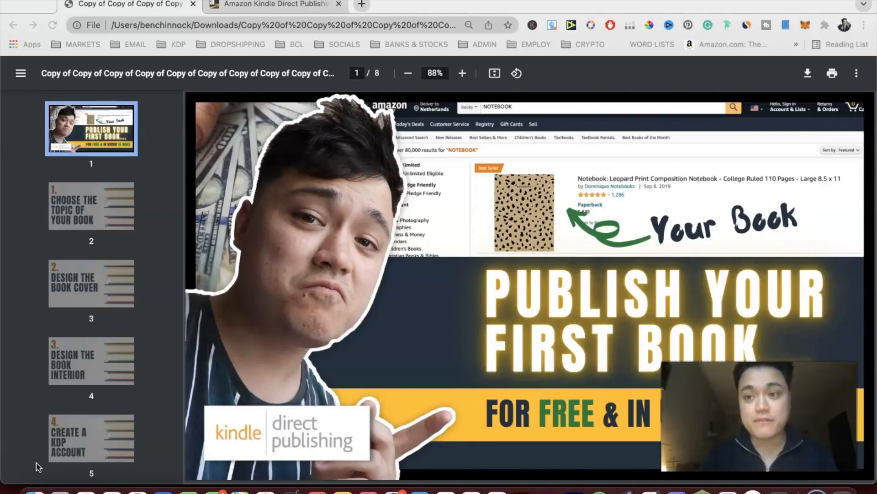
- Search the web in Safari for "amazon kdp" and open the Amazon Kindle Direct Publishing site
left_click(40, 464)
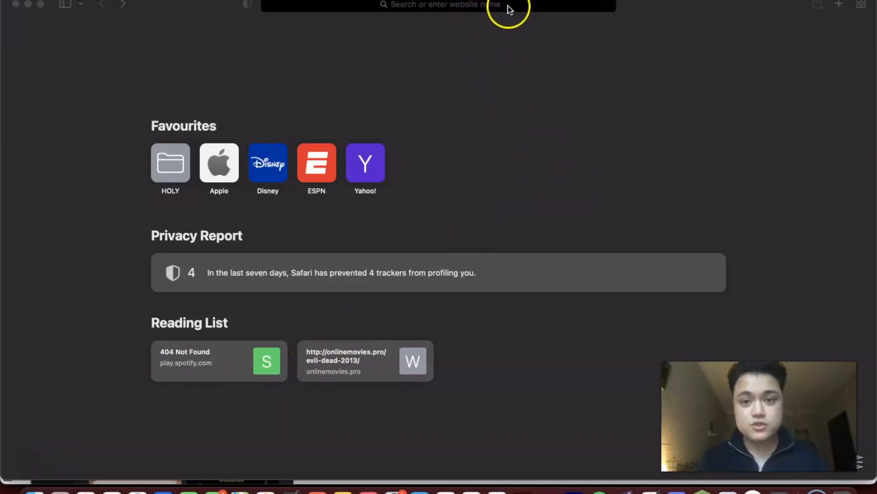
left_click(509, 7)
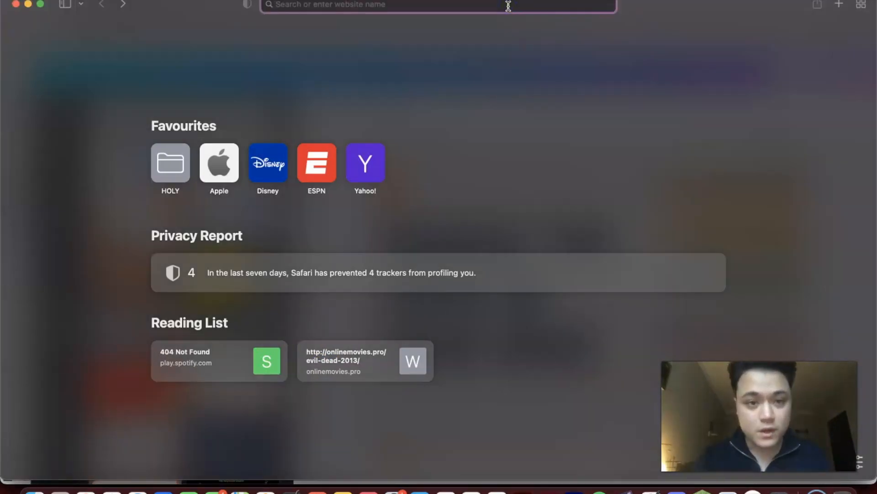
type("amazon kdp")
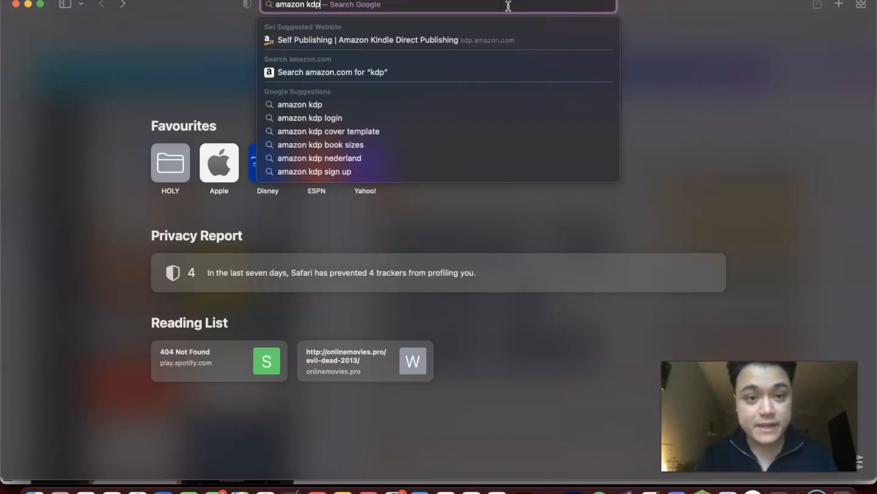
key("Return")
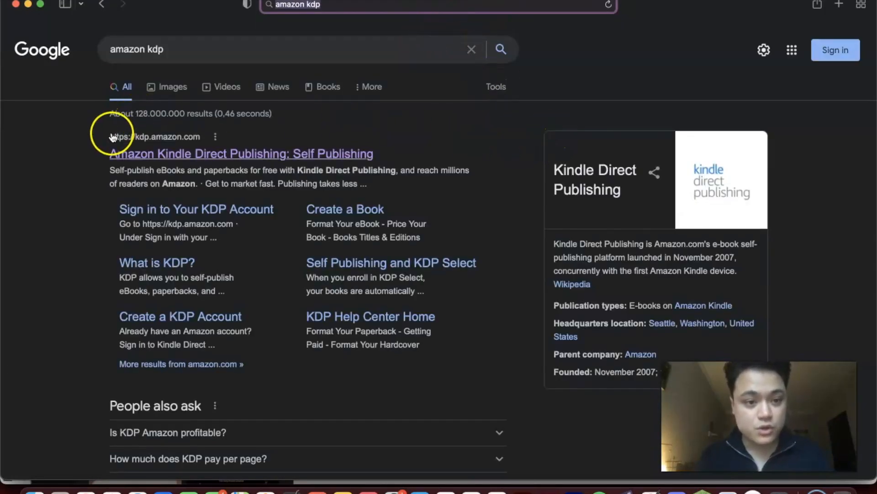
left_click(220, 155)
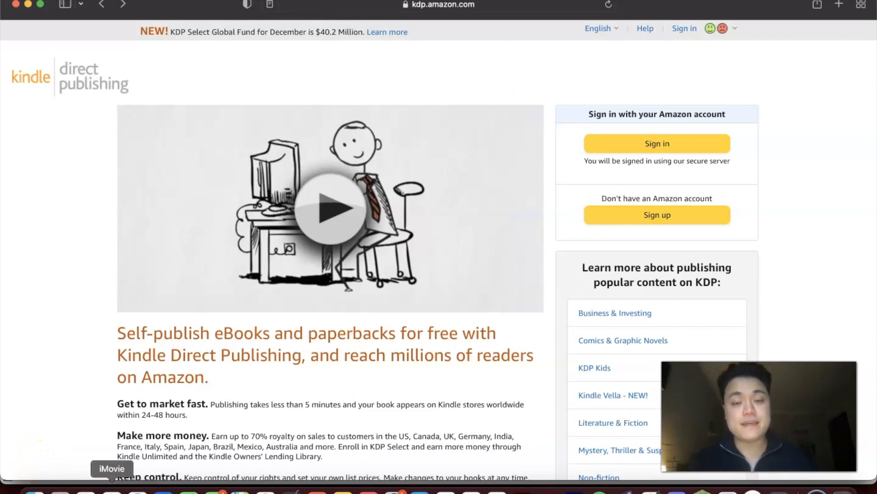
- Switch to Chrome and look over the book formats offered for creating a new title on the KDP bookshelf
left_click(85, 488)
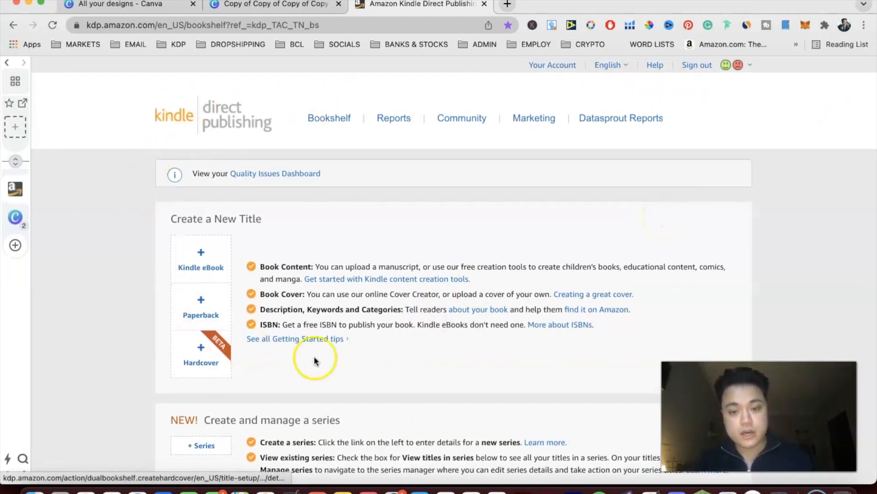
scroll(392, 353, "down", 1)
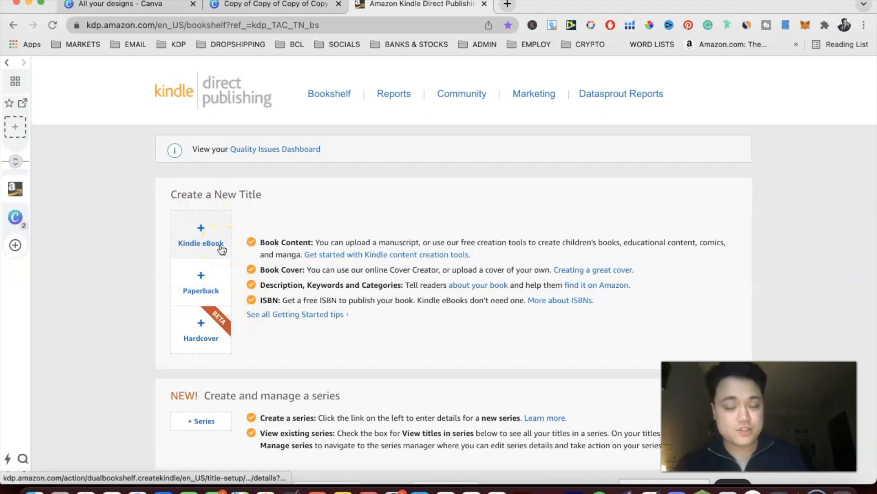
left_click(424, 326)
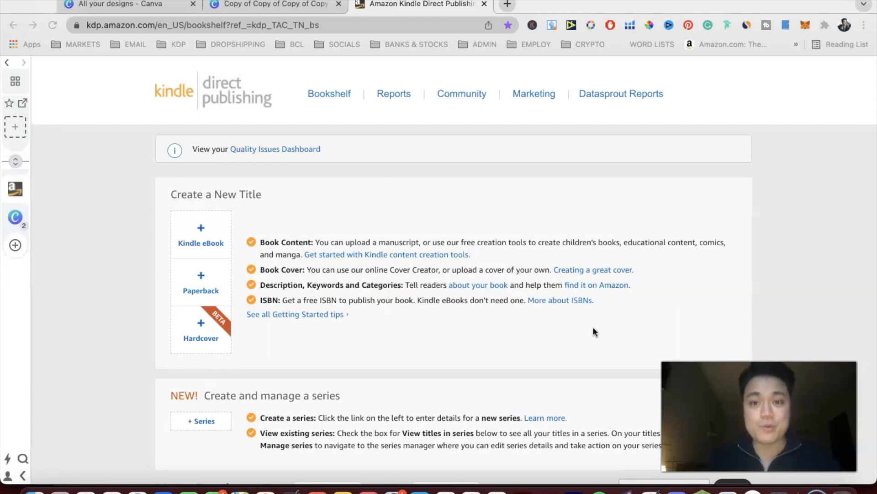
- Open the amazon.com home page in a new browser tab
left_click(508, 5)
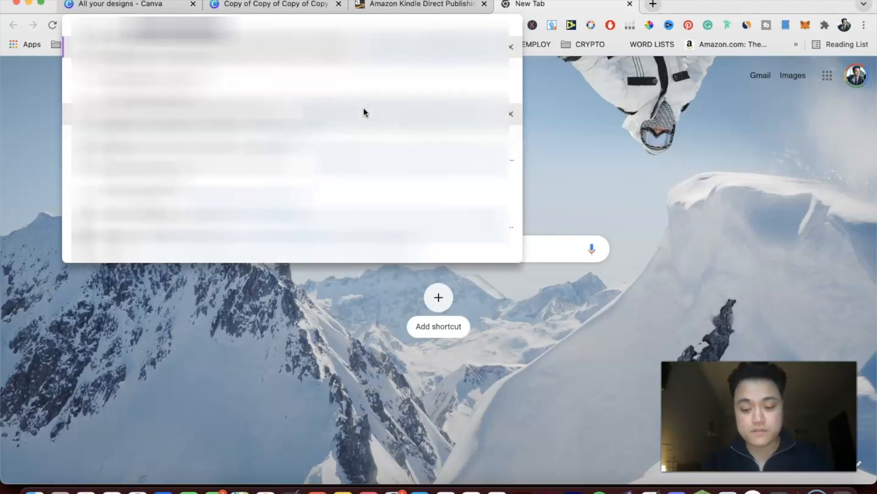
key("Return")
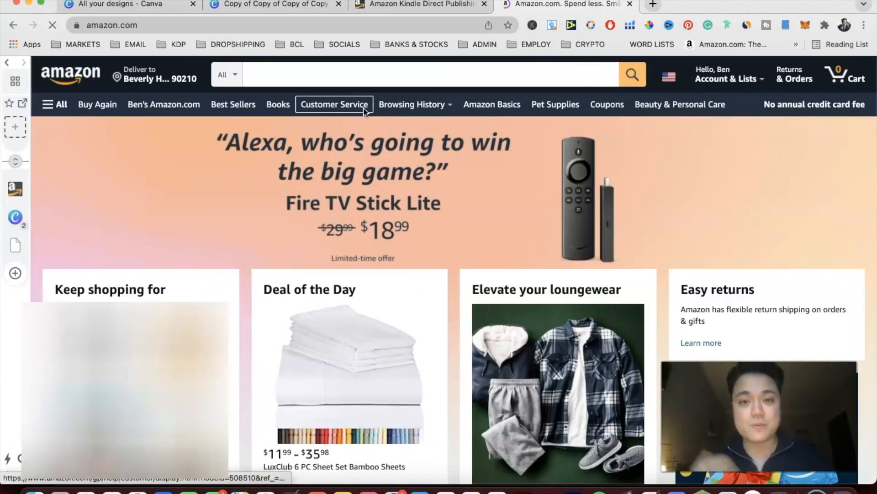
left_click(350, 105)
left_click(333, 75)
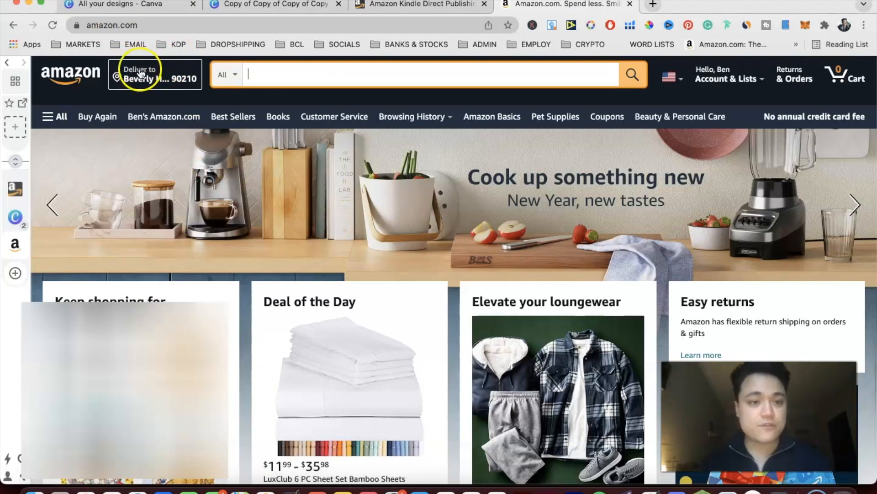
- Check the US zip code set for Amazon's delivery location and dismiss the location dialog
left_click(151, 74)
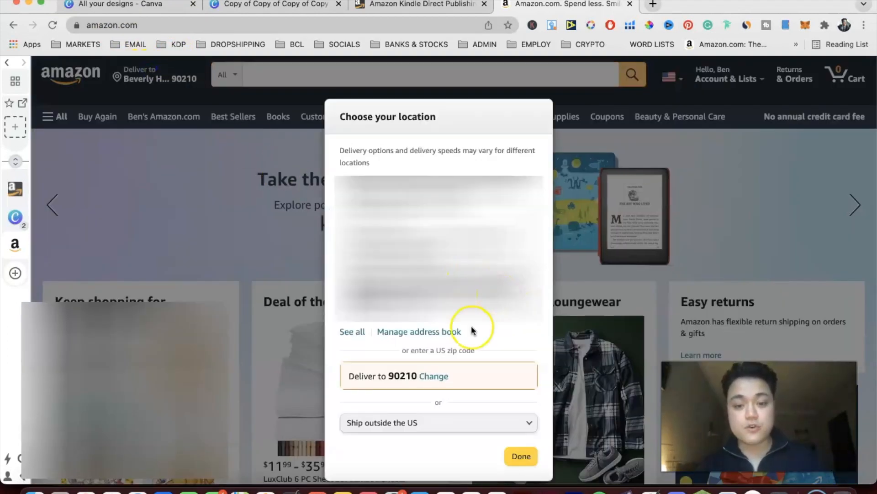
double_click(406, 377)
left_click(405, 378)
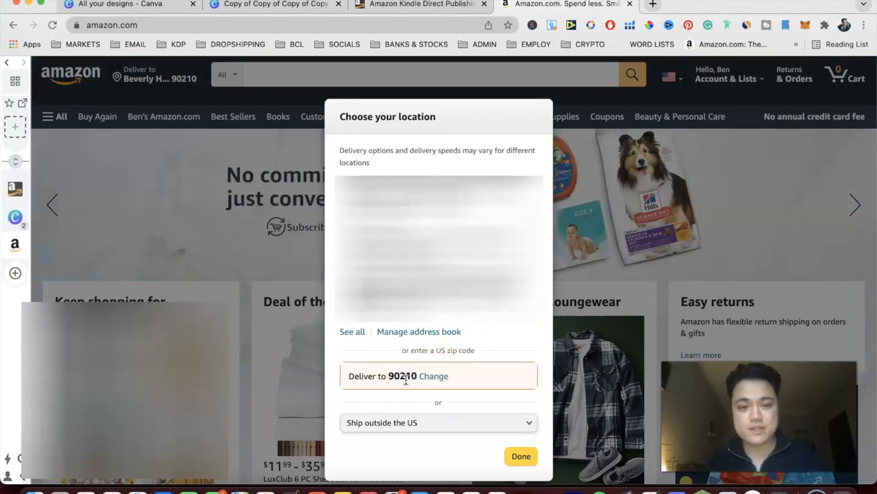
left_click(626, 196)
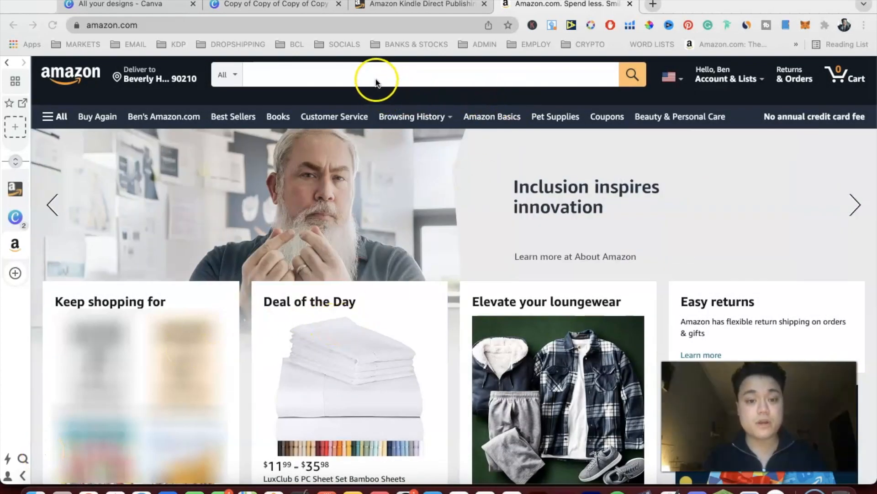
- Search all Amazon departments for "notebook"
left_click(318, 78)
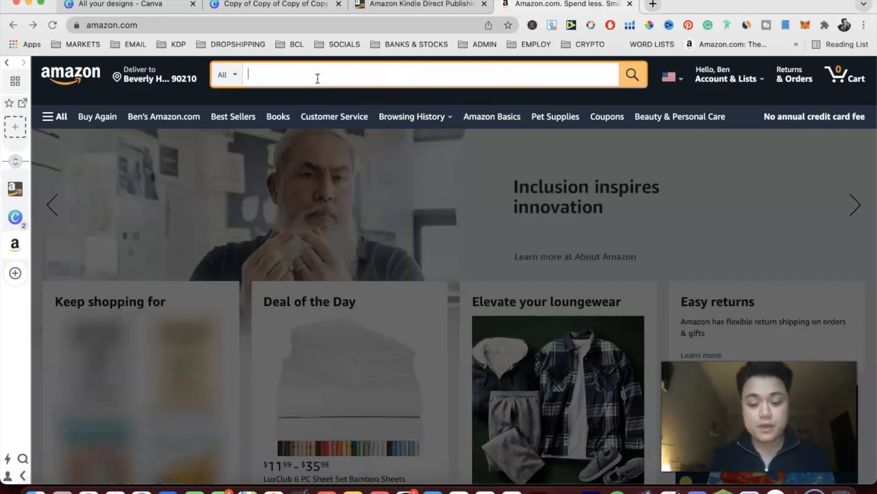
type("notebook")
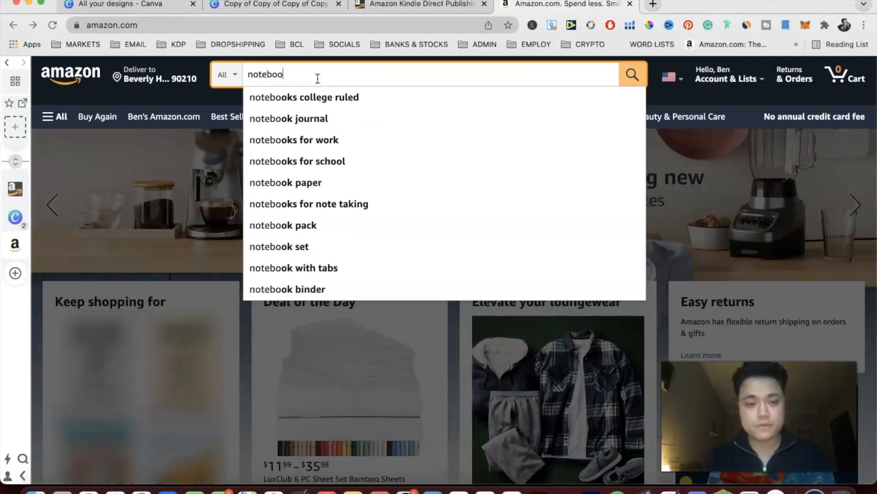
key("Return")
left_click(398, 181)
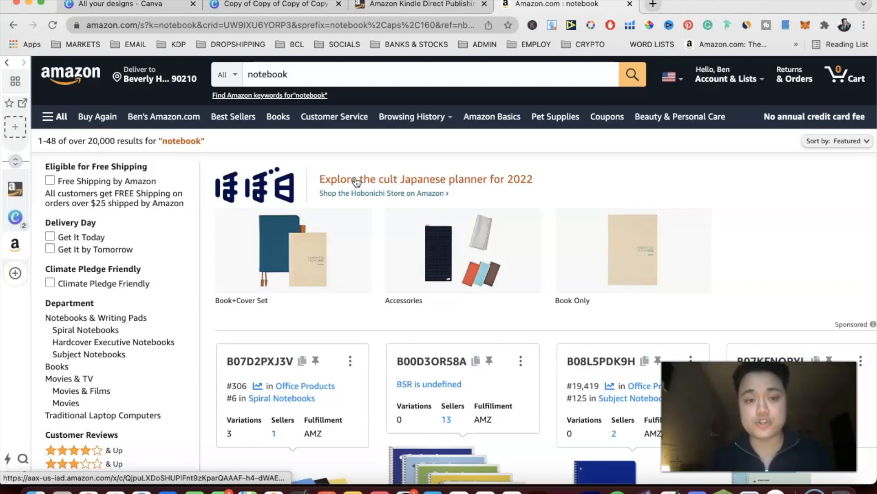
- Browse the notebook search results, comparing the spiral notebooks with the self-published paperback listings
scroll(408, 168, "down", 5)
scroll(410, 168, "down", 9)
scroll(483, 197, "up", 4)
scroll(484, 210, "down", 6)
scroll(481, 209, "up", 10)
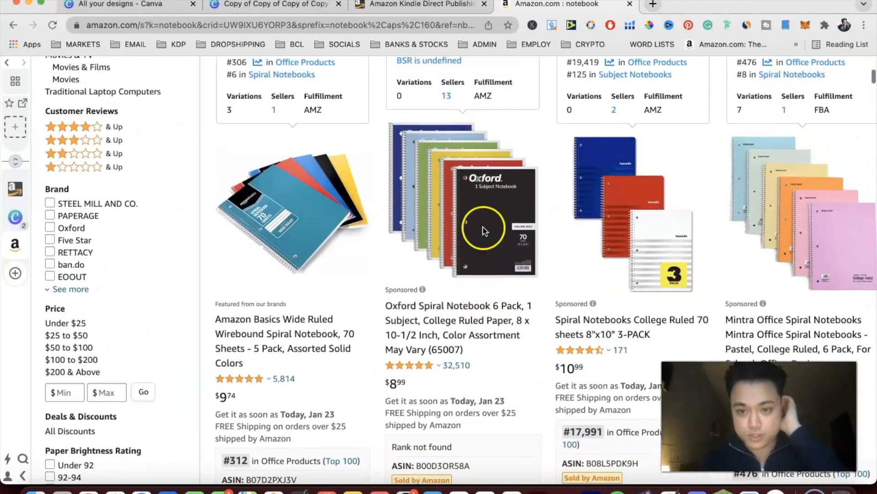
mouse_move(623, 209)
scroll(548, 224, "down", 2)
scroll(470, 240, "up", 2)
scroll(471, 228, "down", 6)
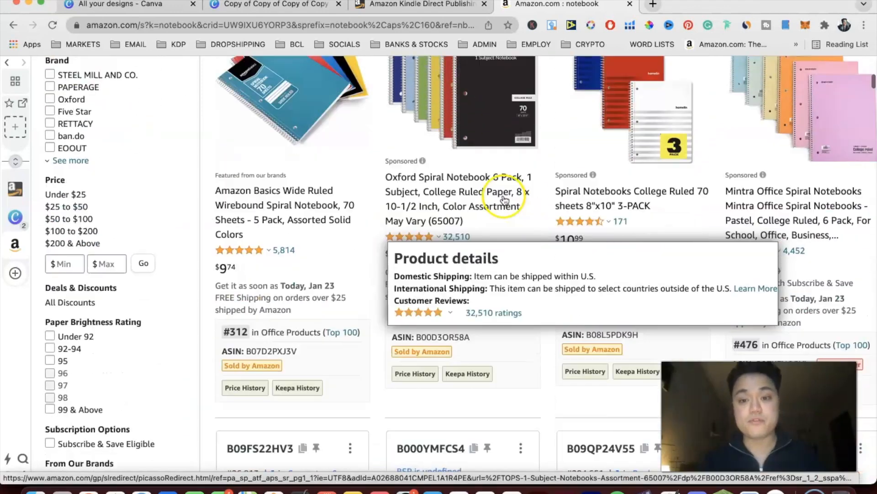
scroll(470, 148, "down", 15)
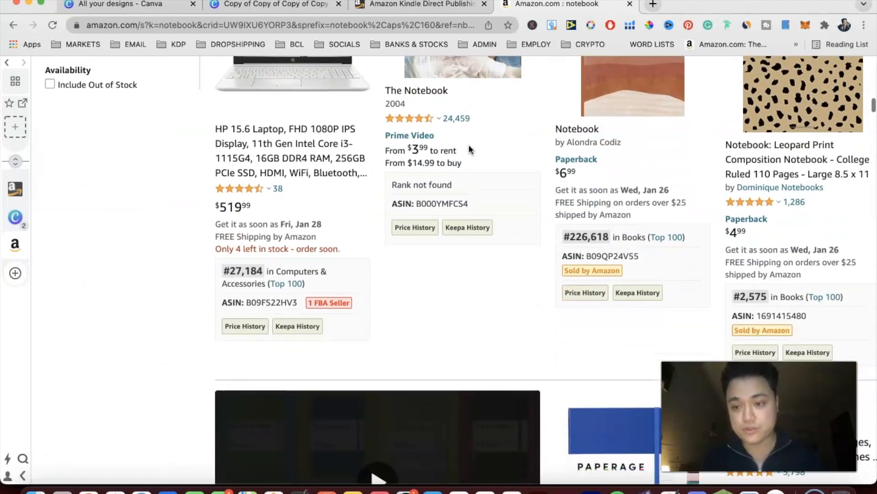
scroll(662, 214, "up", 3)
- Examine the Leopard Print Composition Notebook listing, including its publisher, page count, dimensions and best sellers rank
mouse_move(747, 204)
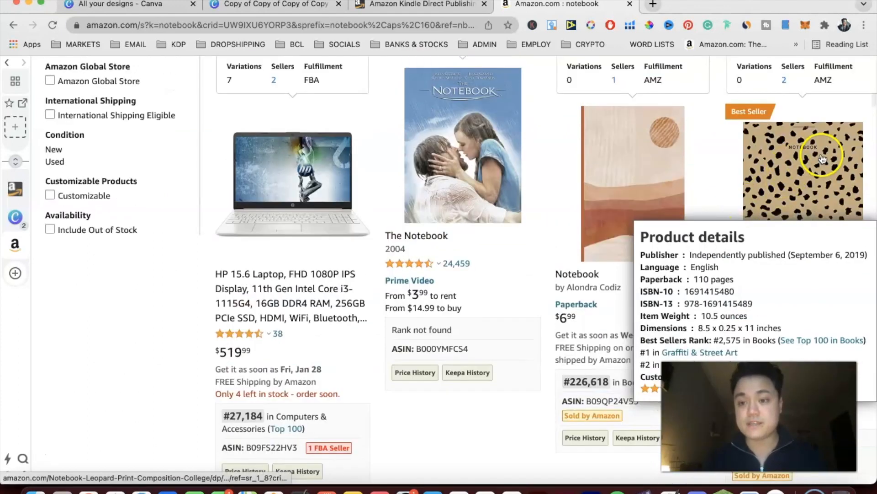
scroll(794, 137, "down", 2)
mouse_move(668, 104)
mouse_move(770, 104)
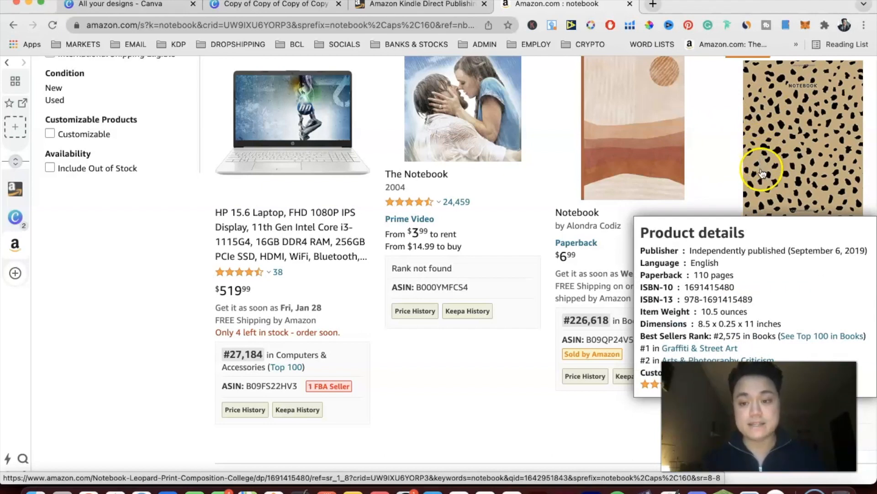
scroll(756, 183, "down", 1)
scroll(756, 189, "down", 1)
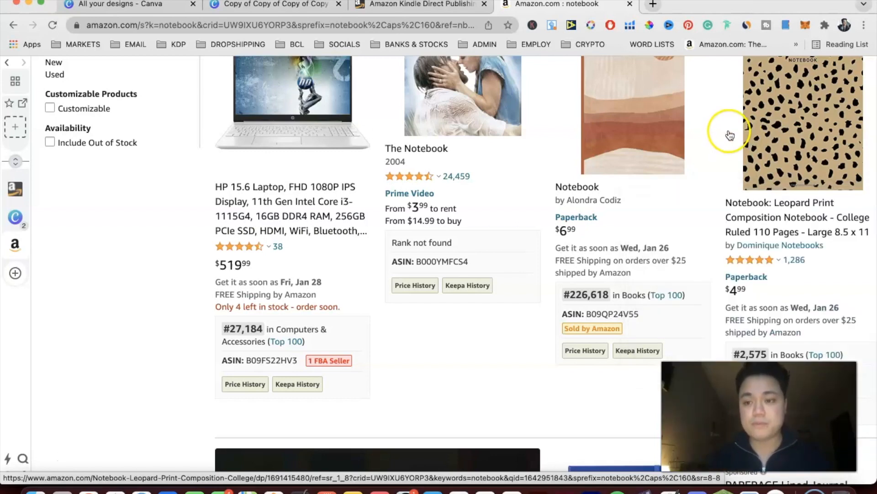
scroll(734, 151, "up", 2)
mouse_move(772, 174)
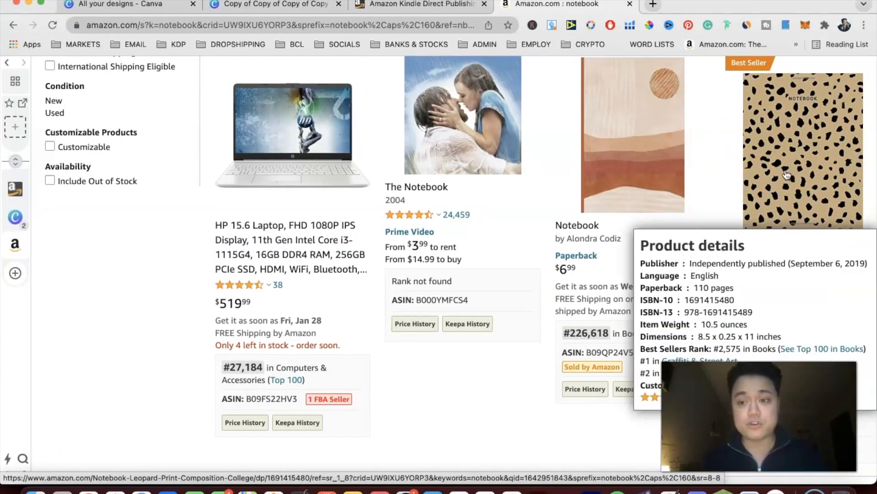
scroll(786, 174, "down", 3)
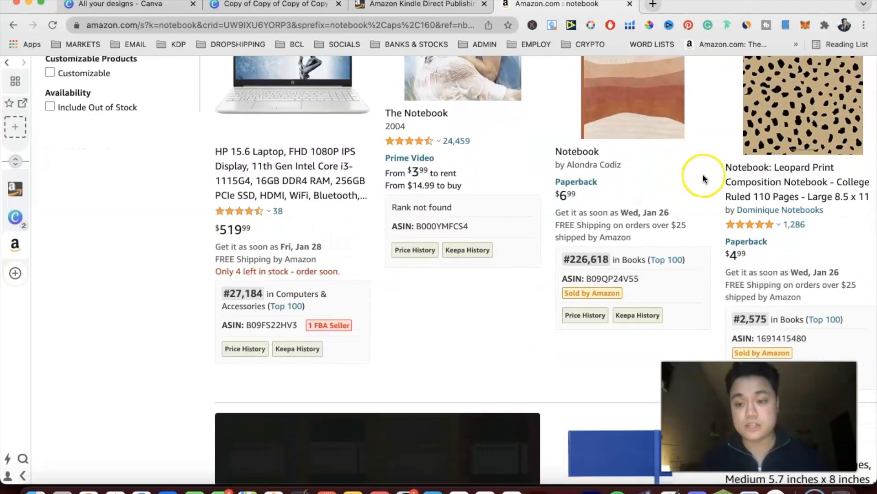
mouse_move(763, 137)
scroll(760, 155, "down", 5)
scroll(760, 155, "up", 2)
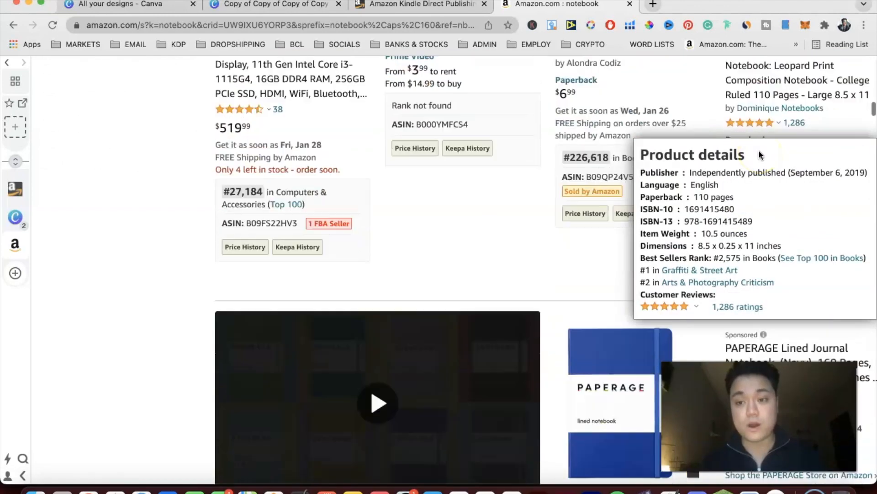
- Examine the product details of the plain black-cover notebook and skim the remaining notebook results
scroll(478, 209, "down", 6)
scroll(289, 275, "down", 10)
mouse_move(288, 275)
scroll(288, 275, "down", 5)
scroll(289, 275, "up", 3)
mouse_move(466, 219)
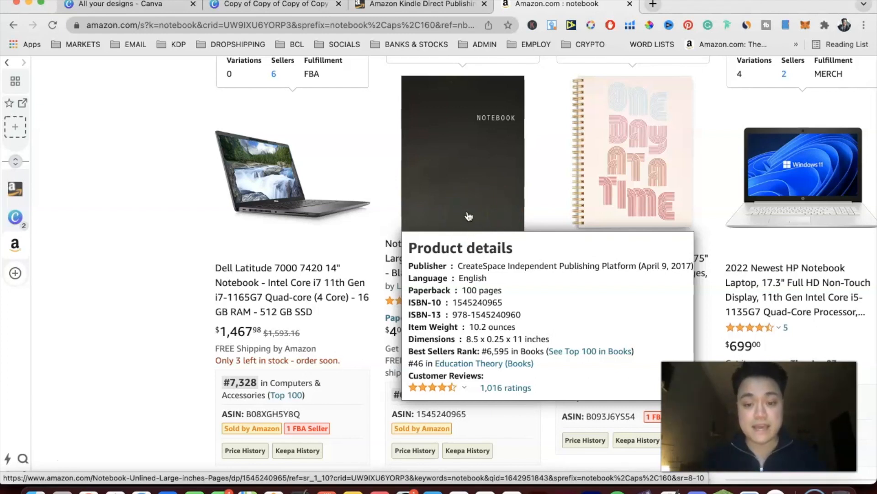
scroll(469, 216, "down", 5)
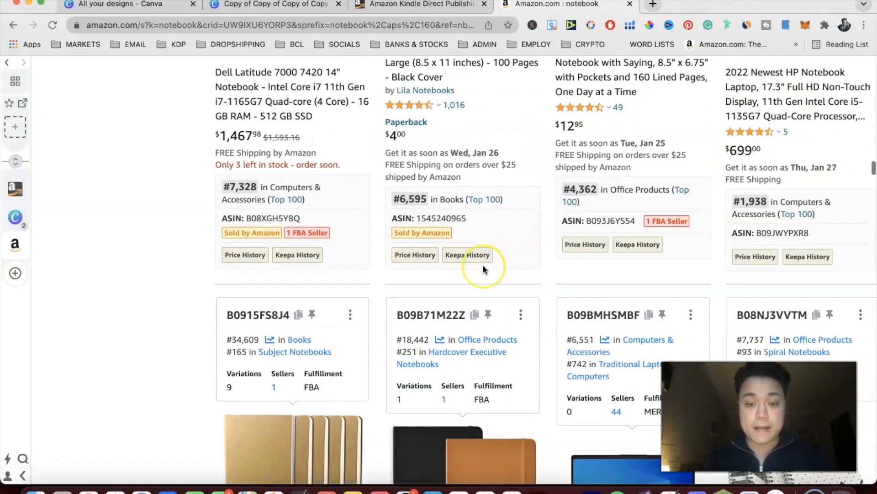
scroll(483, 265, "down", 20)
scroll(482, 264, "up", 10)
scroll(483, 264, "up", 20)
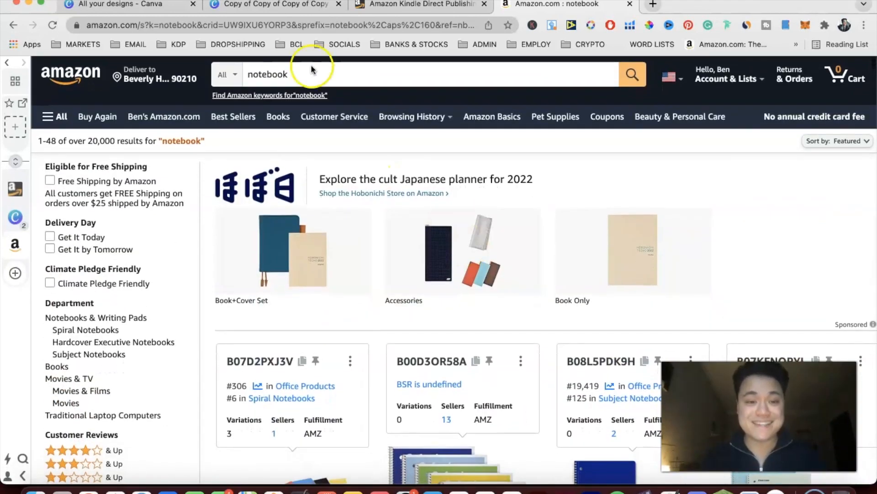
- Replace the Amazon search with the narrower phrase "fuuny office notebooks"
left_click(307, 72)
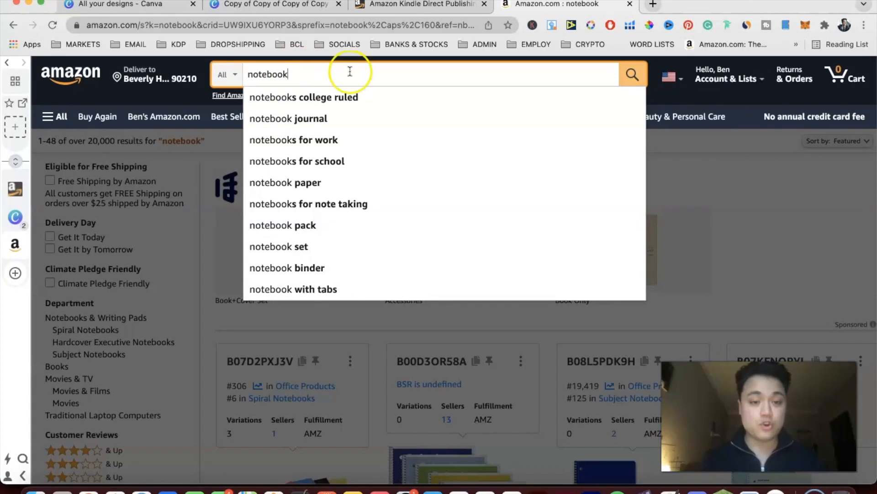
left_click(751, 175)
left_click(252, 74)
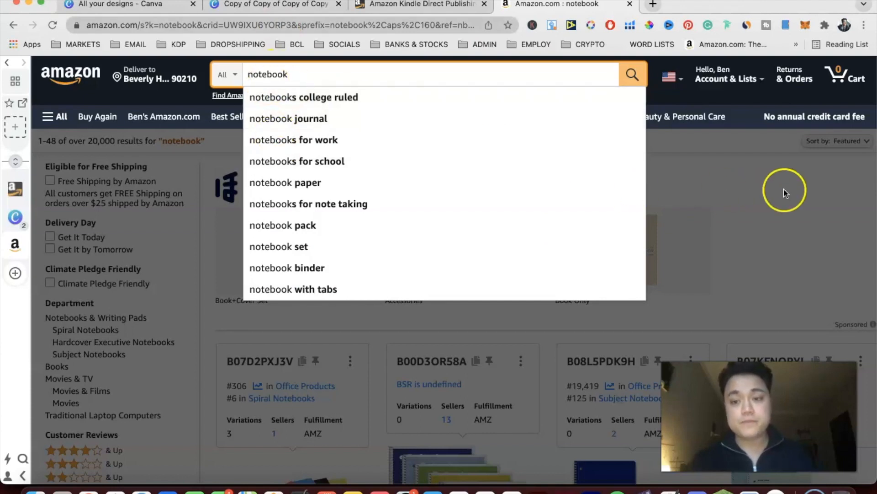
left_click(784, 191)
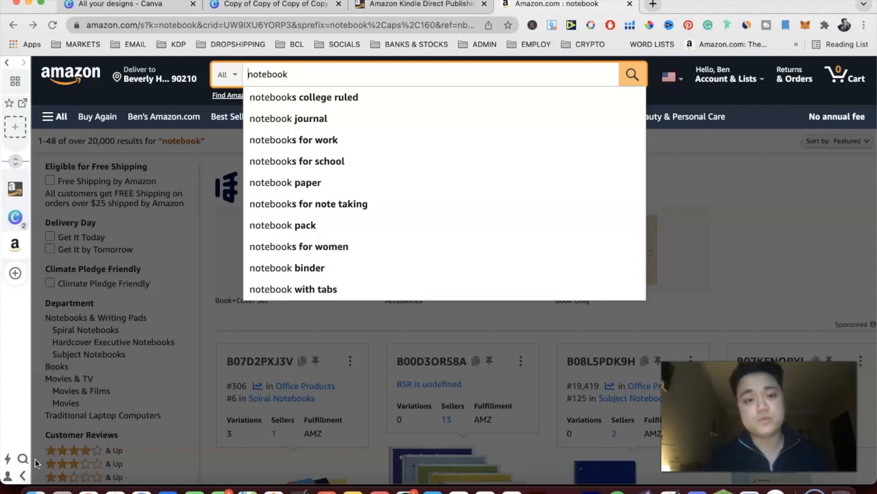
type("a")
key("BackSpace")
type("fuuny office")
key("Return")
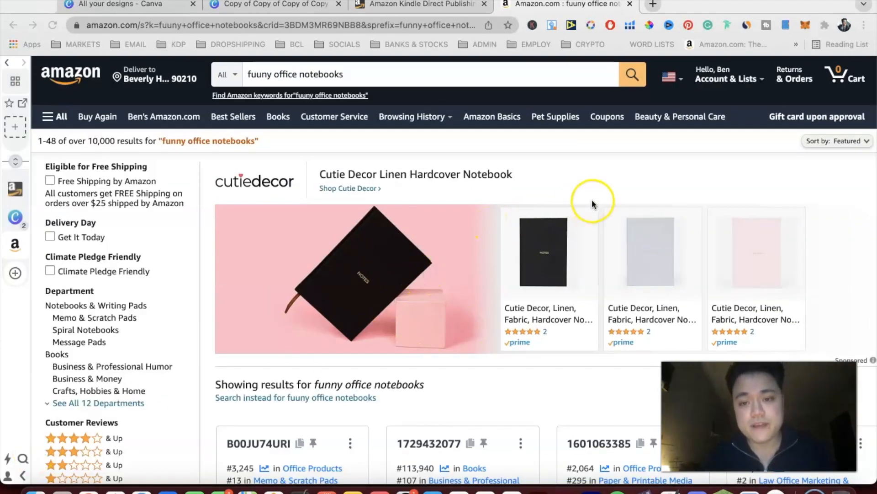
- Examine the first row of funny office notebook results, focusing on the cover, reviews and price of "Notes From Another Meeting That Should Have Been An Email"
left_click(600, 193)
scroll(600, 194, "down", 5)
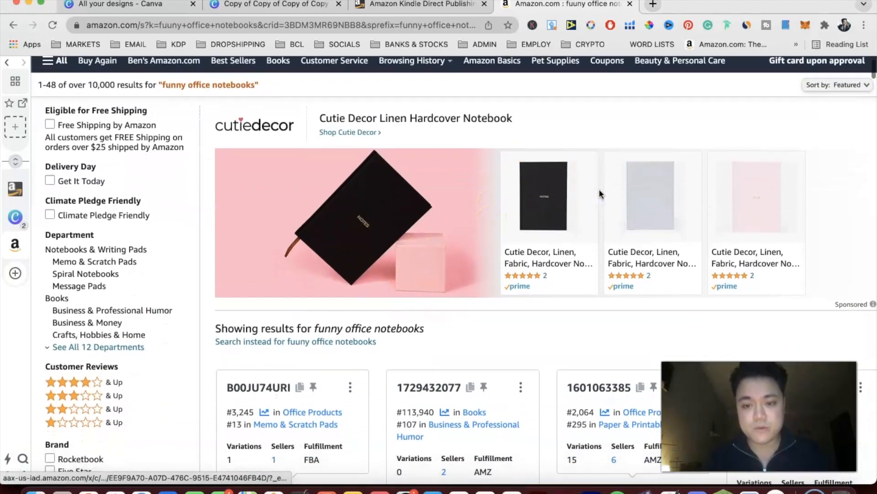
scroll(600, 194, "down", 5)
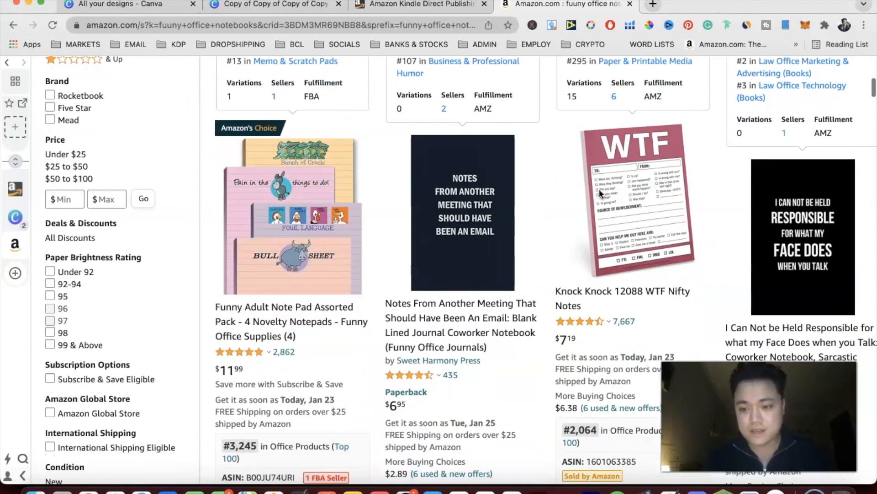
scroll(533, 238, "down", 1)
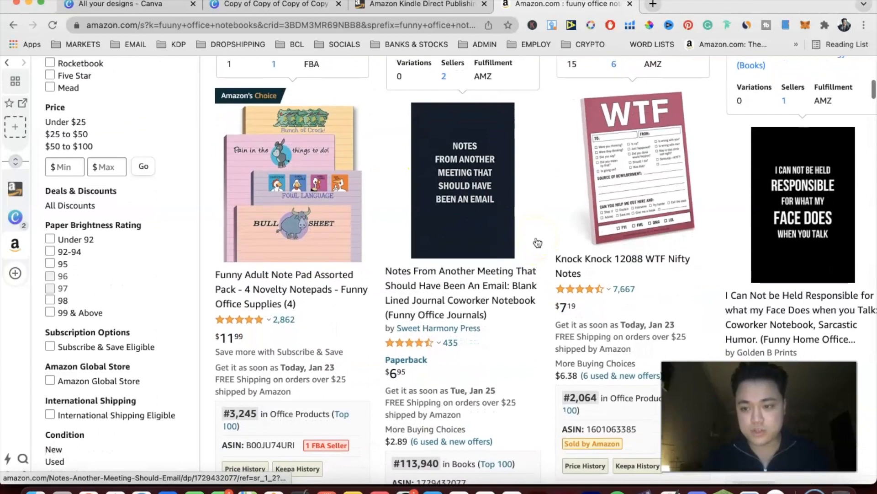
mouse_move(549, 315)
scroll(531, 265, "down", 2)
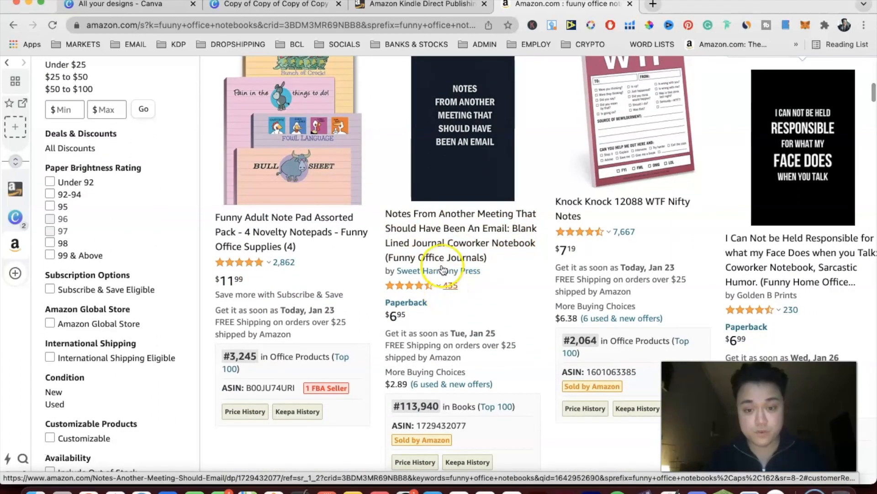
mouse_move(485, 140)
scroll(487, 146, "up", 1)
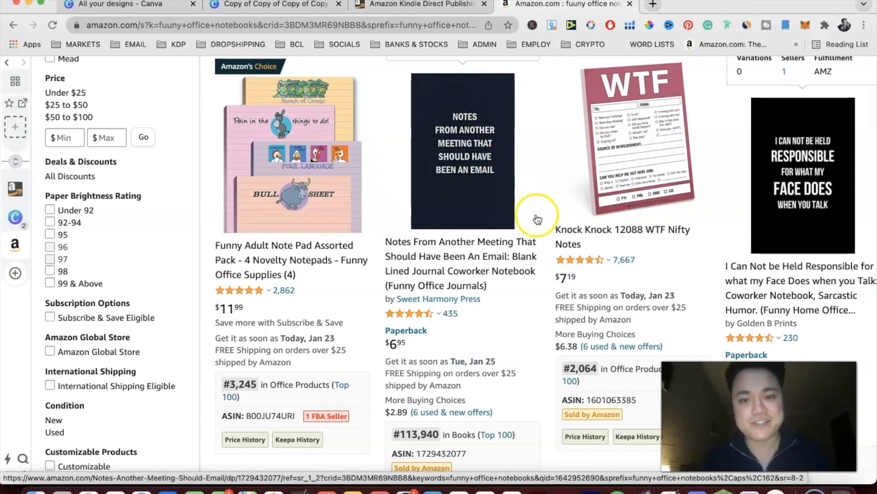
- Compare the product details of the WTF Nifty Notes, the "Notes From Another Meeting" journal and the "I Can Not be Held Responsible" notebook, including its Books rank
mouse_move(594, 301)
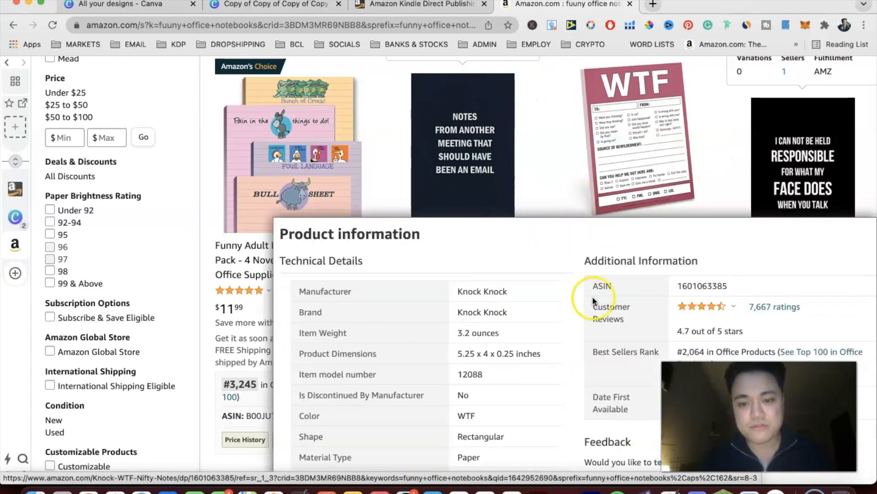
mouse_move(467, 112)
scroll(468, 104, "down", 1)
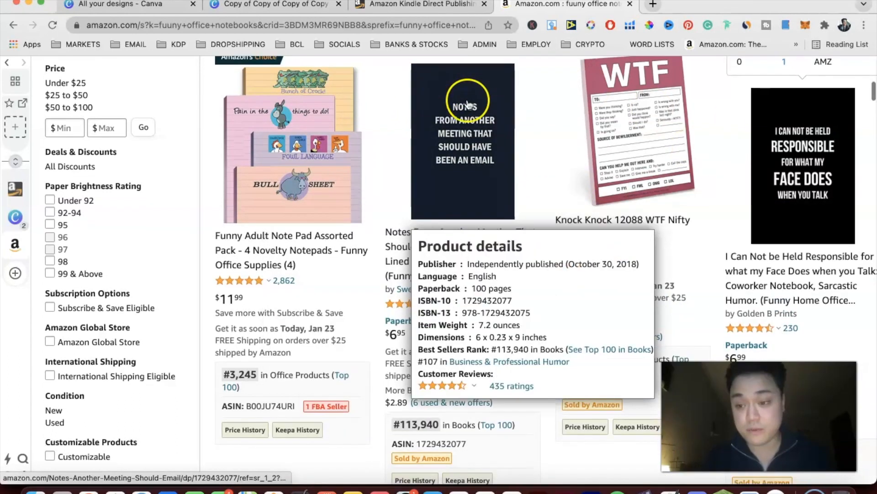
mouse_move(785, 187)
scroll(785, 187, "down", 1)
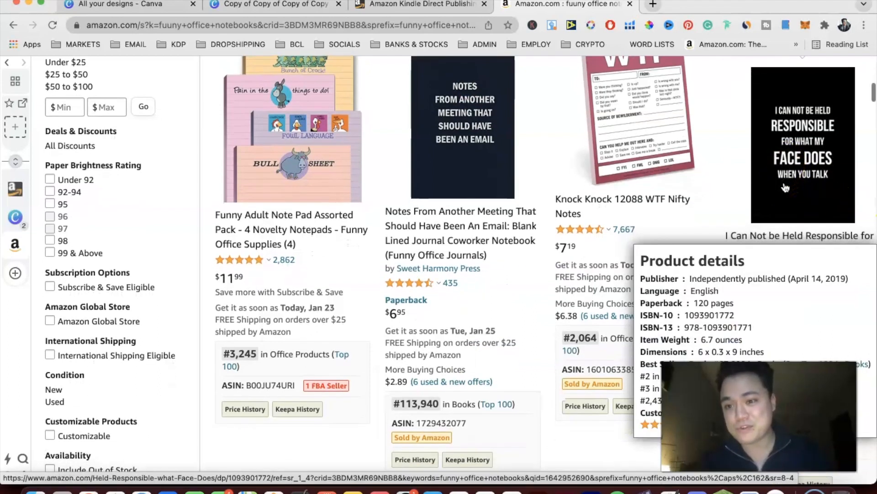
scroll(750, 197, "down", 8)
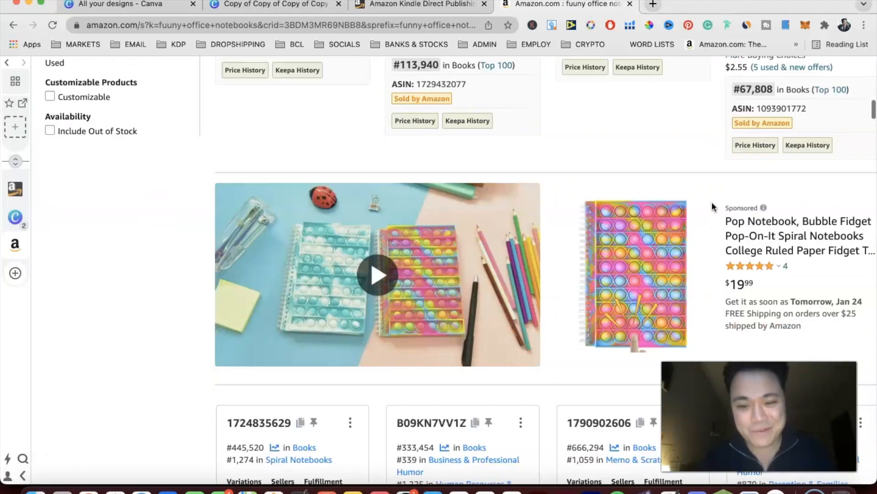
scroll(711, 201, "up", 3)
left_click(773, 207)
scroll(715, 209, "up", 2)
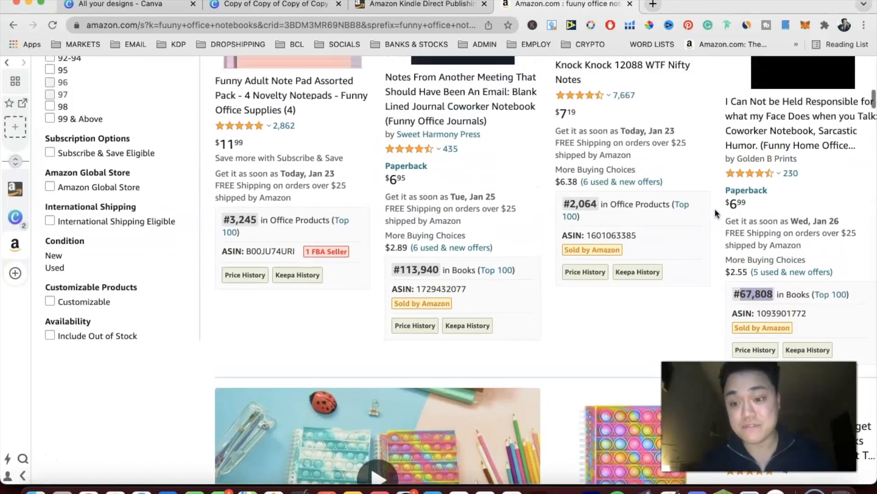
- Browse the further rows of funny office notebooks, from "Chaos Coordinator" to "Hold On Let Me Overthink This", comparing cover designs, prices and sales ranks
scroll(714, 208, "down", 10)
scroll(715, 208, "down", 4)
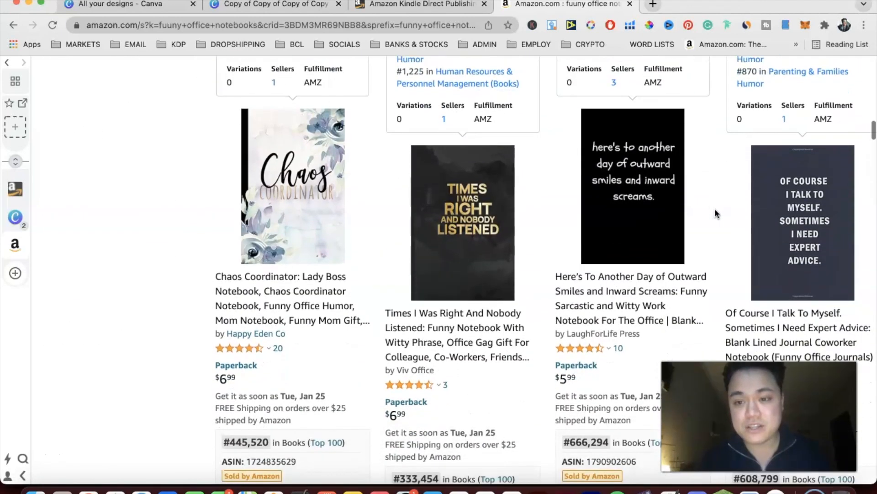
left_click(625, 152)
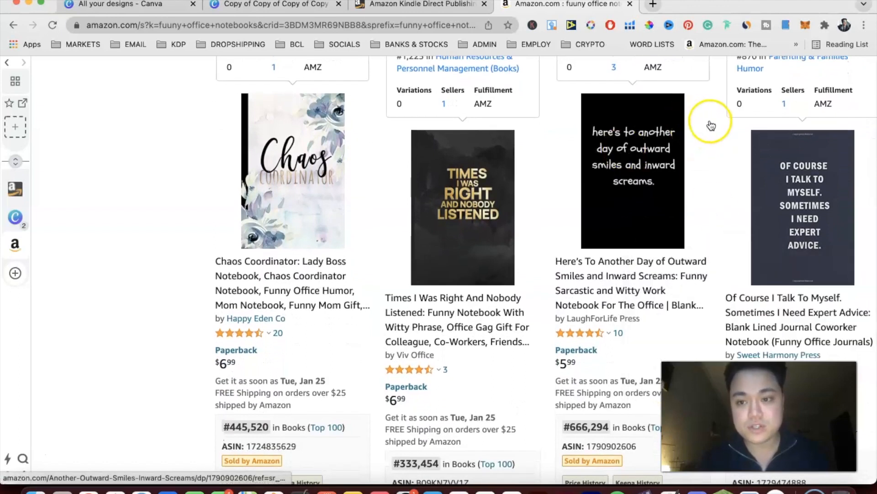
scroll(709, 124, "up", 2)
scroll(717, 149, "down", 1)
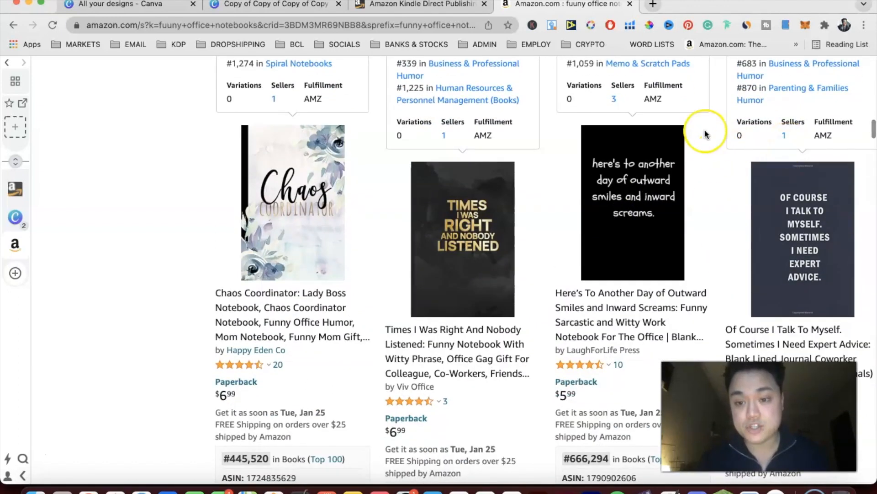
scroll(455, 240, "down", 7)
scroll(455, 241, "down", 15)
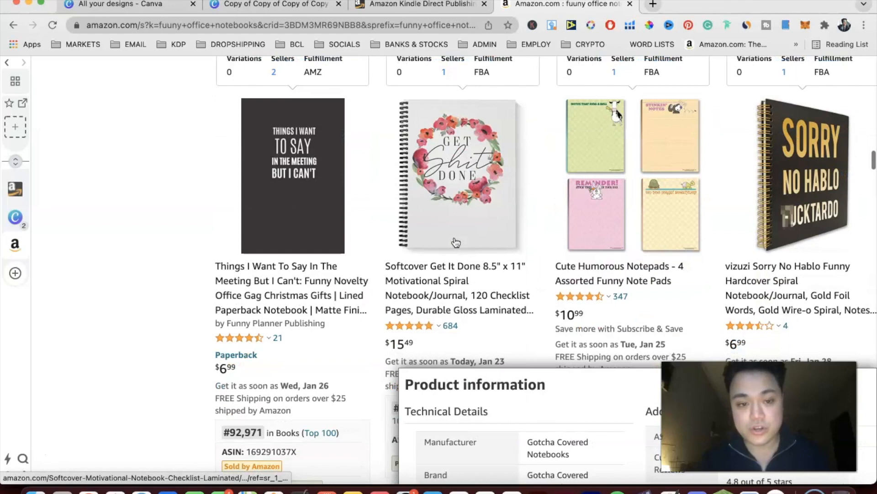
scroll(456, 241, "down", 7)
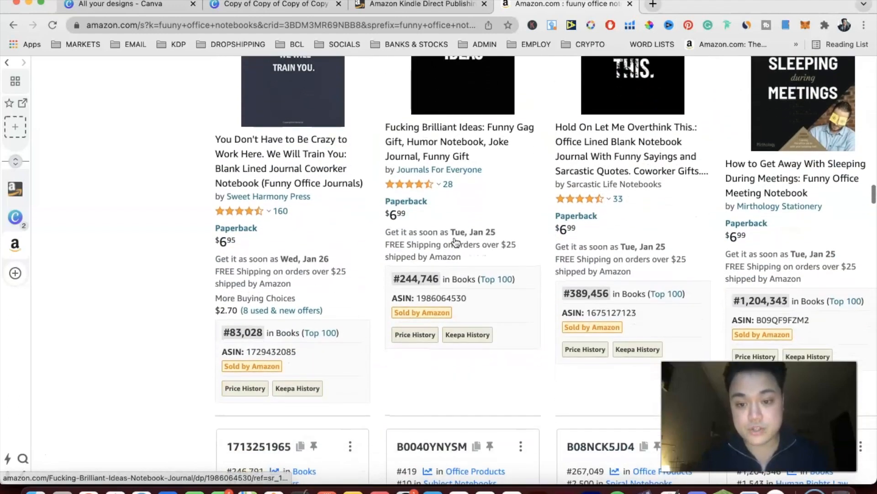
scroll(574, 269, "up", 7)
scroll(577, 270, "down", 1)
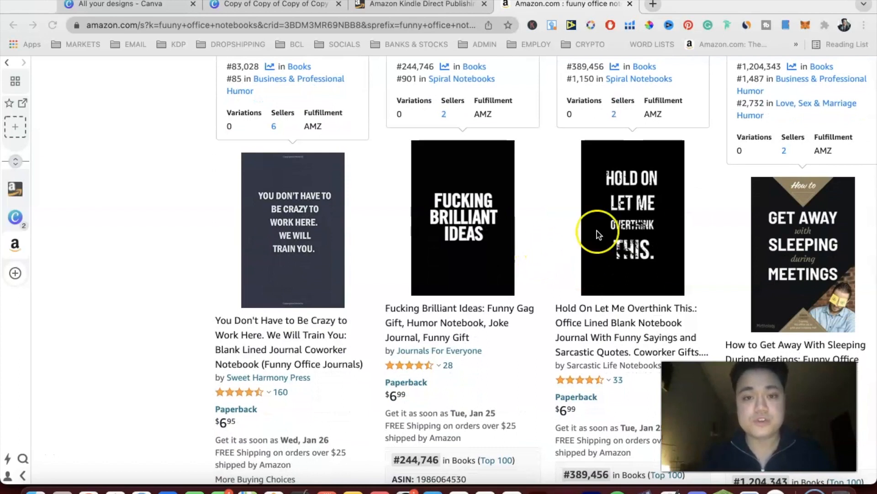
scroll(590, 220, "down", 8)
scroll(578, 206, "up", 7)
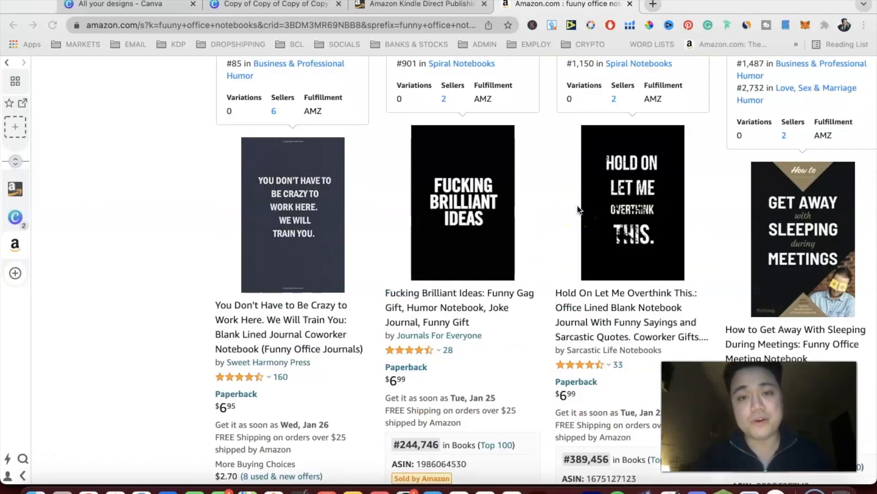
left_click(569, 205)
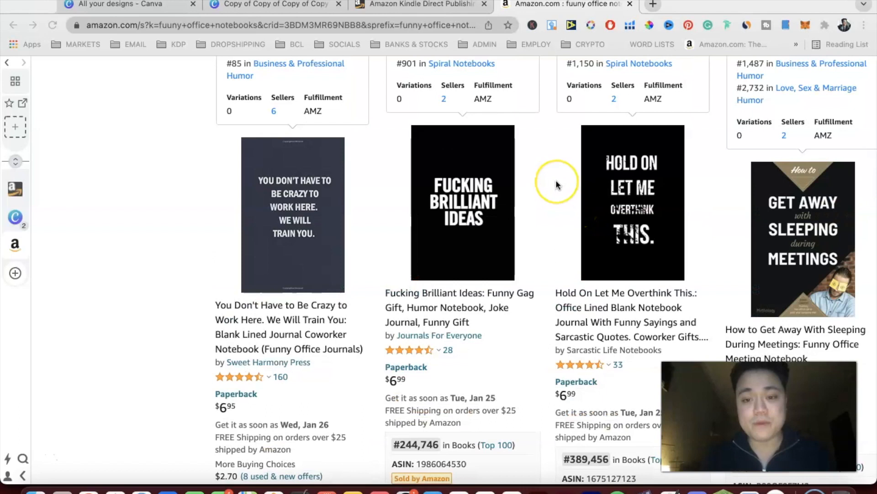
left_click(545, 218)
scroll(545, 217, "down", 4)
scroll(544, 218, "up", 4)
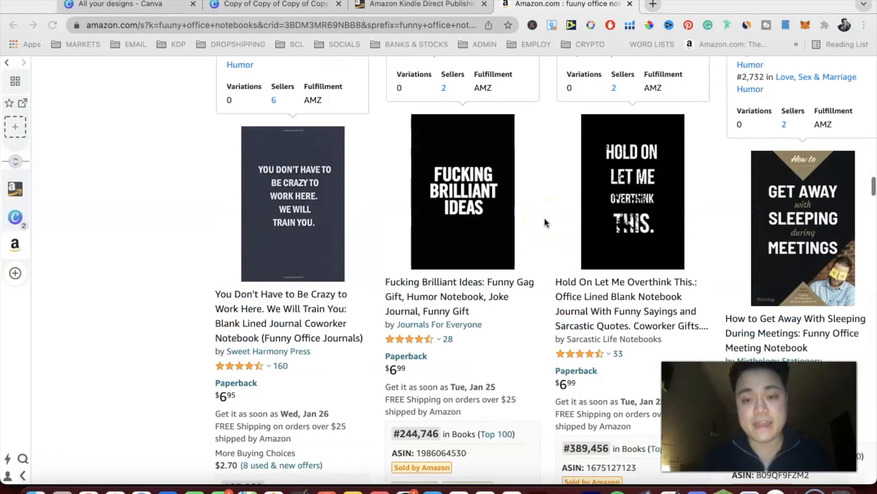
scroll(558, 231, "up", 2)
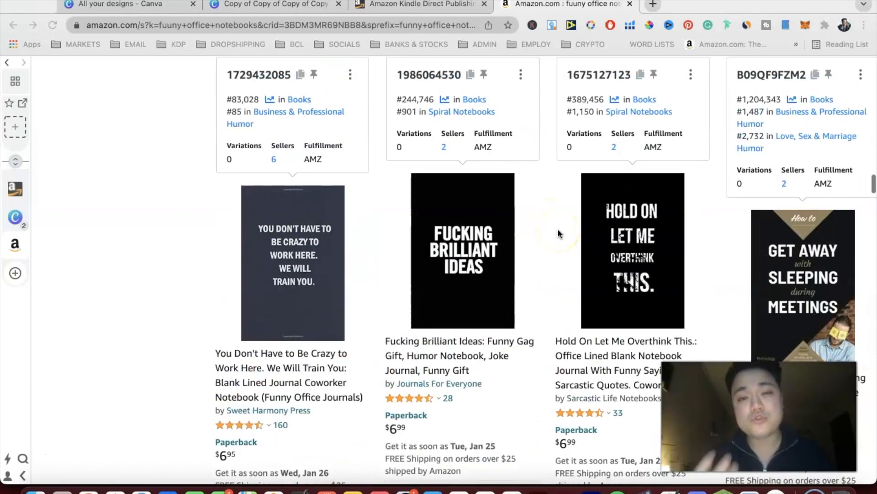
- Review the earlier rows of funny office notebook results again, comparing the simple slogan covers and sales ranks of the paperbacks with the other listings
scroll(558, 233, "up", 10)
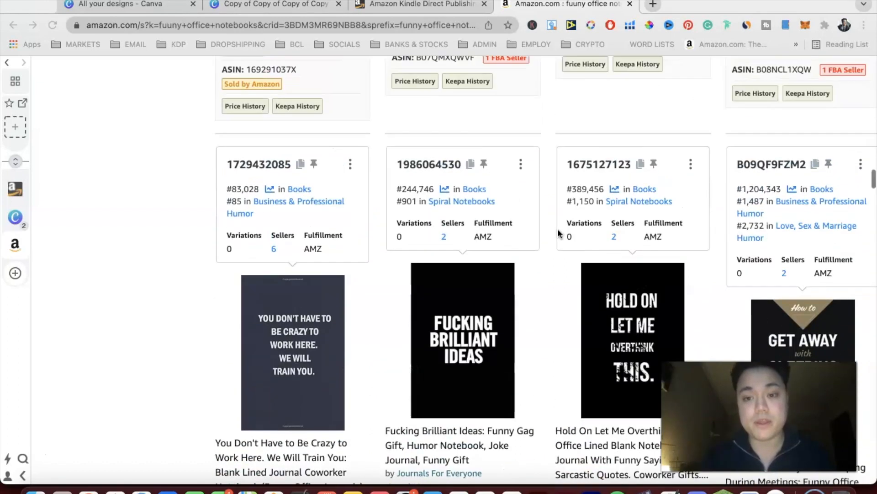
scroll(558, 233, "up", 1)
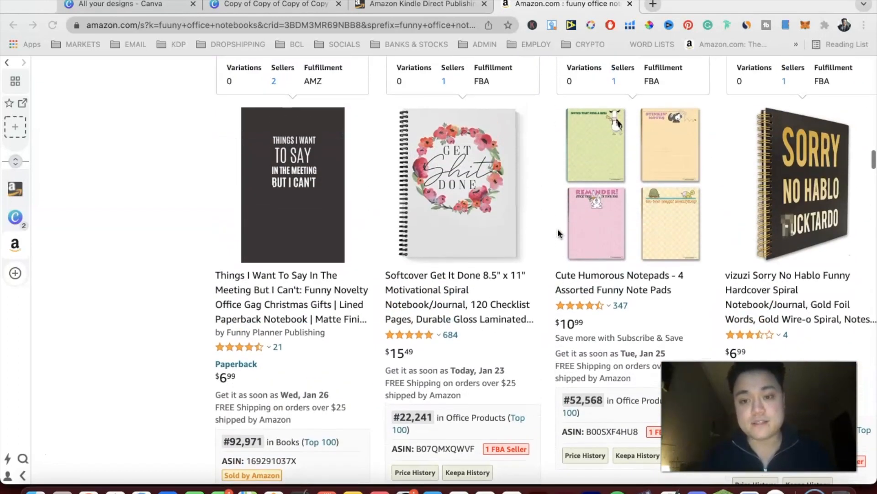
scroll(558, 233, "up", 1)
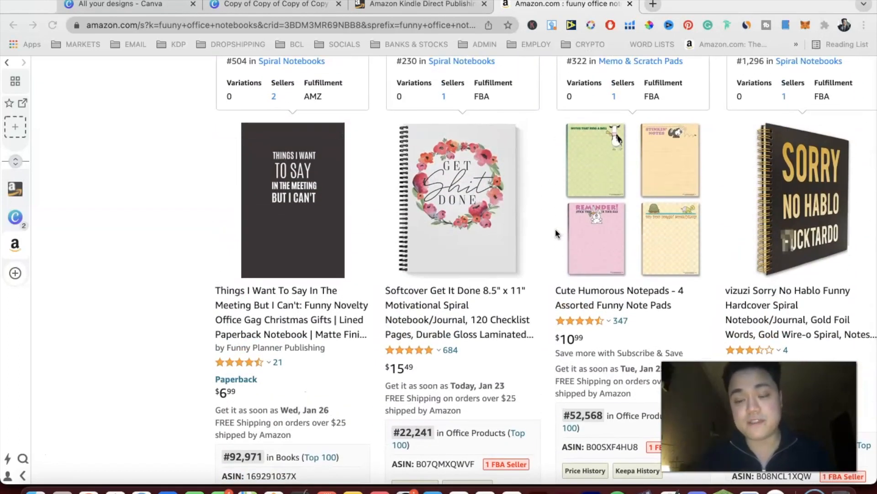
scroll(556, 233, "up", 6)
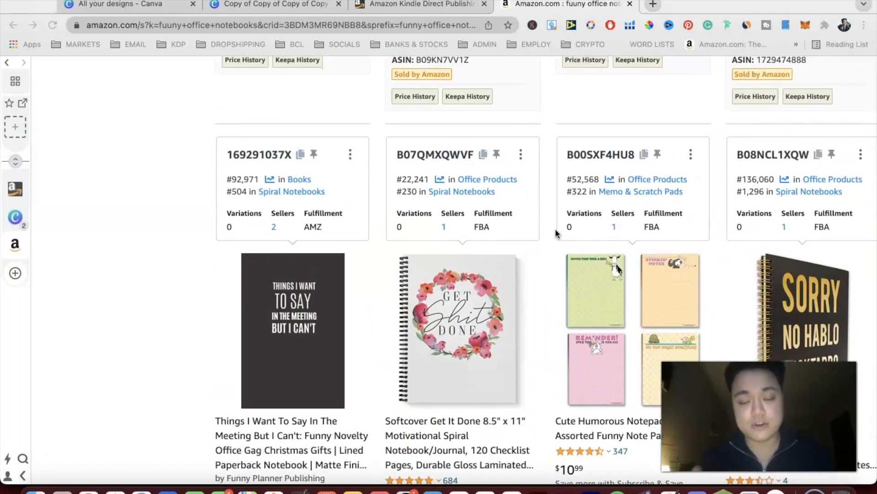
scroll(555, 233, "up", 20)
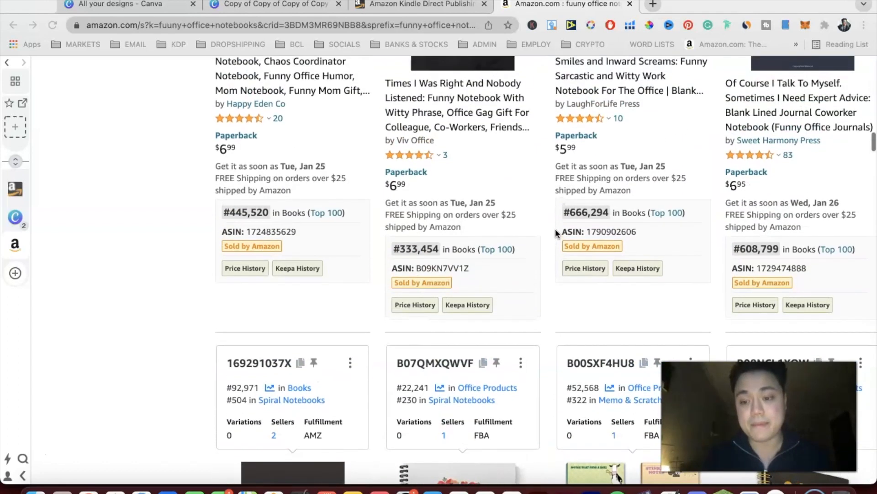
scroll(555, 229, "up", 17)
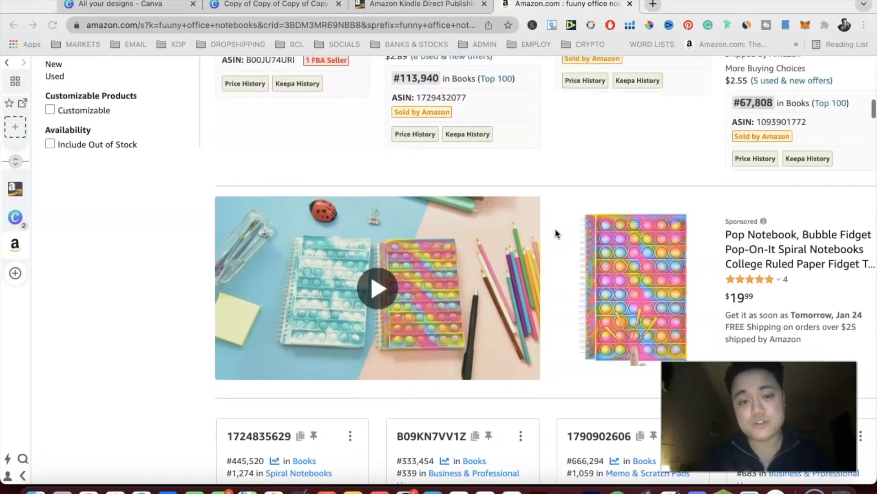
scroll(552, 224, "down", 20)
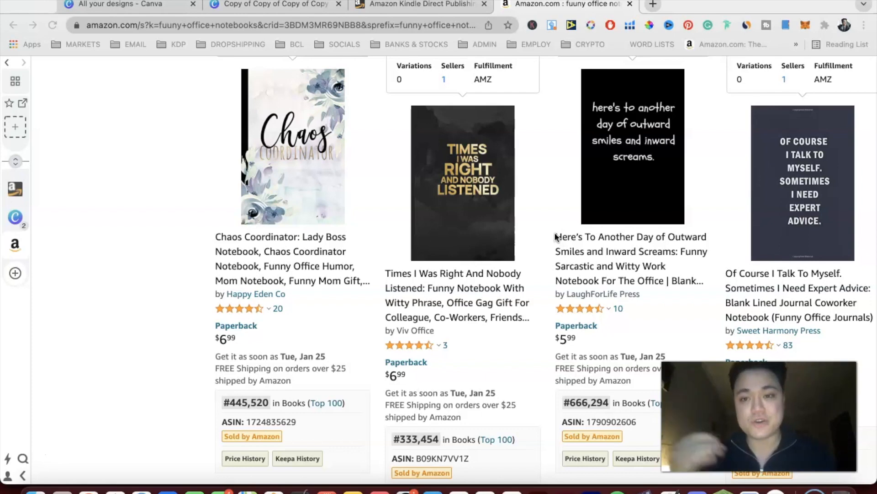
scroll(555, 236, "up", 2)
scroll(555, 236, "up", 15)
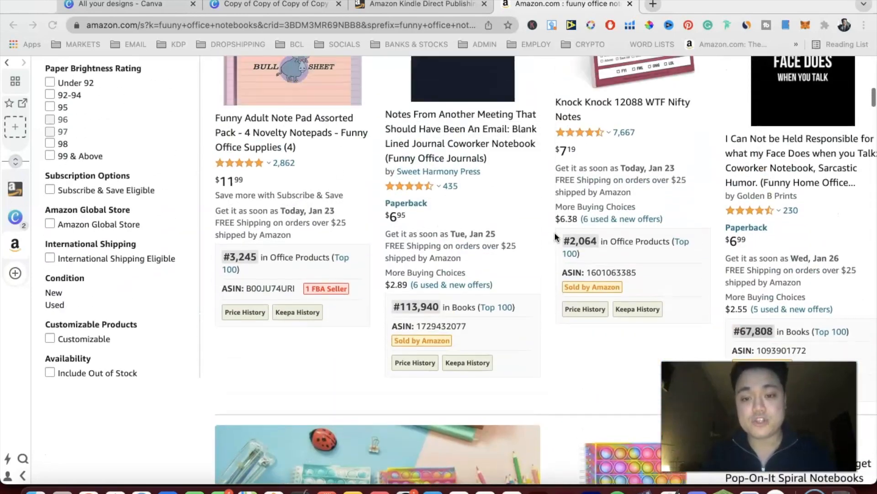
scroll(525, 226, "up", 10)
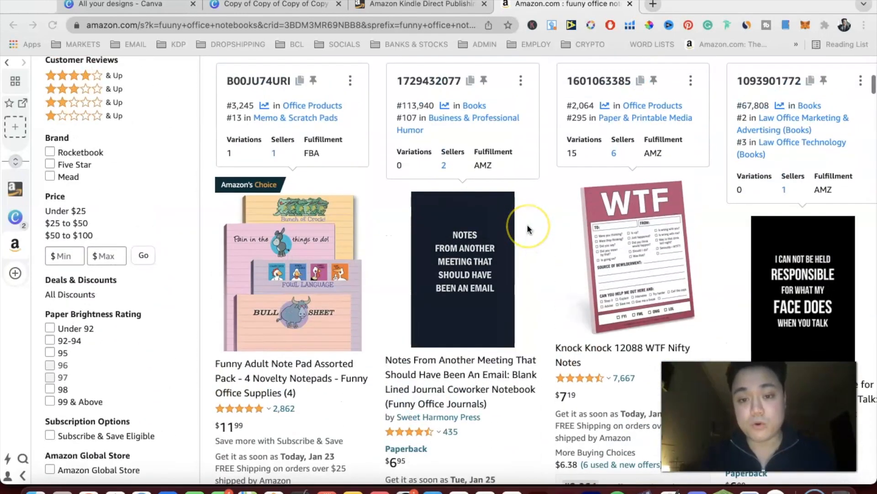
scroll(527, 224, "down", 12)
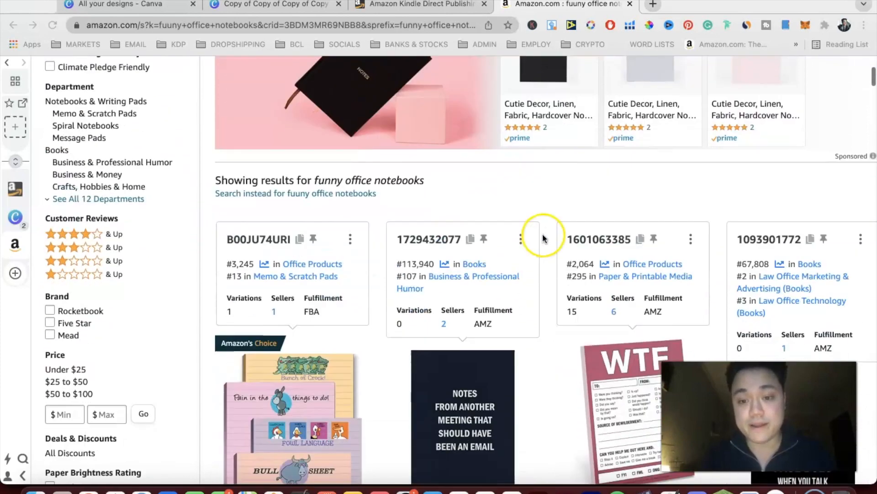
scroll(543, 235, "down", 10)
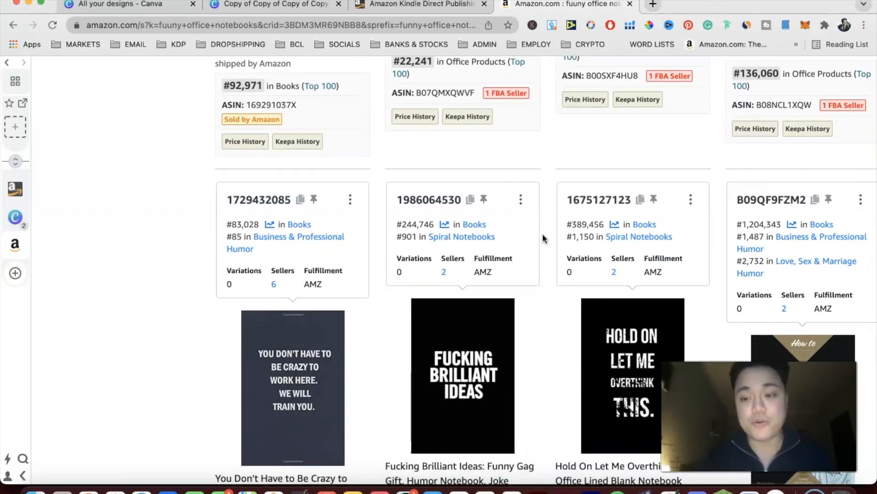
left_click(272, 306)
scroll(203, 221, "up", 5)
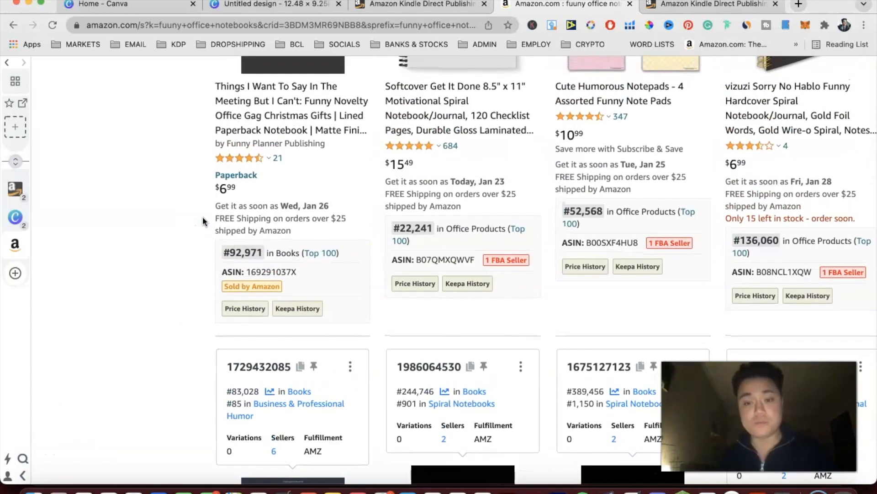
scroll(205, 244, "up", 10)
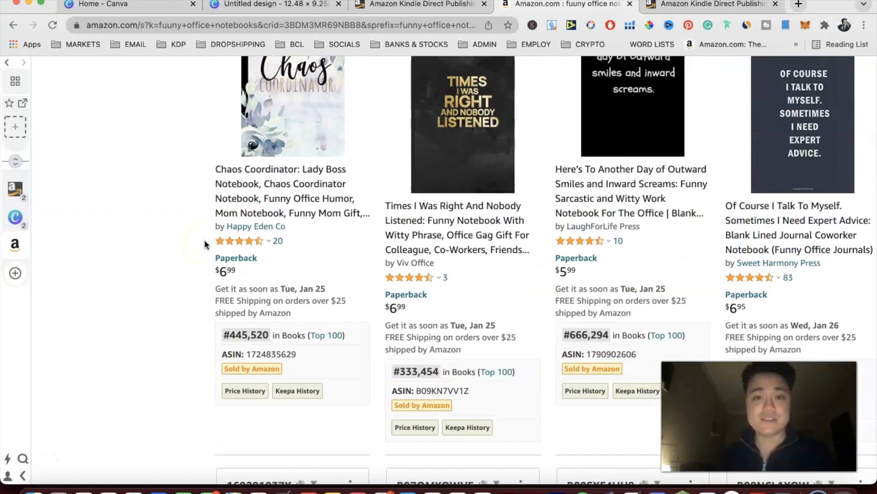
scroll(205, 242, "down", 2)
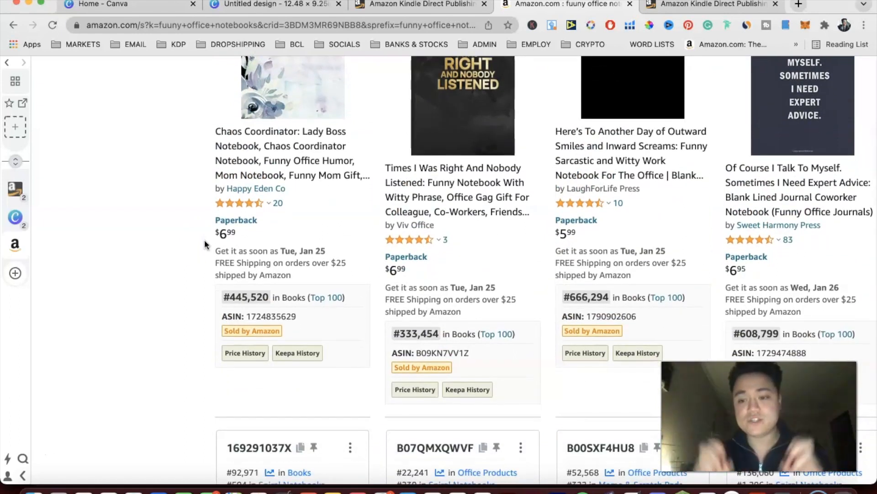
scroll(235, 213, "down", 6)
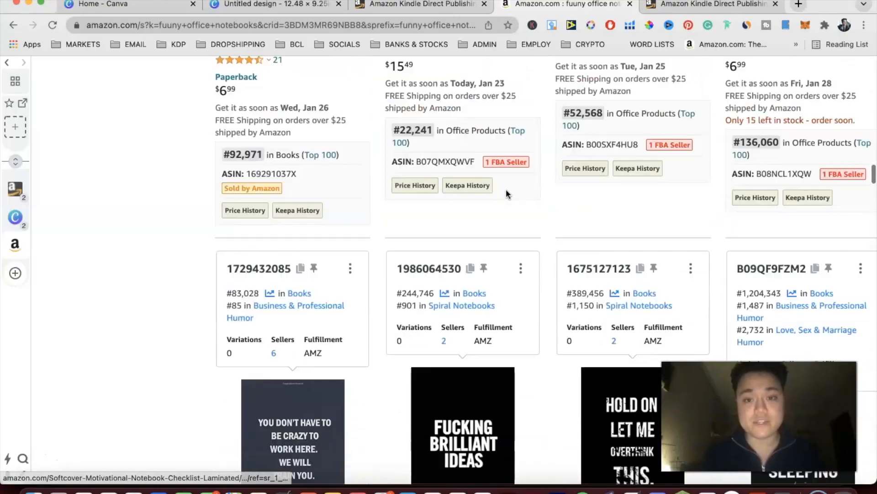
- Find the Canva website in the other browser window and open its sign-up options
scroll(505, 192, "down", 1)
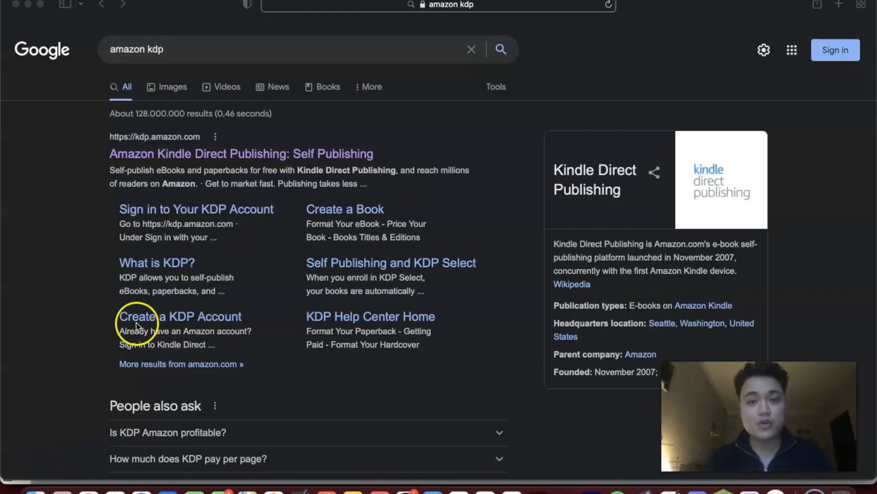
left_click(542, 5)
type("ca")
key("BackSpace")
key("BackSpace")
key("BackSpace")
type("canva")
key("Return")
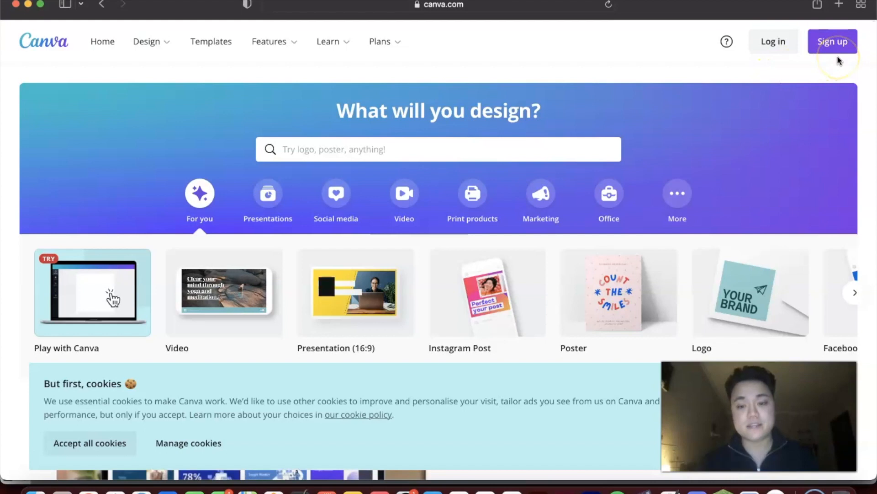
left_click(833, 41)
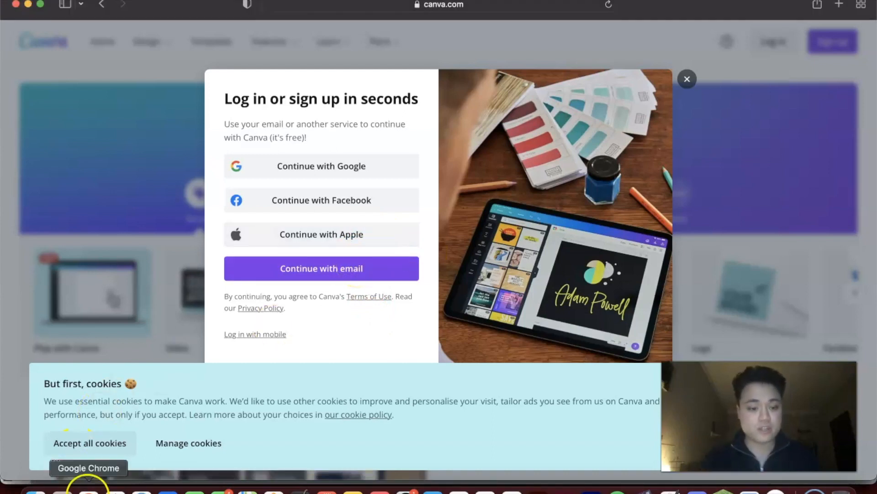
- Switch to the signed-in Canva account in Google Chrome and create a blank custom-size design of 12.48 × 9.25 in
left_click(87, 488)
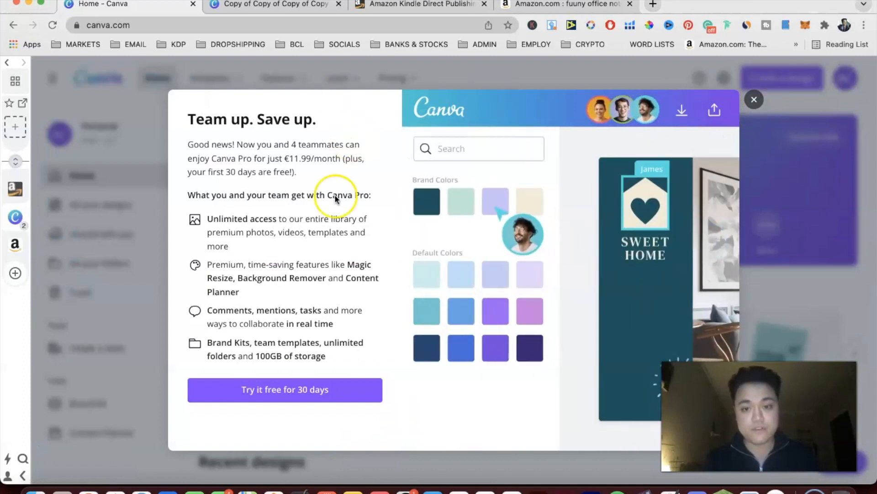
left_click(754, 99)
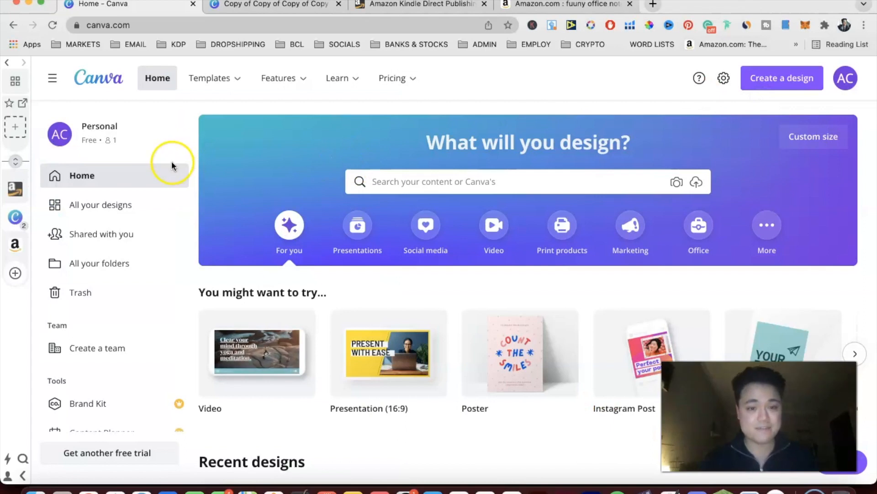
left_click(799, 85)
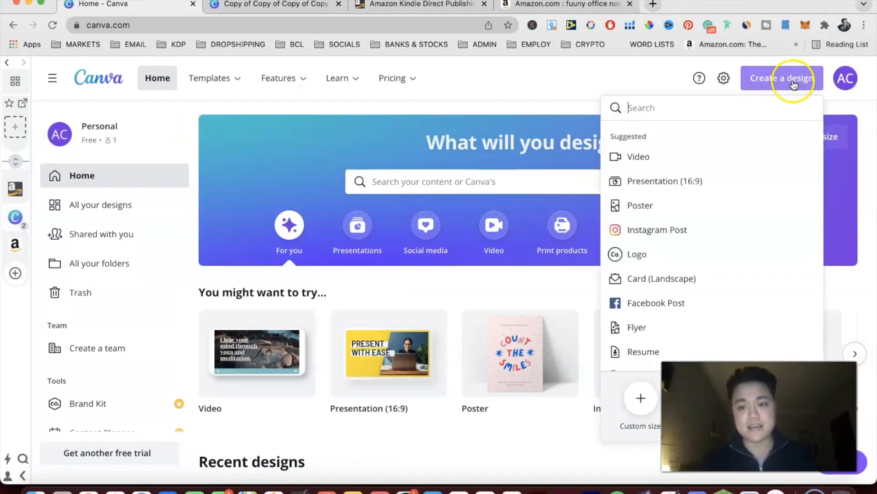
left_click(635, 413)
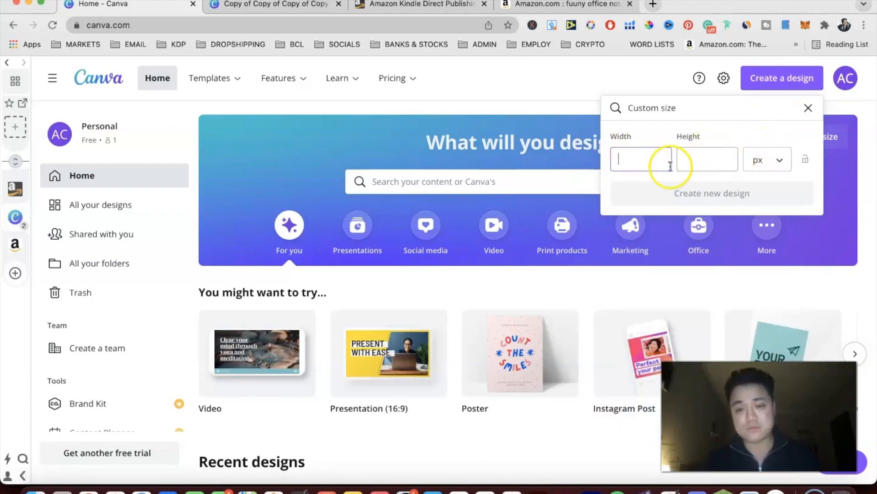
left_click(638, 160)
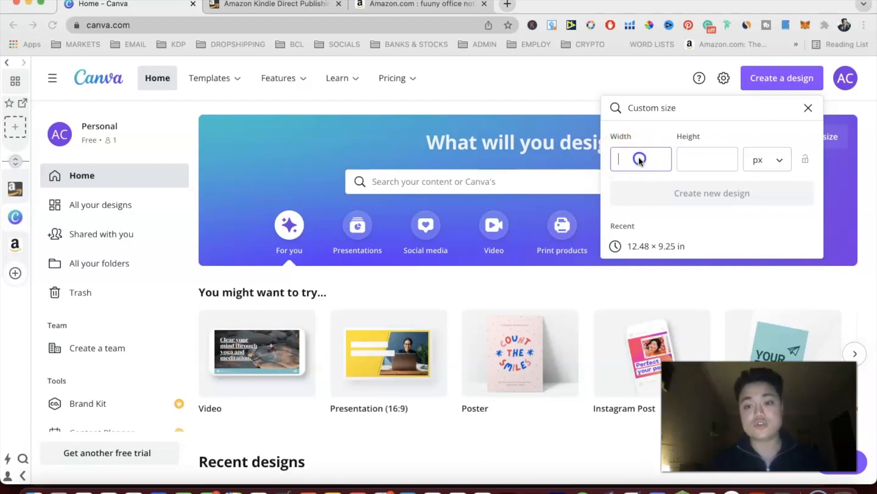
left_click(756, 160)
left_click(796, 184)
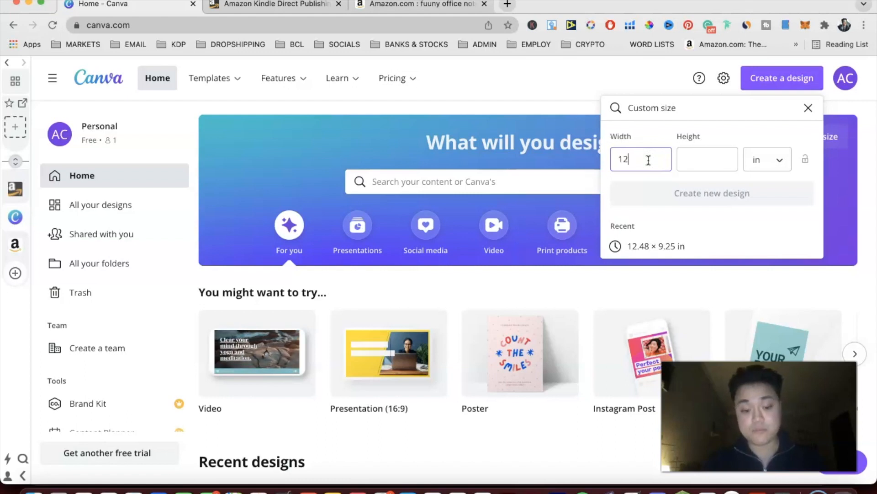
left_click(709, 161)
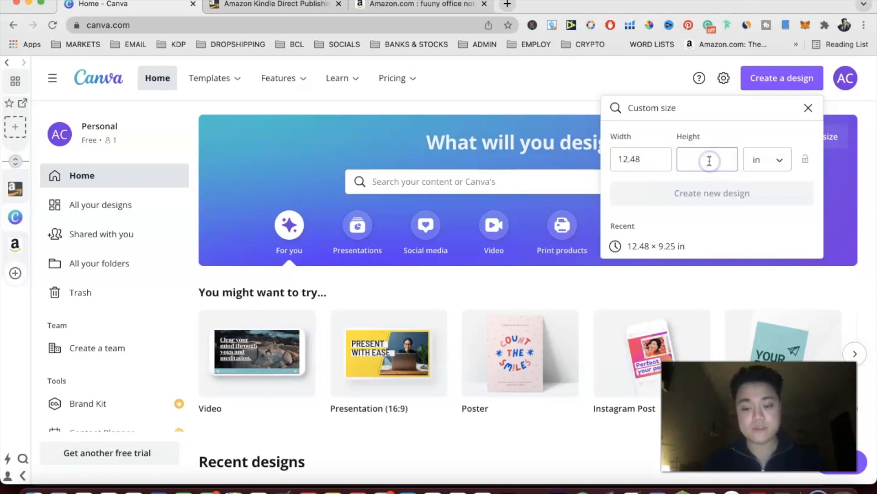
type("9.25")
left_click(744, 195)
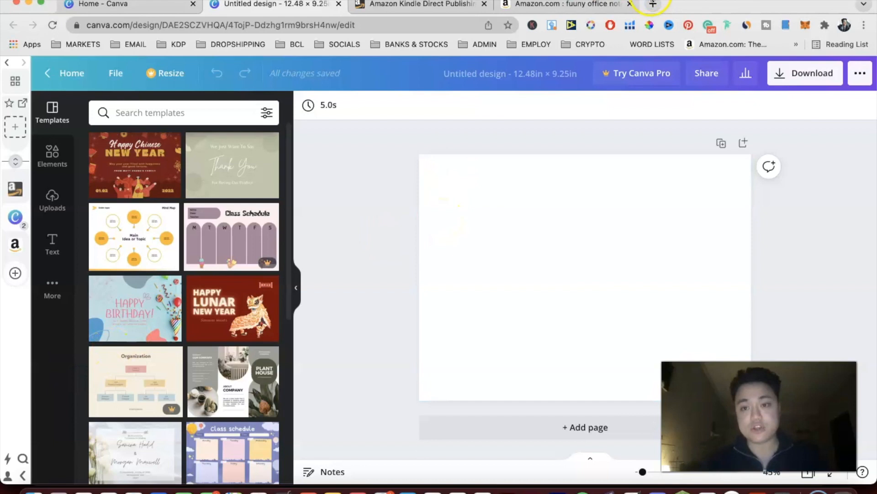
- Search the web for "amazon kdp cover template" in a new tab and open the KDP Paperback Cover Templates page
left_click(653, 4)
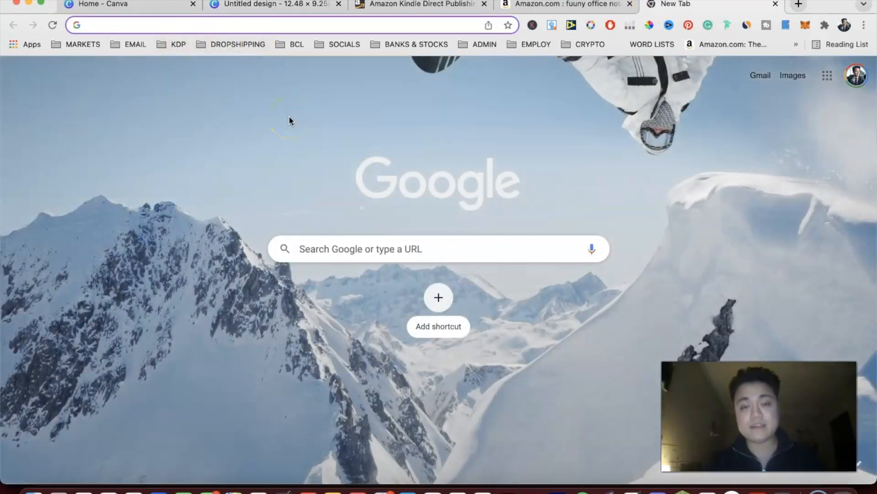
left_click(191, 27)
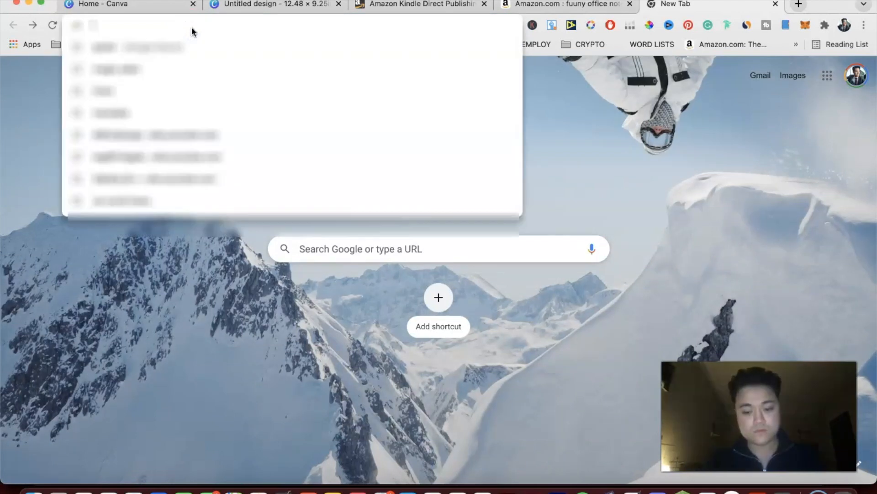
type("amazon kd")
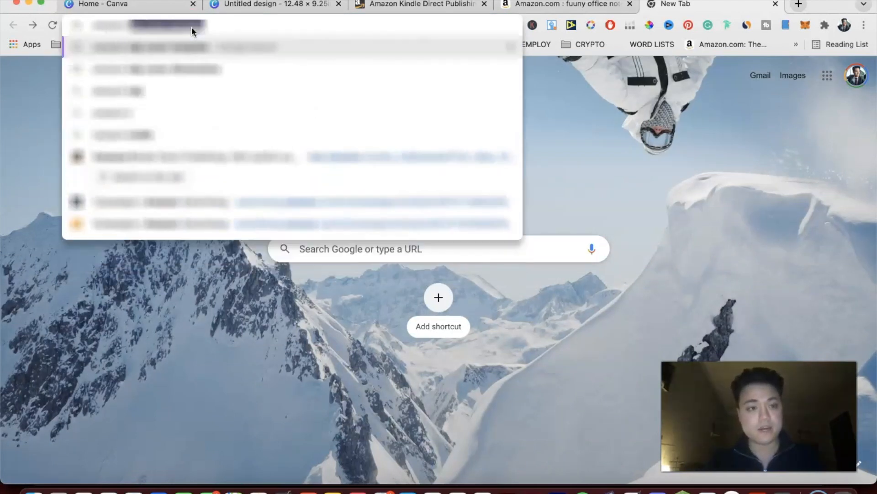
key("Right")
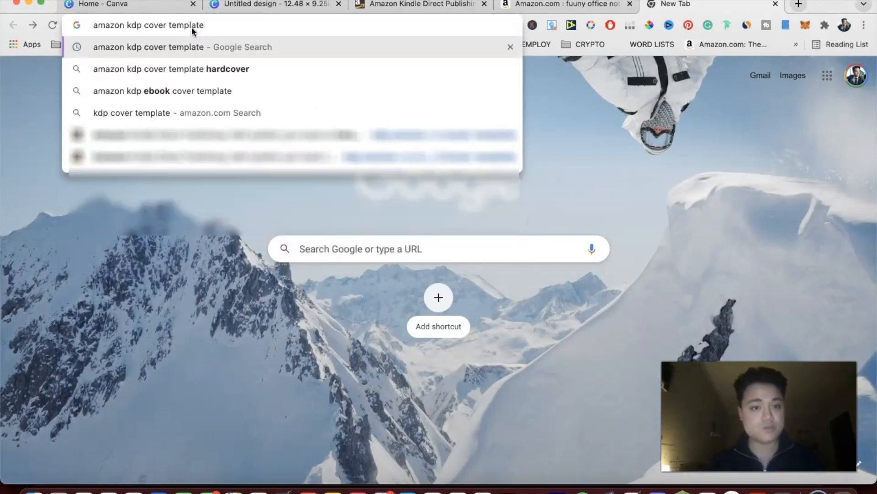
key("Return")
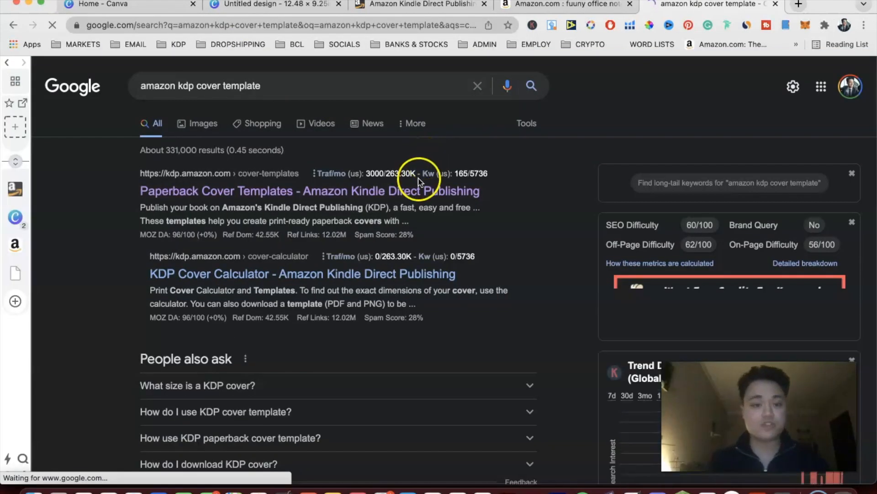
left_click(424, 192)
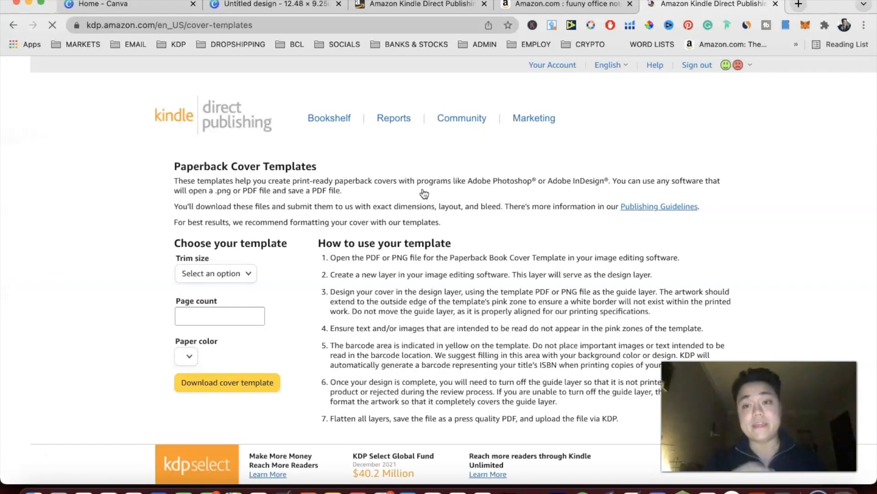
- Download the KDP paperback cover template for a 6 x 9 in trim size, 100 pages and white paper
left_click(224, 282)
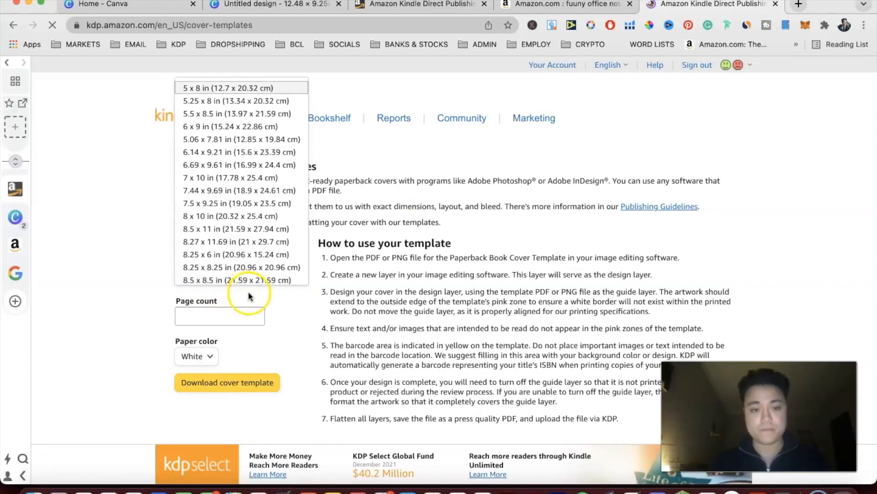
left_click(314, 309)
scroll(477, 193, "down", 1)
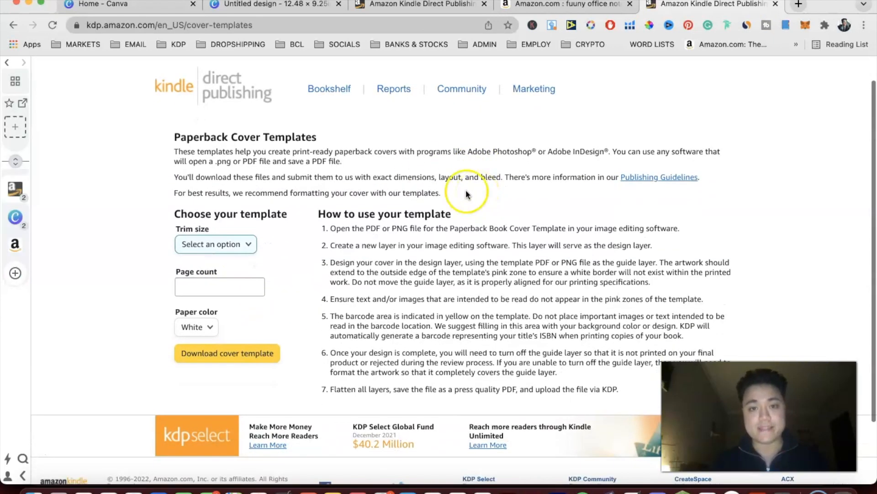
left_click(234, 242)
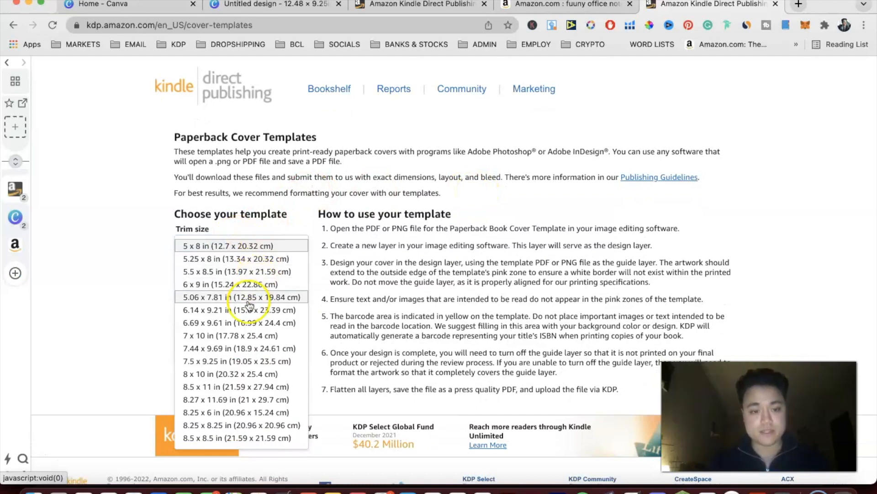
left_click(243, 284)
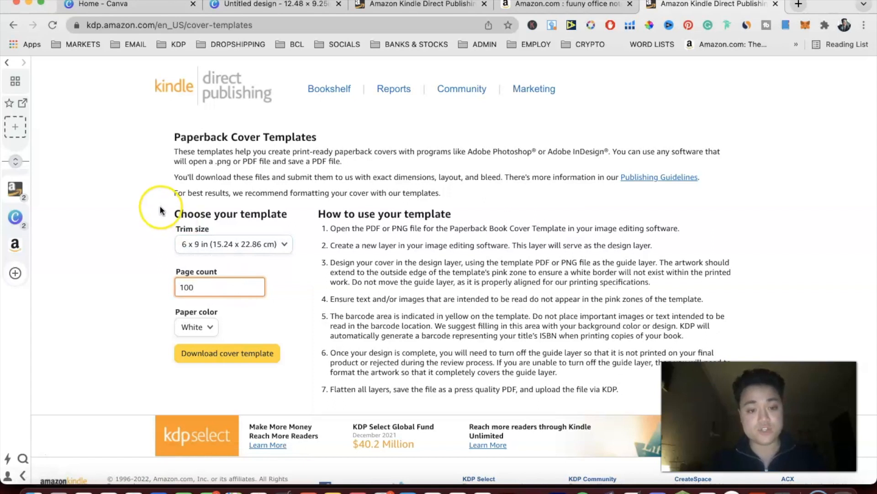
left_click(296, 276)
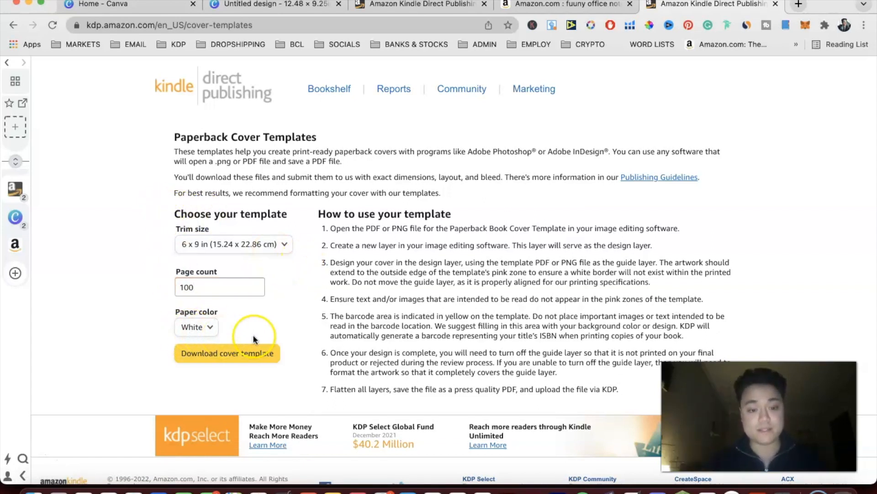
scroll(254, 339, "down", 1)
left_click(268, 334)
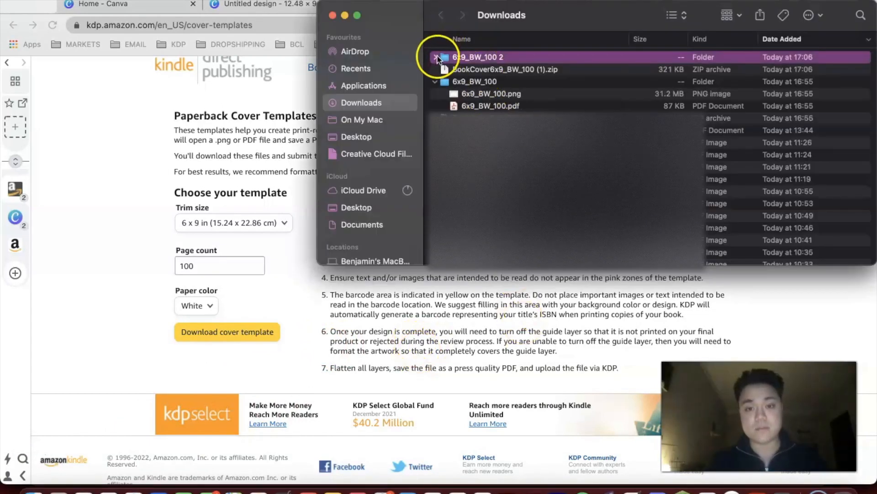
- Try to upload 6x9_BW_100.png from the downloaded "6x9_BW_100 2" folder to the blank Canva cover design
left_click(435, 57)
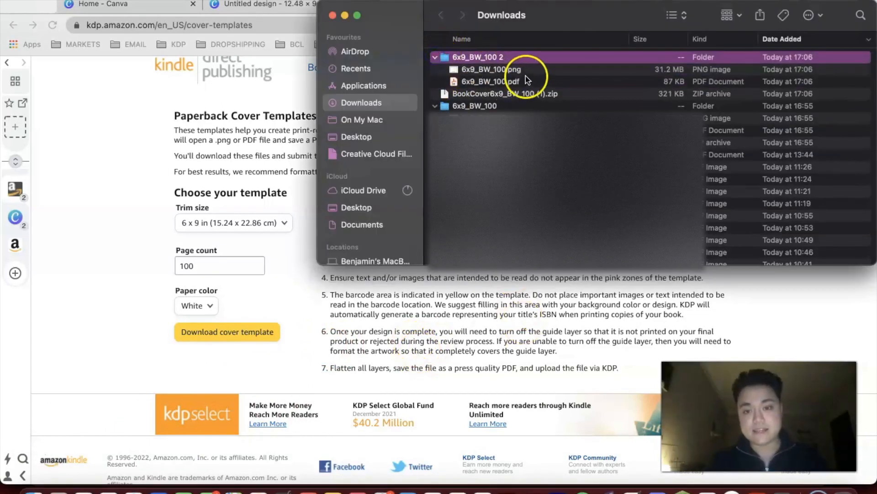
left_click(276, 4)
left_click(277, 4)
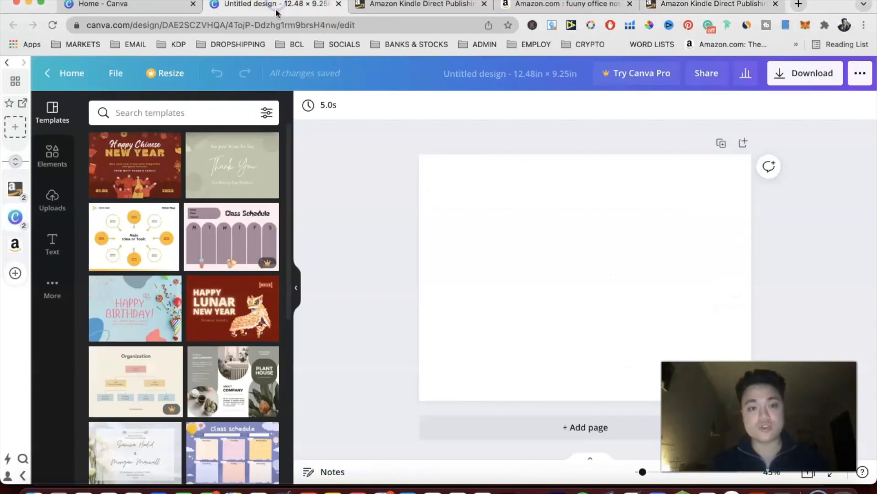
left_click(33, 491)
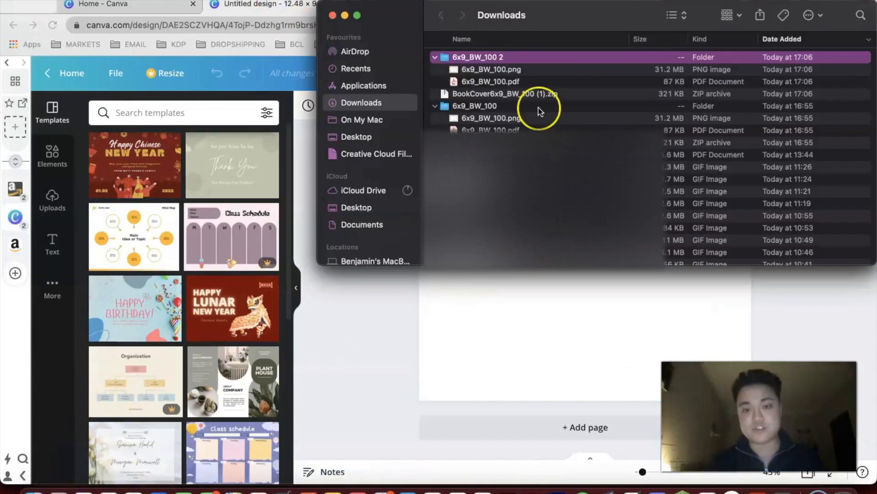
left_click(516, 69)
left_click_drag(556, 69, 32, 464)
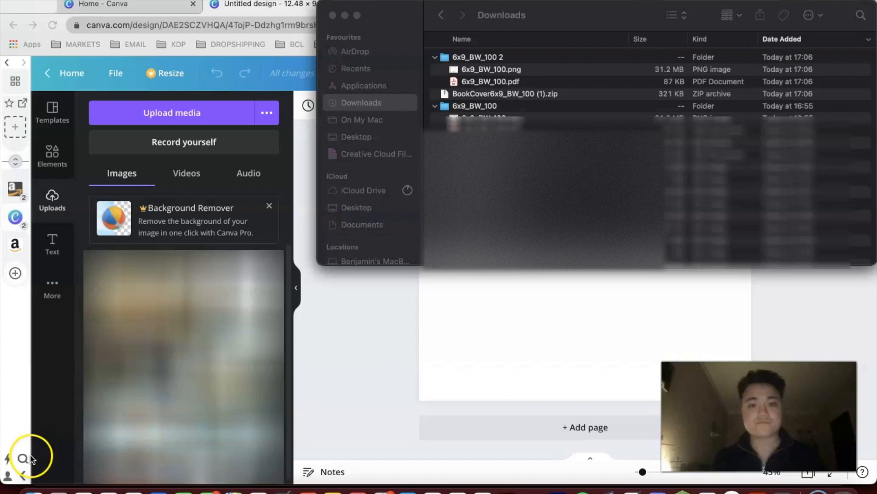
- Open the downloaded 6x9_BW_100.png cover template in Preview and move its window clear of the screen edge
left_click(485, 70)
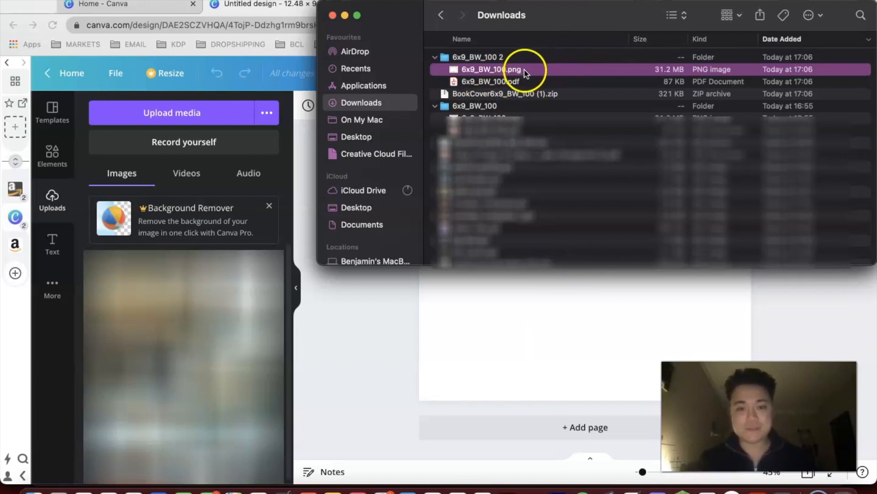
left_click_drag(524, 72, 530, 71)
right_click(585, 68)
left_click(595, 74)
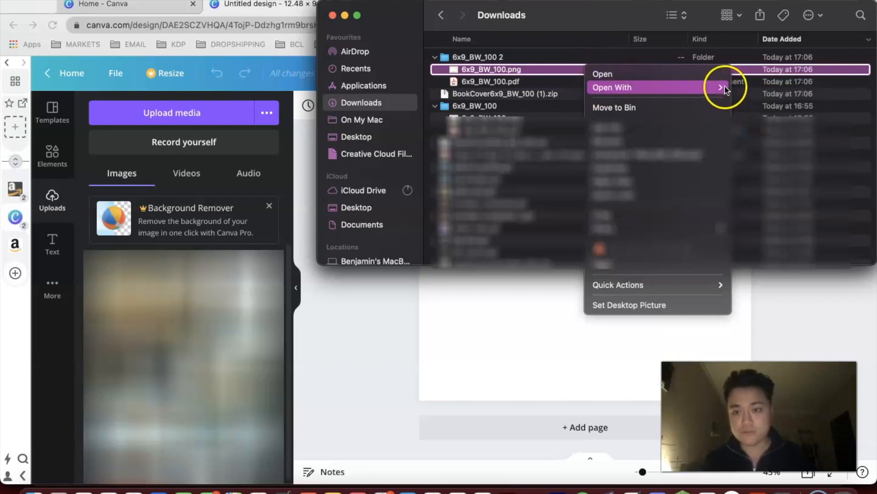
left_click(749, 88)
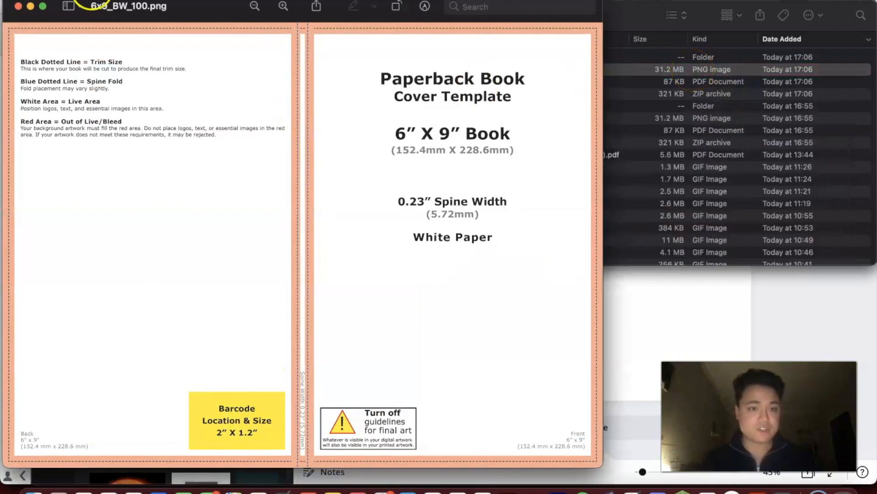
left_click_drag(92, 5, 153, 9)
- Scale the 6x9_BW_100.png template image proportionally to a height of 10 cm to reduce its file size
left_click(108, 1)
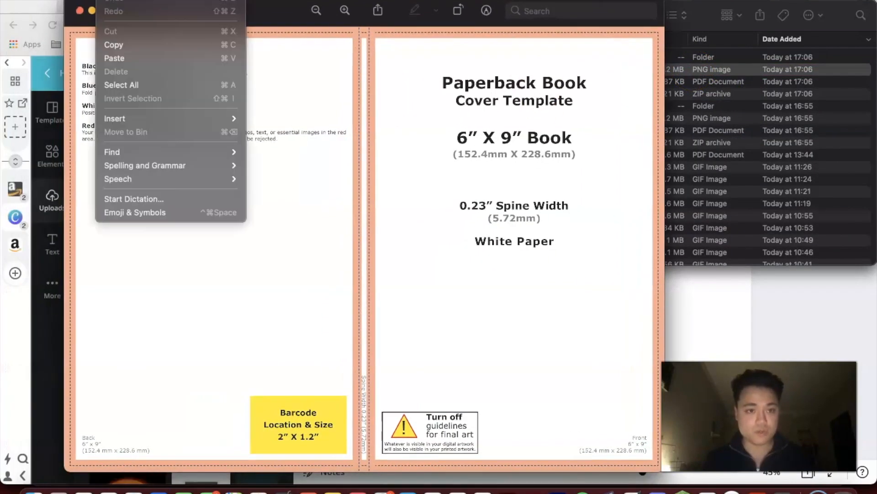
mouse_move(183, 1)
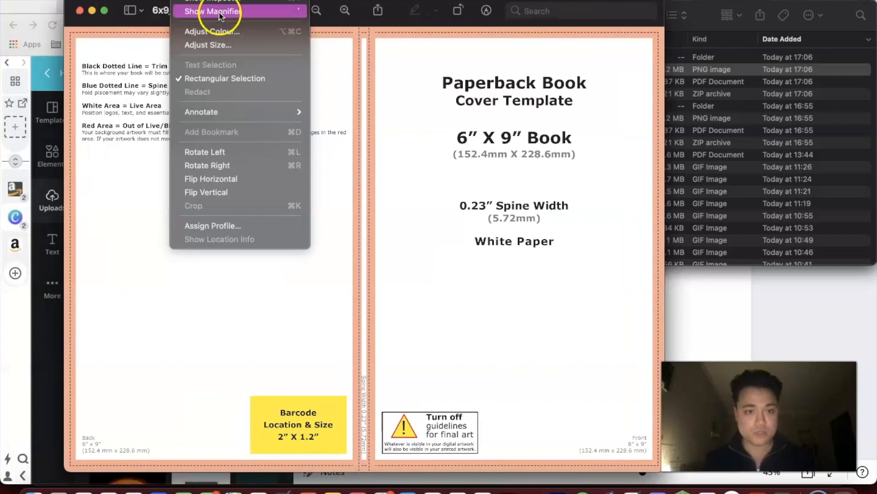
left_click(228, 44)
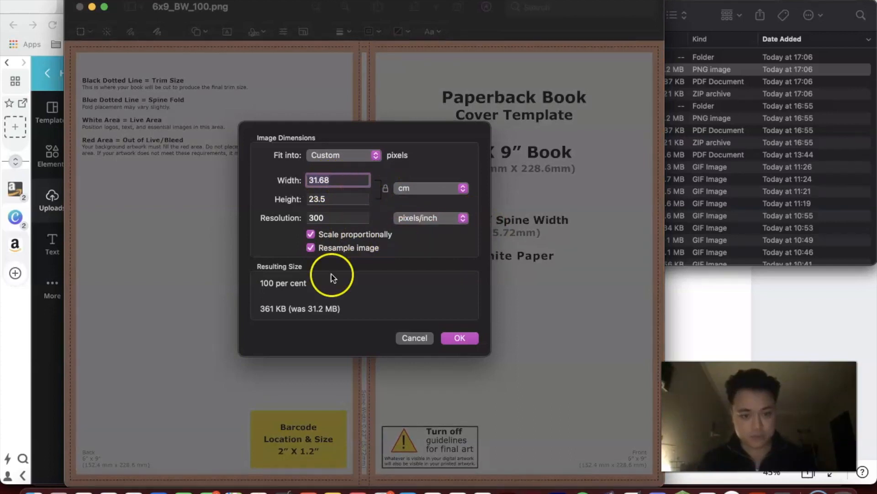
left_click(332, 198)
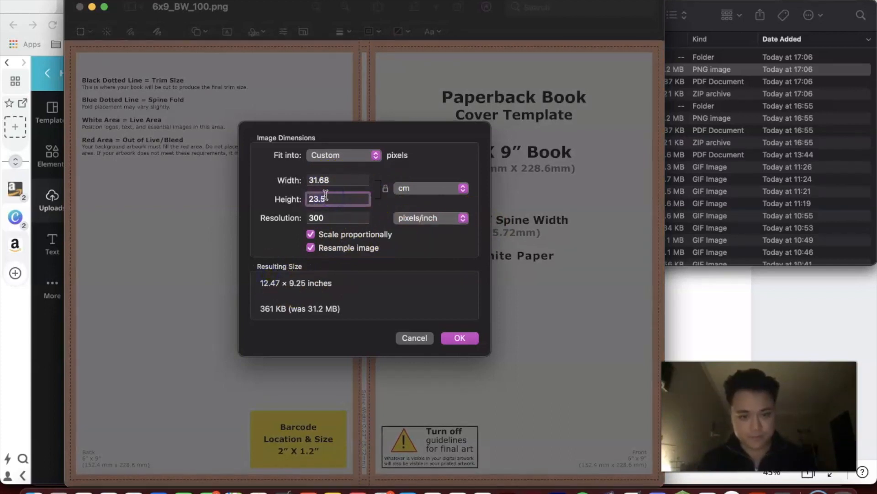
key("BackSpace")
key("BackSpace")
key("BackSpace")
key("BackSpace")
type("10")
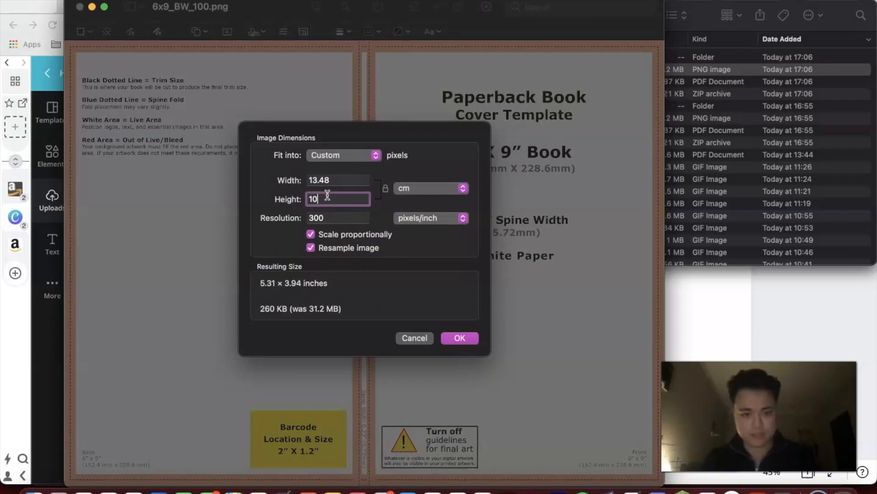
left_click(458, 337)
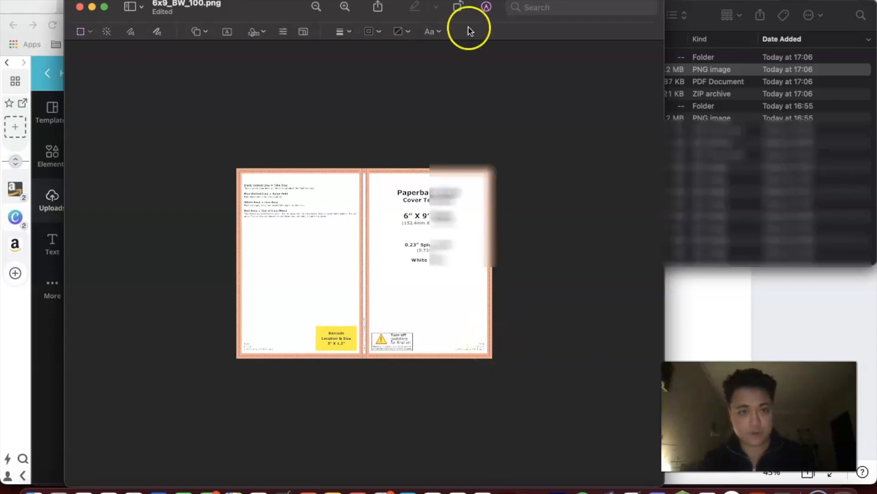
- Upload the resized 6x9_BW_100.png from Downloads into the Canva cover design and stretch it to fill the whole page
left_click(764, 84)
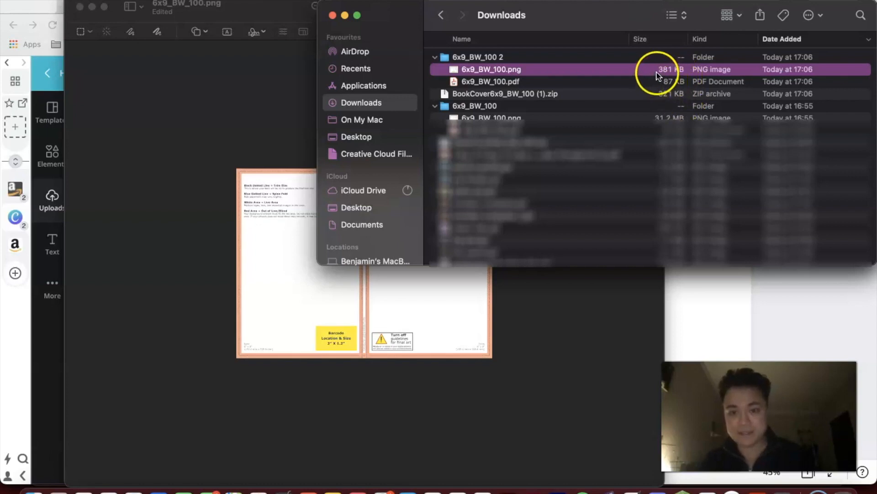
left_click_drag(657, 73, 703, 298)
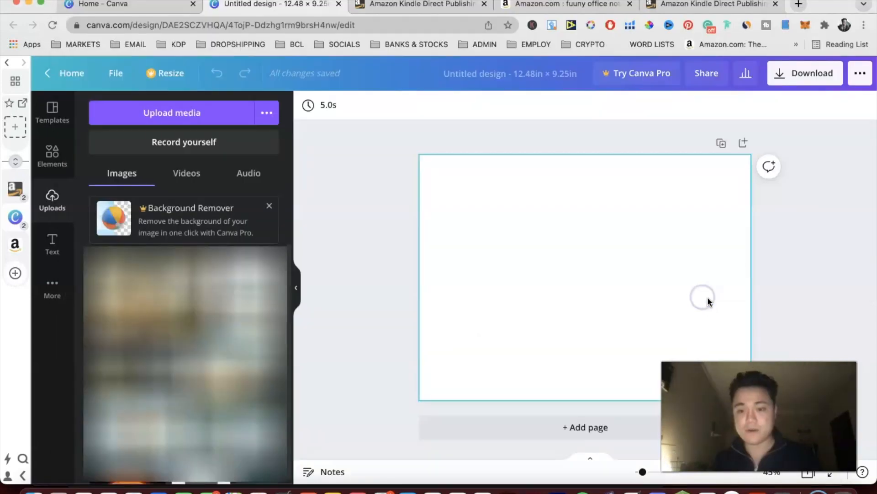
left_click_drag(474, 359, 418, 391)
left_click_drag(691, 198, 764, 172)
- Set the template image's transparency to 54 and crop away its upper part down to just above the barcode area
left_click(680, 249)
left_click(607, 200)
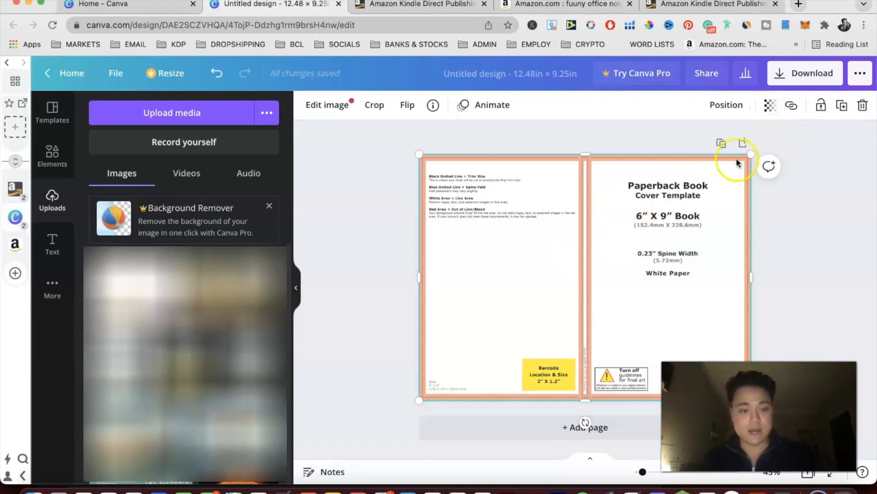
left_click(771, 107)
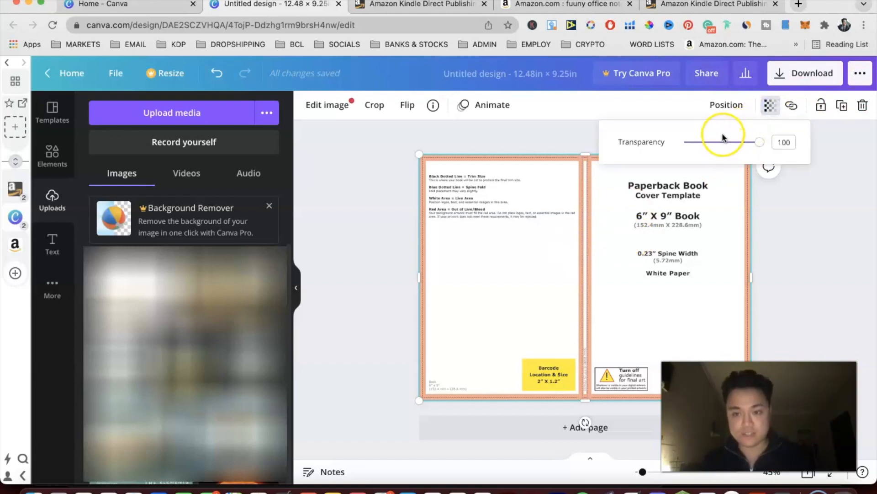
left_click(726, 142)
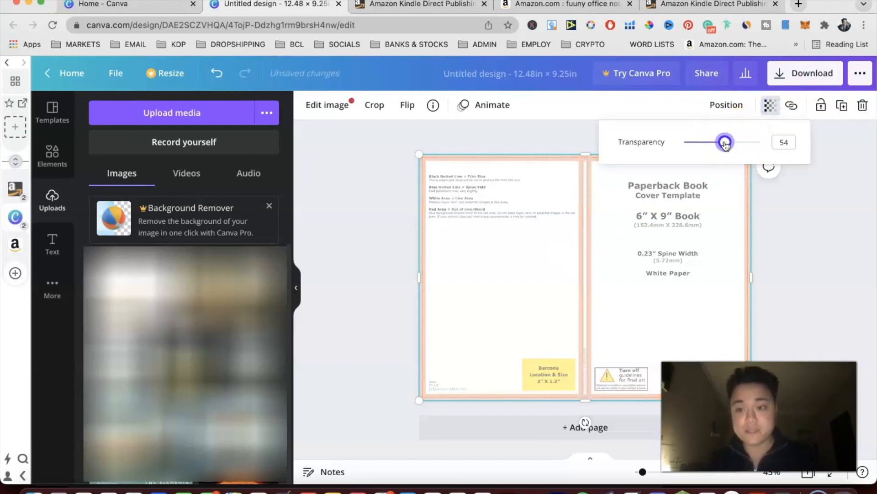
left_click_drag(586, 154, 566, 325)
left_click(542, 271)
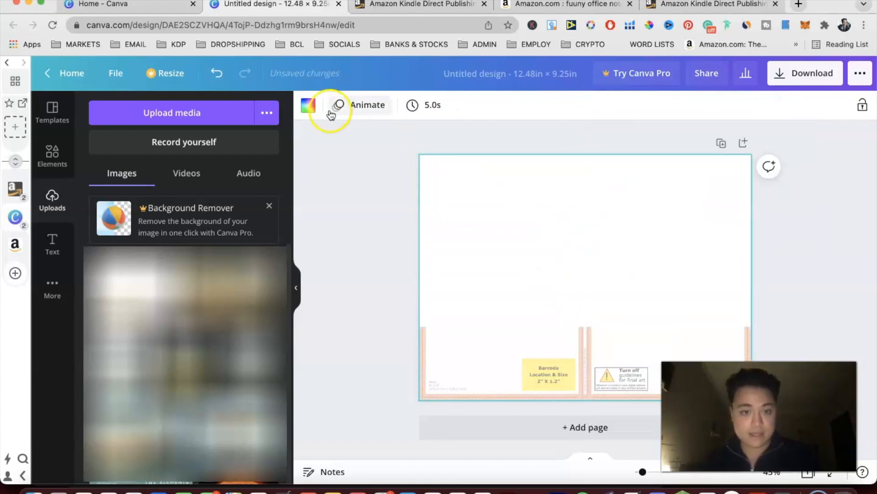
- Examine the cover designs of the funny office notebooks in the Amazon search results
left_click(567, 4)
scroll(588, 165, "down", 5)
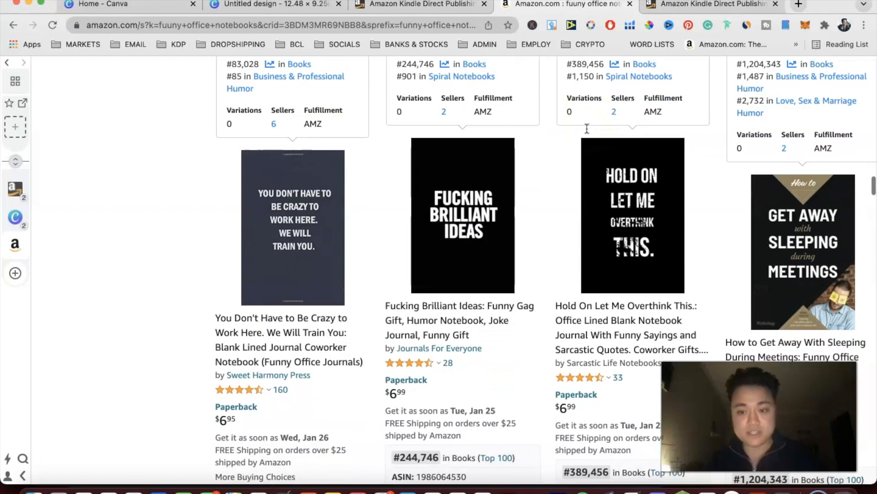
scroll(588, 165, "down", 7)
scroll(453, 219, "up", 4)
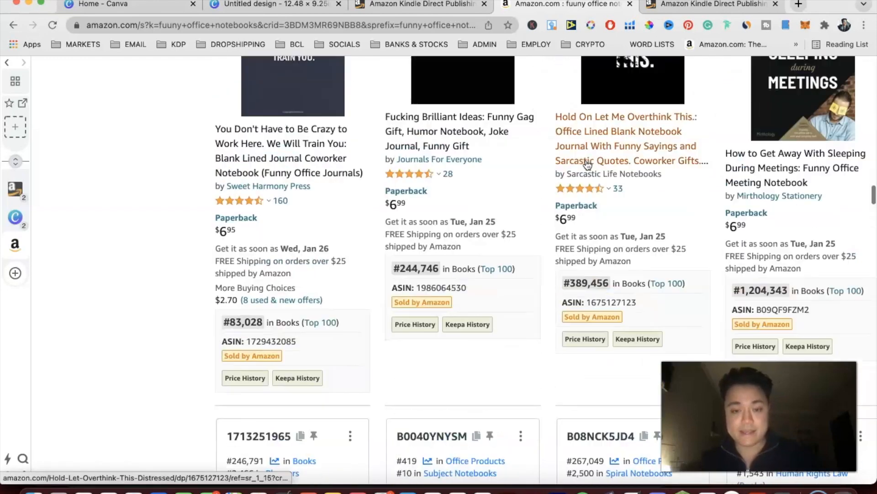
scroll(453, 220, "up", 15)
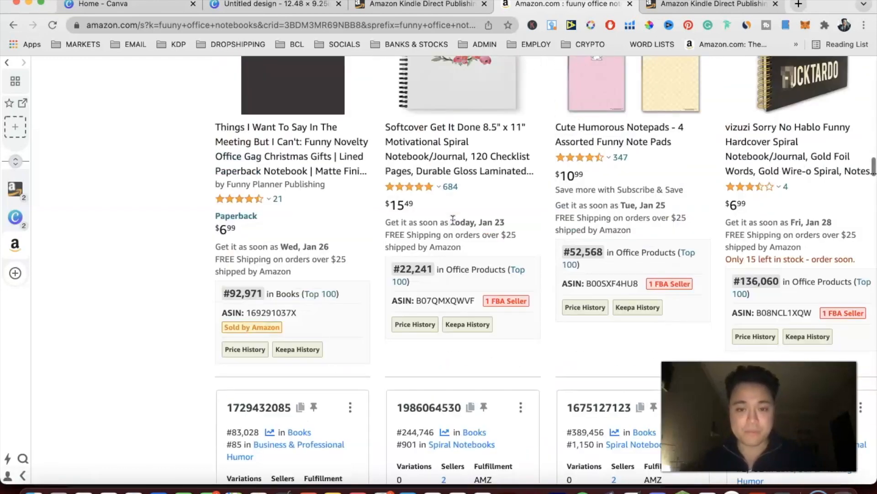
scroll(453, 220, "down", 8)
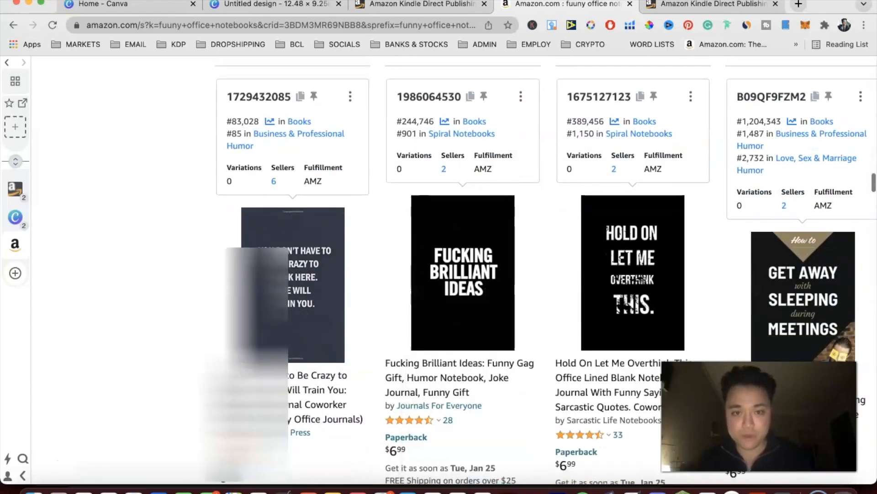
- Return to the Canva cover design and set the page background to black
left_click(258, 6)
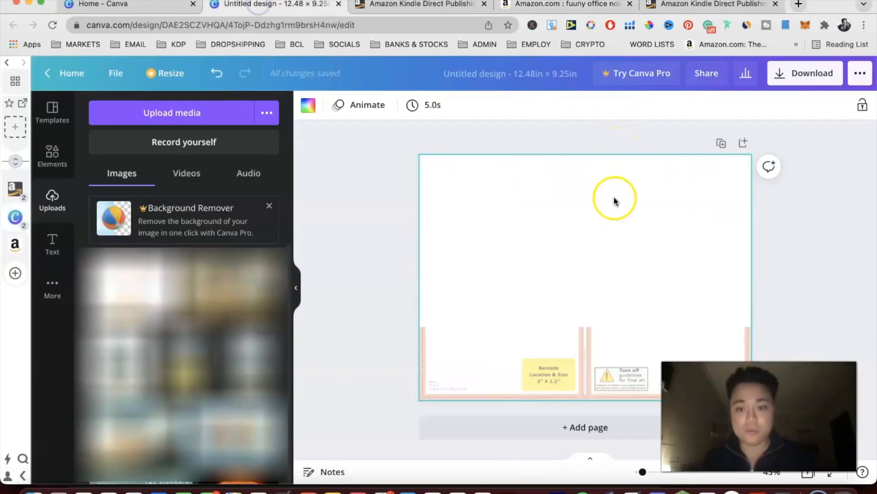
left_click(308, 105)
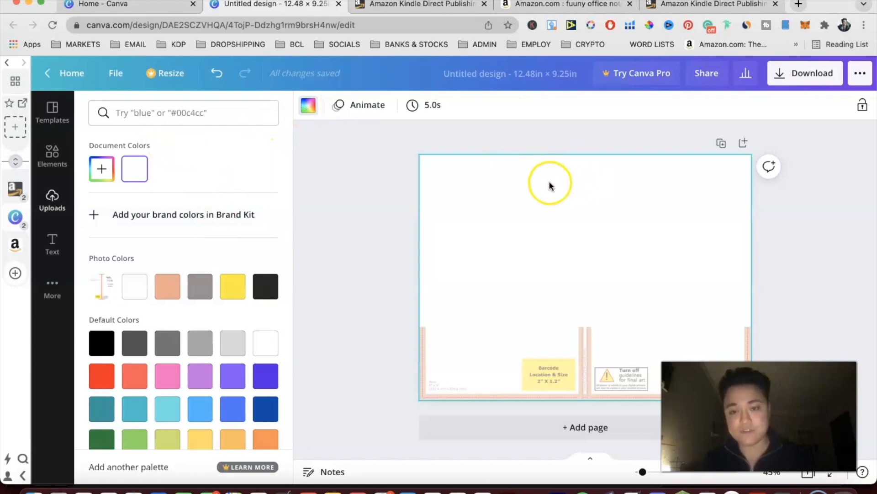
left_click(102, 343)
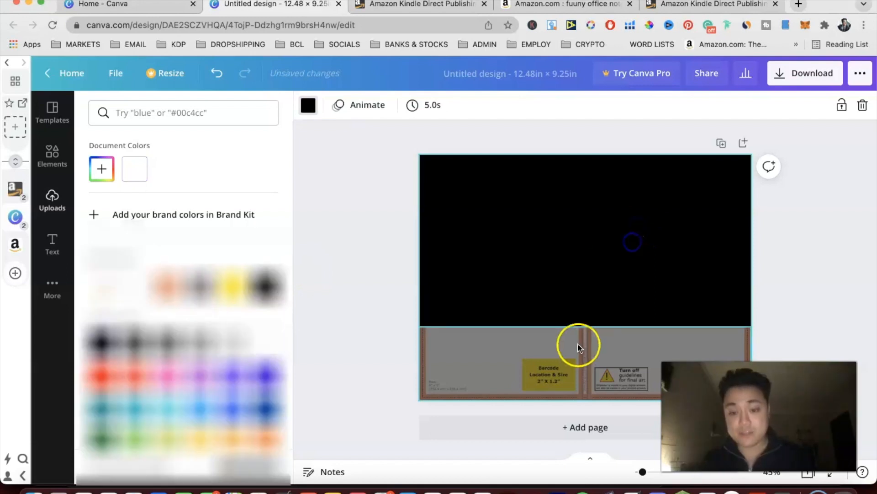
double_click(575, 346)
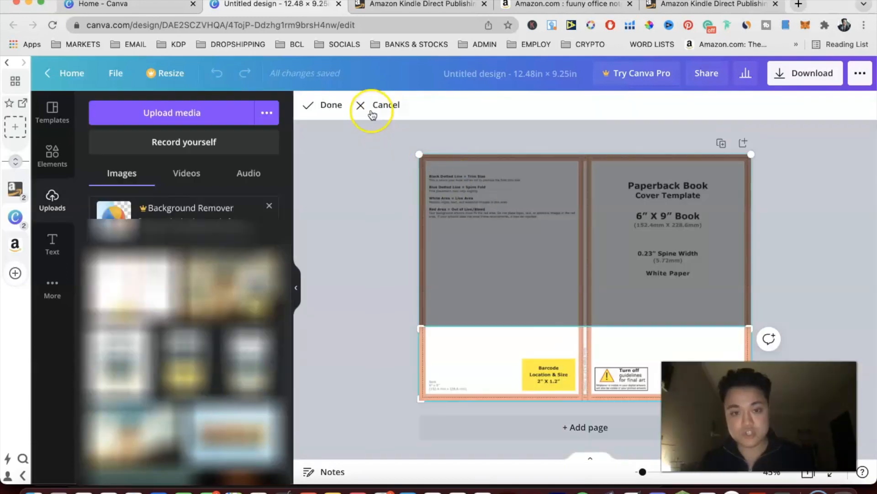
left_click(524, 146)
left_click(578, 320)
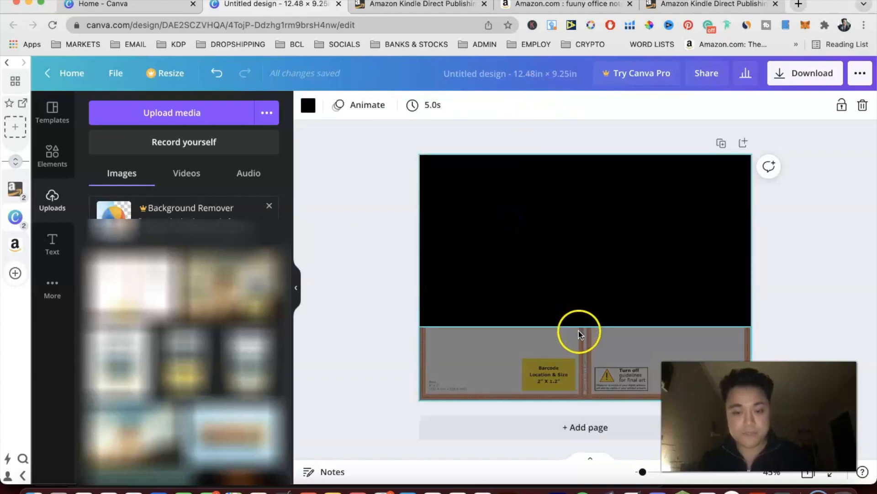
left_click(579, 332)
left_click(613, 304)
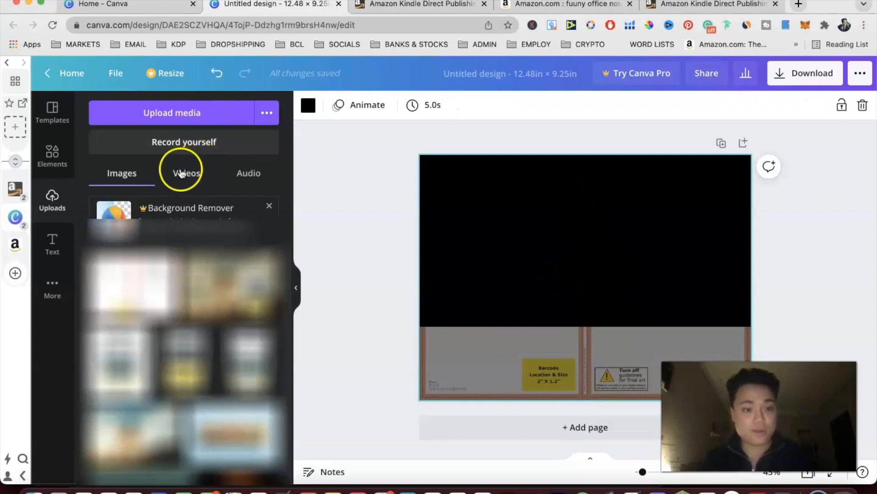
left_click(53, 243)
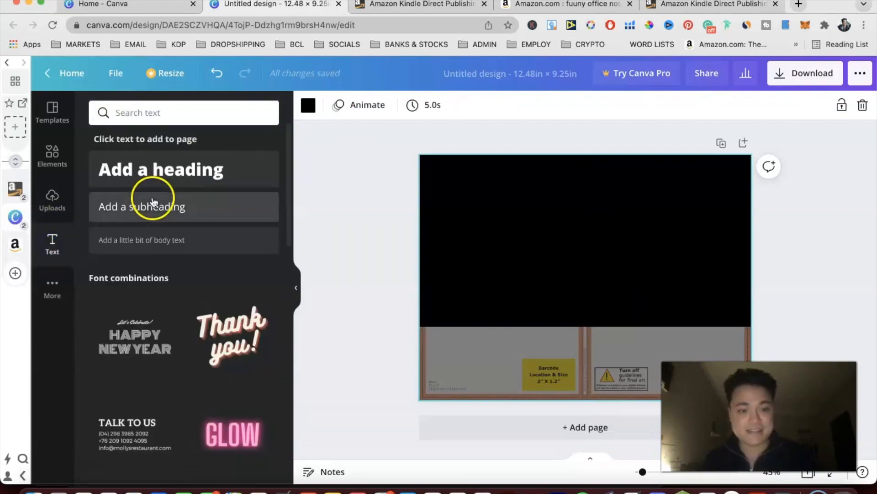
left_click(198, 175)
left_click_drag(597, 313, 633, 265)
left_click_drag(536, 228, 612, 227)
key("Delete")
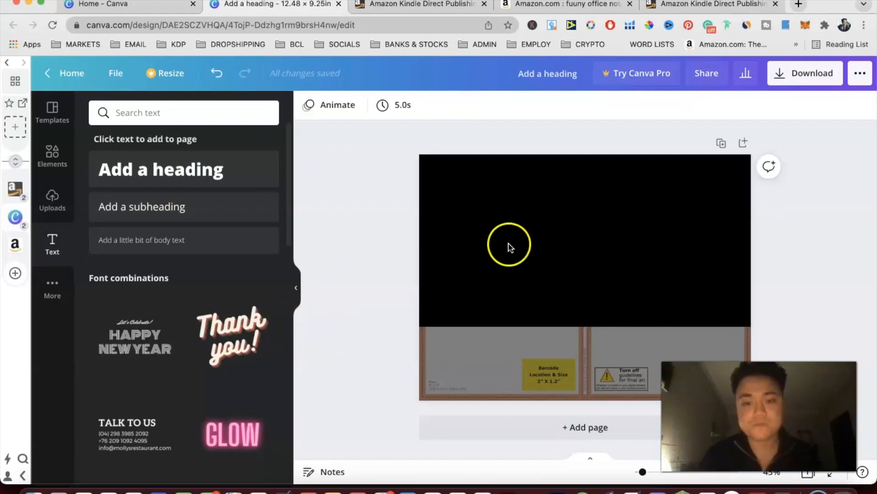
- Add a heading text box and move it onto the upper half of the front cover
left_click(187, 181)
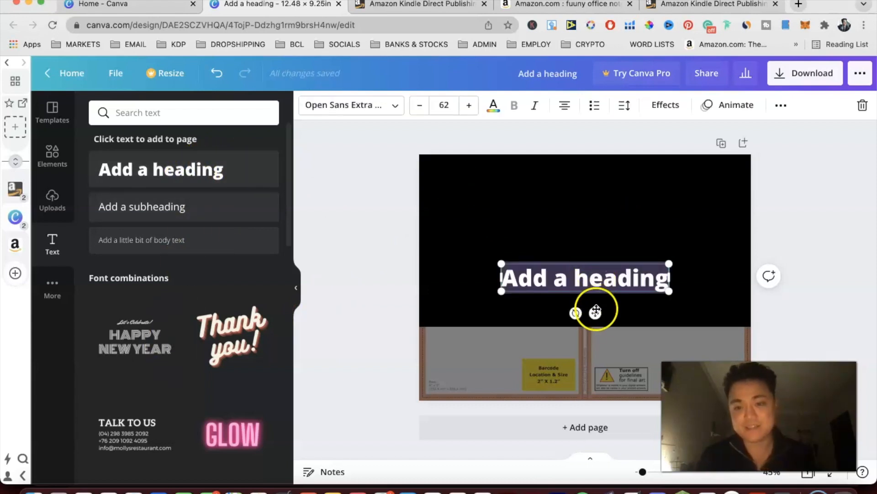
left_click(599, 347)
left_click(580, 282)
left_click_drag(580, 282, 664, 225)
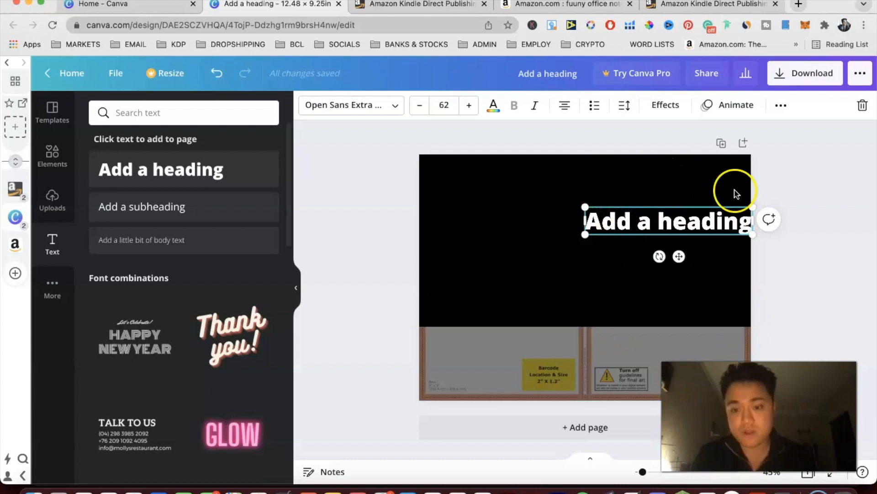
- Uncover more of the template behind the heading and fit the heading's width within the front cover's live area
left_click(566, 341)
left_click_drag(585, 324, 590, 220)
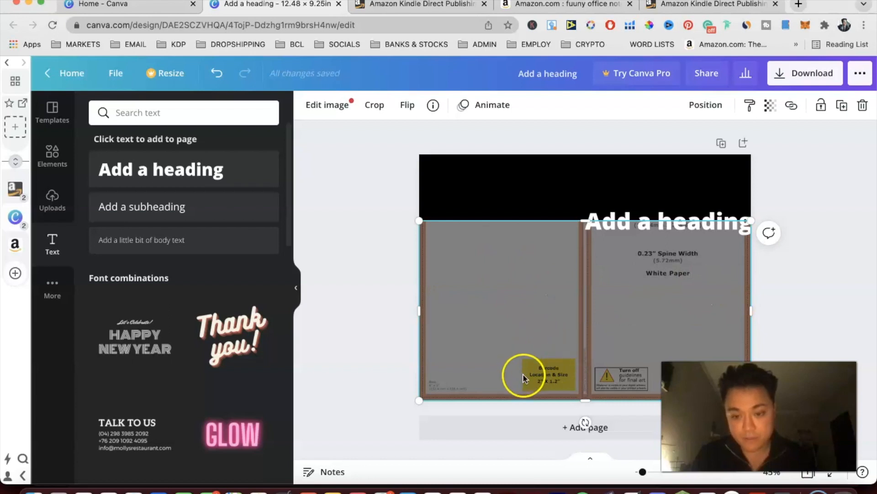
left_click_drag(663, 211, 663, 230)
left_click_drag(583, 242, 624, 243)
left_click_drag(718, 278, 744, 260)
left_click_drag(616, 257, 593, 265)
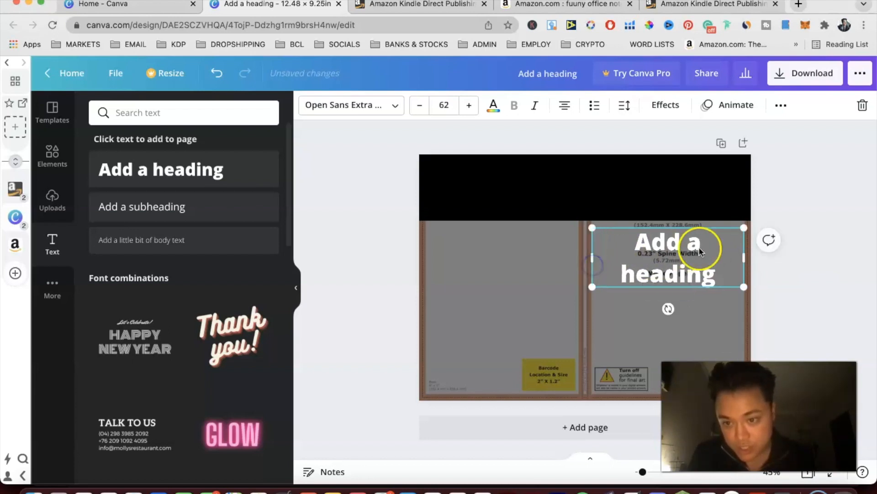
- Uncover the template nearly to the page top as a guide, nudge the heading higher on the front cover, and crop the template partly back down
left_click(523, 248)
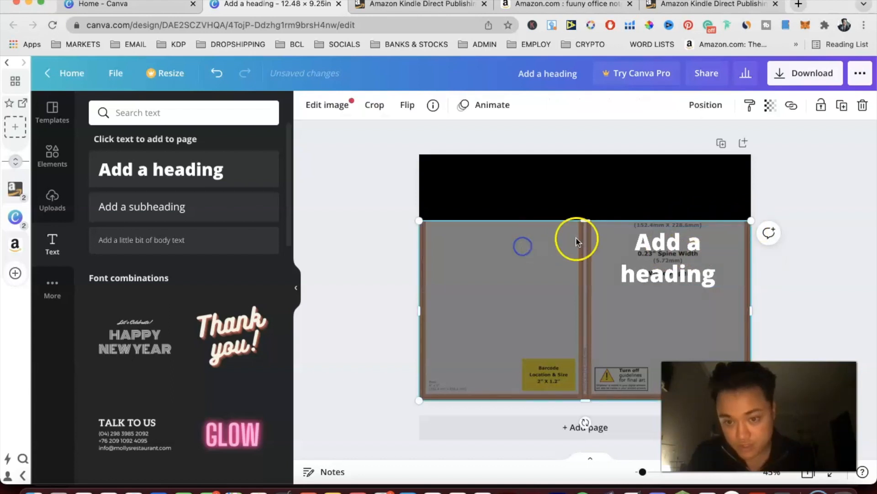
left_click_drag(580, 222, 581, 169)
left_click(667, 256)
key("Up")
key("Up")
key("Up")
key("Up")
key("Up")
key("Up")
key("Up")
key("Up")
key("Up")
key("Up")
key("Up")
key("Up")
key("Up")
key("Up")
key("Up")
key("Up")
key("Up")
key("Up")
key("Up")
key("Up")
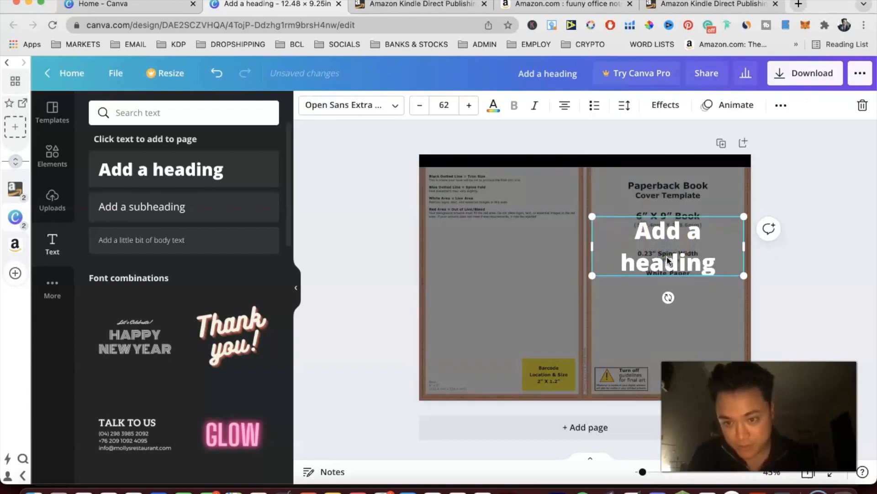
left_click(458, 264)
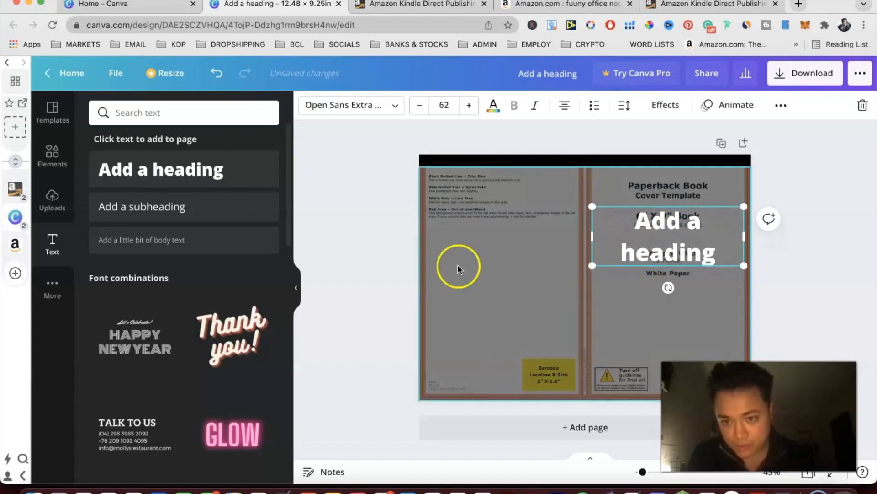
left_click_drag(597, 164, 595, 191)
- Replace the heading text with "Leads that may change their mind and buy after their 38th"
left_click(649, 227)
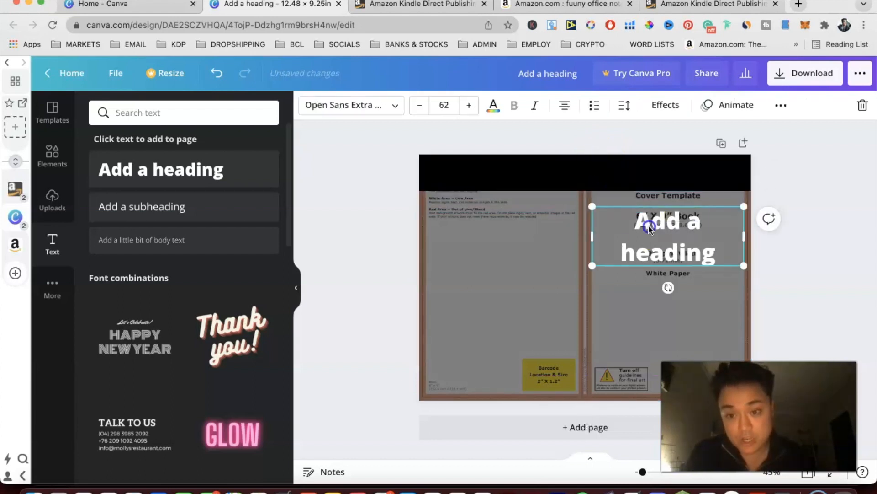
double_click(649, 227)
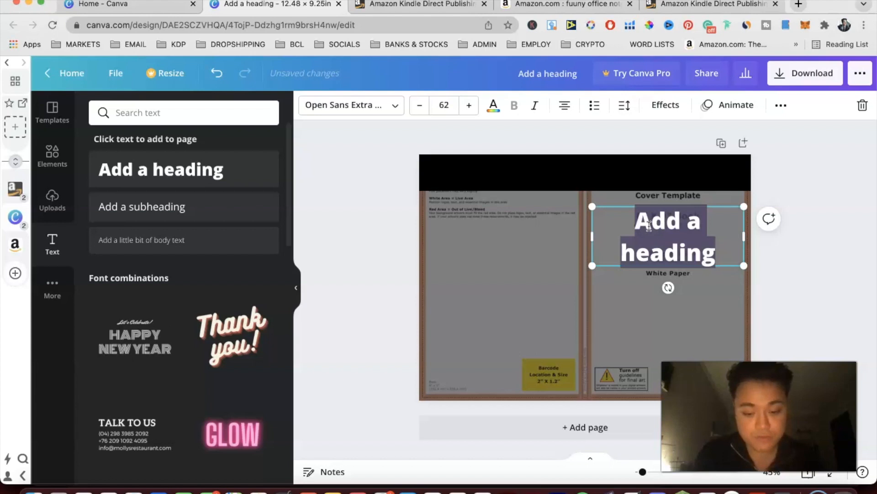
type("Lea")
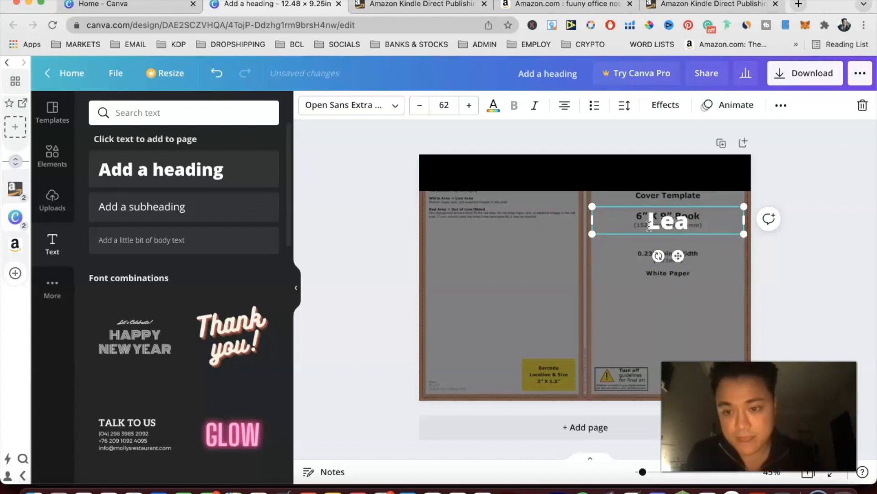
type("ds that may change their mind and buy after their 38th")
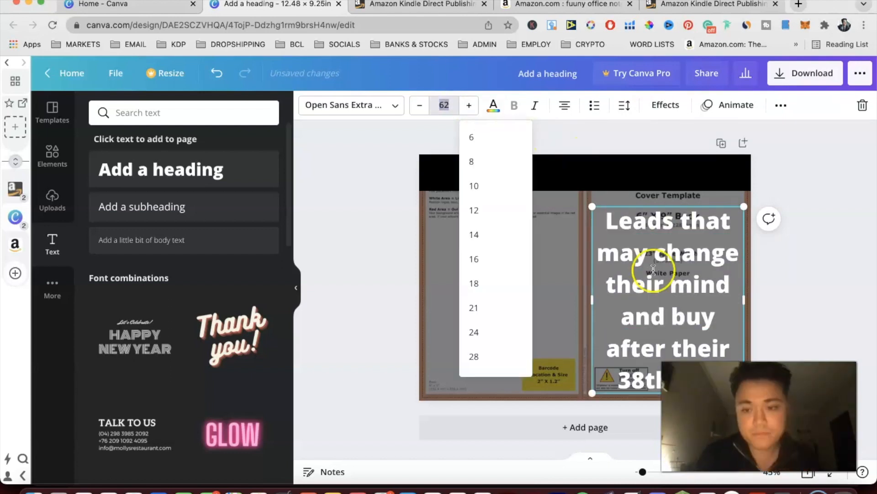
- Set the line spacing of the front-cover heading to 1
left_click(654, 270)
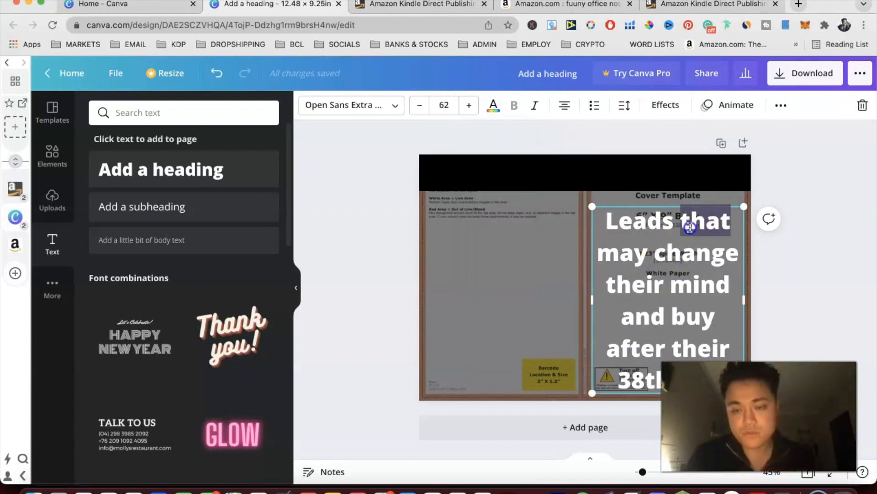
left_click(839, 271)
left_click(695, 266)
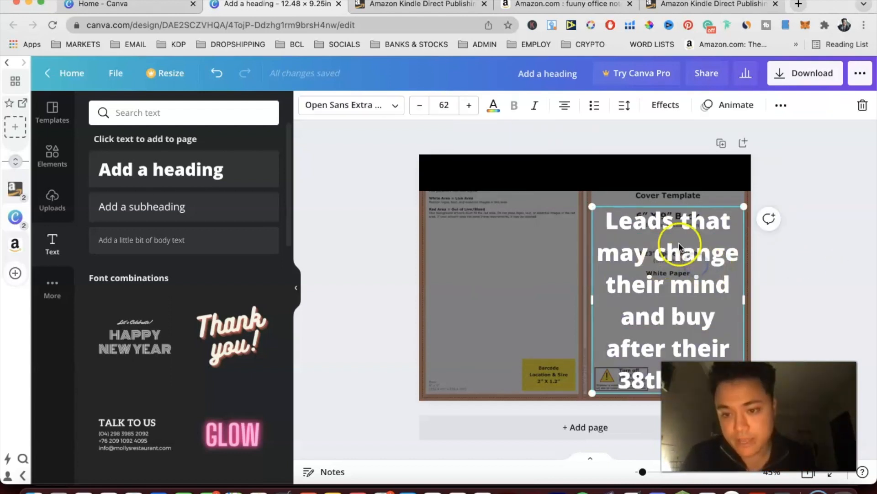
left_click(625, 106)
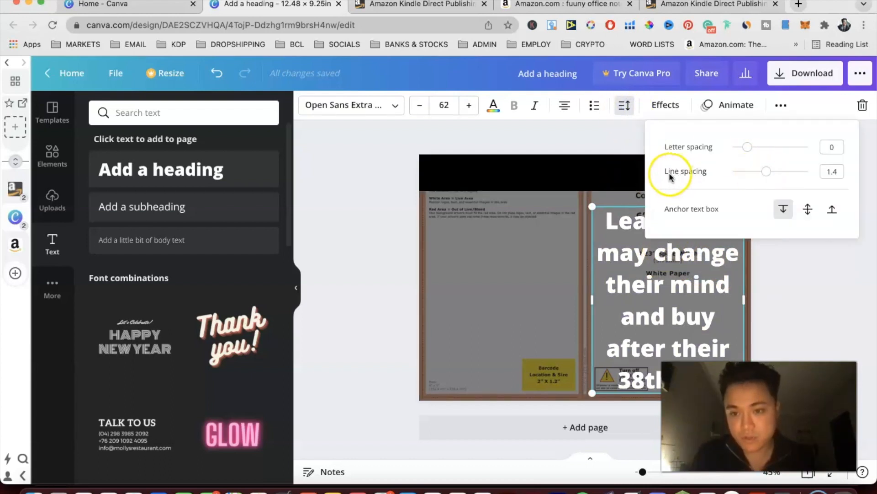
left_click_drag(765, 172, 752, 174)
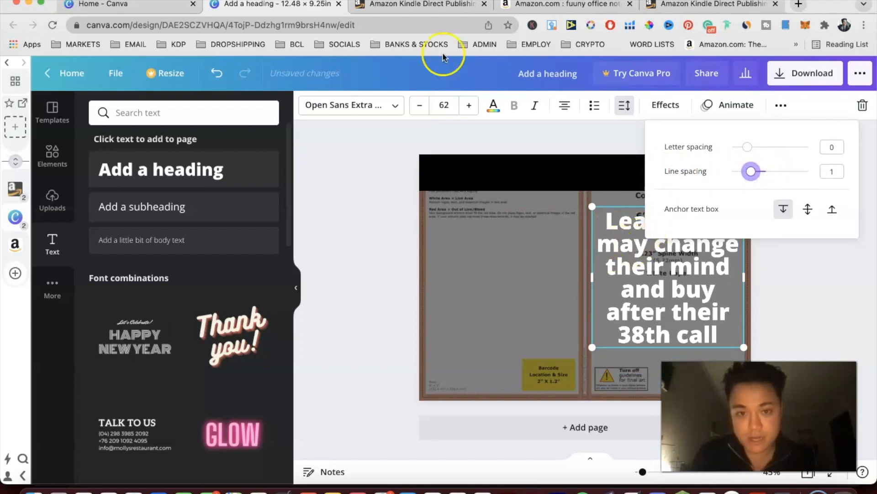
- Reduce the heading's font size to 40
left_click(422, 106)
left_click(421, 105)
left_click(421, 105)
left_click(422, 104)
left_click(421, 104)
left_click(421, 106)
left_click(422, 107)
left_click(422, 106)
left_click(421, 106)
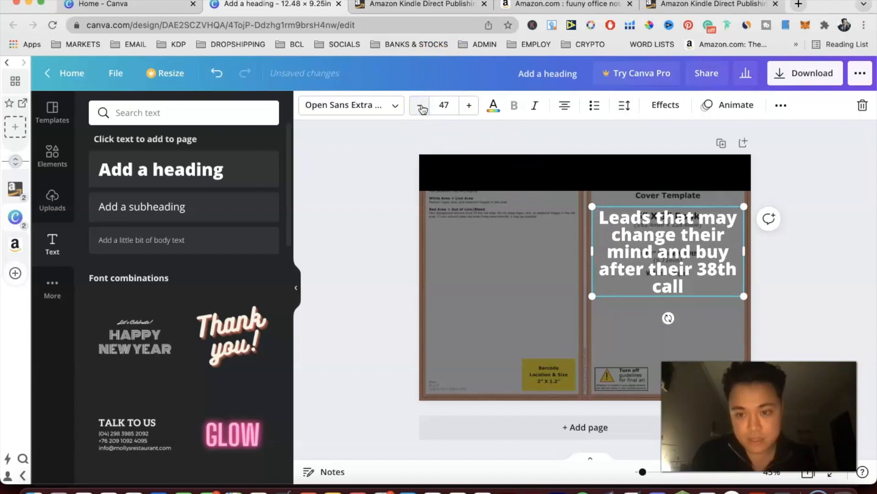
left_click(421, 106)
left_click(422, 107)
left_click(422, 106)
left_click(421, 107)
left_click(422, 107)
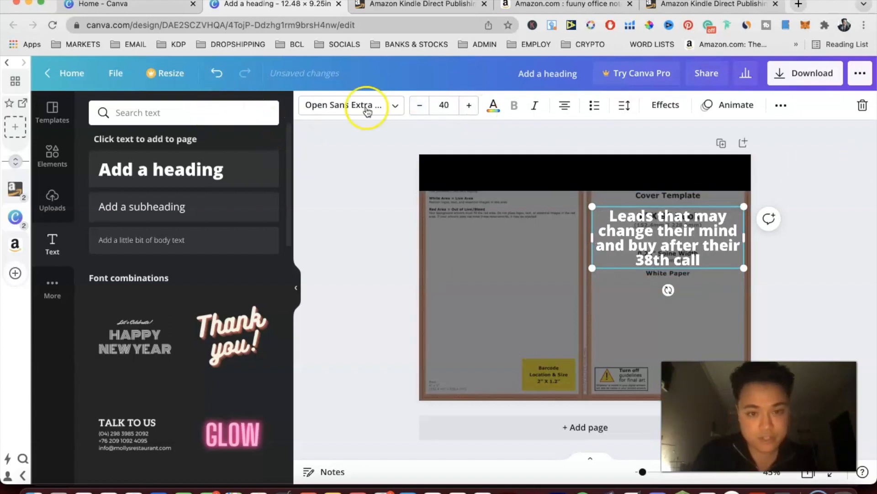
left_click(388, 105)
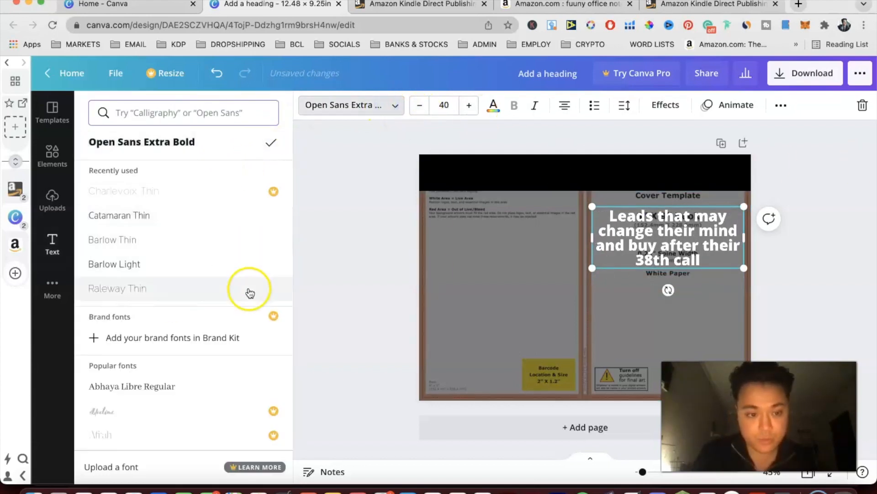
left_click(738, 234)
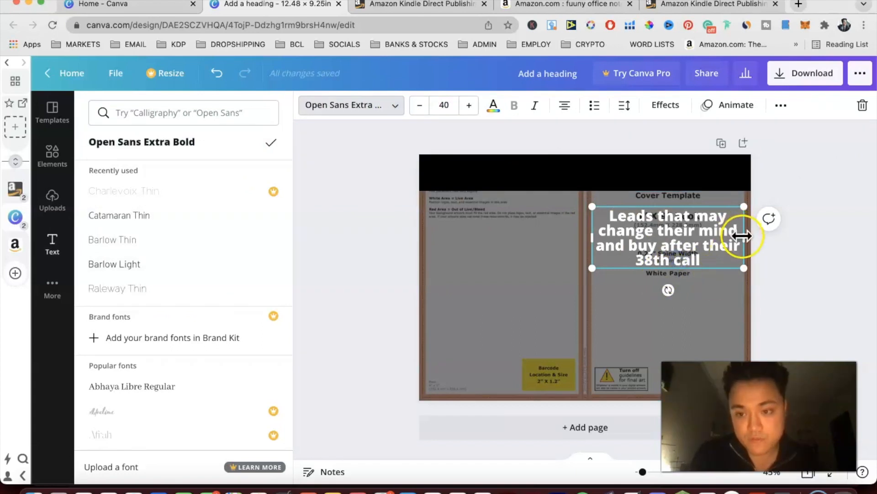
left_click(732, 300)
- Duplicate the heading and place the copy directly below the original on the front cover as an alignment guide
left_click(668, 252)
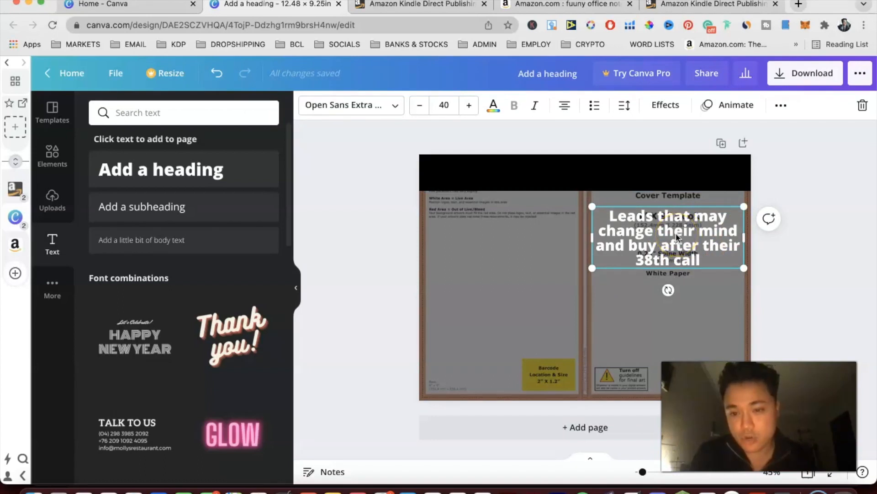
key("super+d")
left_click_drag(676, 232, 674, 293)
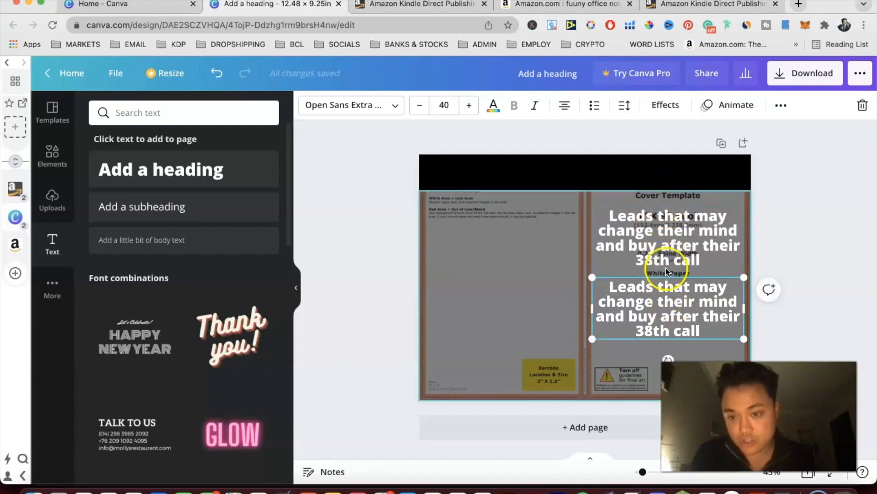
- Narrow the original heading's text box so it wraps onto five lines and centre it above the copy
left_click(653, 233)
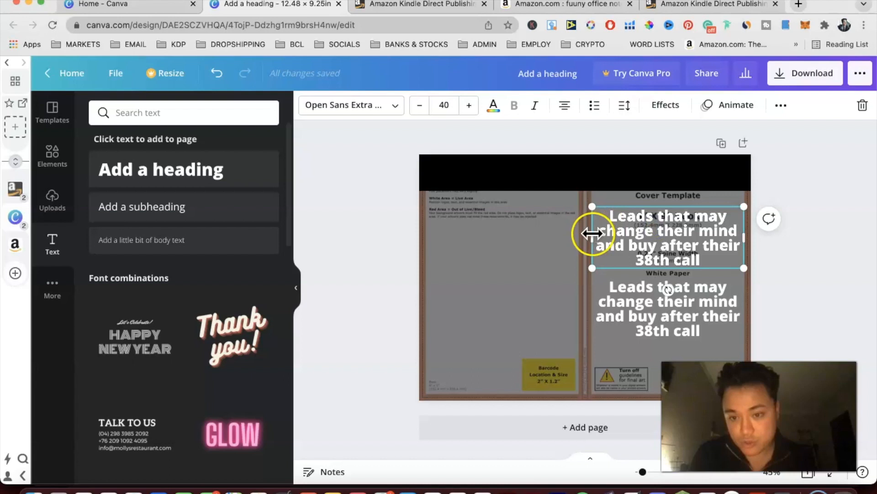
left_click_drag(590, 234, 627, 234)
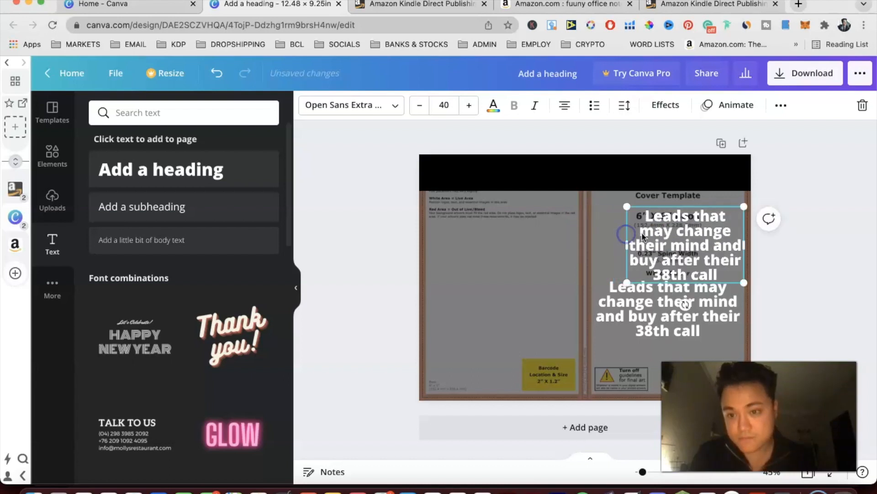
left_click(777, 263)
left_click_drag(707, 257, 688, 253)
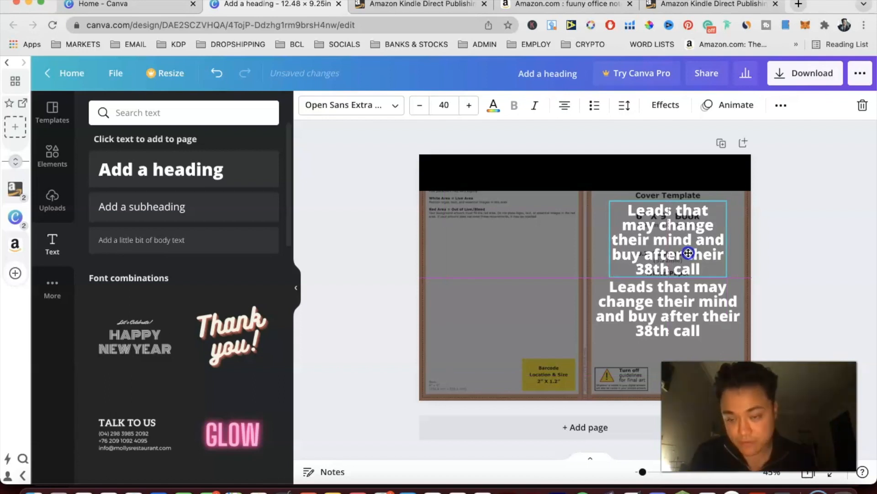
left_click_drag(688, 250, 688, 250)
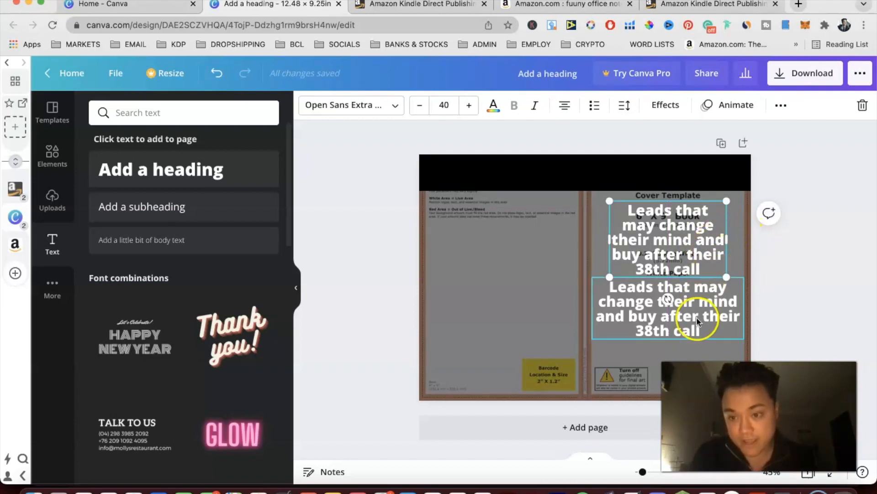
- Delete the duplicate heading and crop the cover template down to a strip along the bottom of the page
key("Delete")
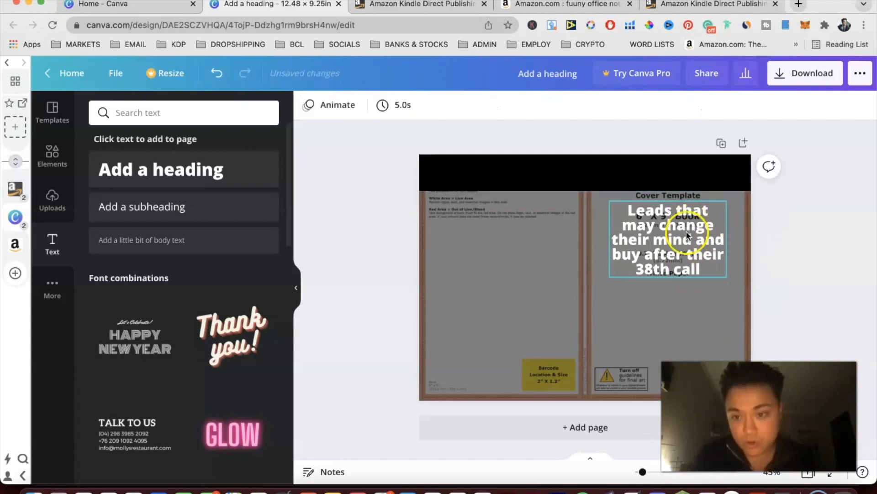
left_click(546, 221)
left_click_drag(589, 189, 591, 356)
- Switch to the Amazon search results and examine the text styling on the funny office notebook covers
left_click(416, 4)
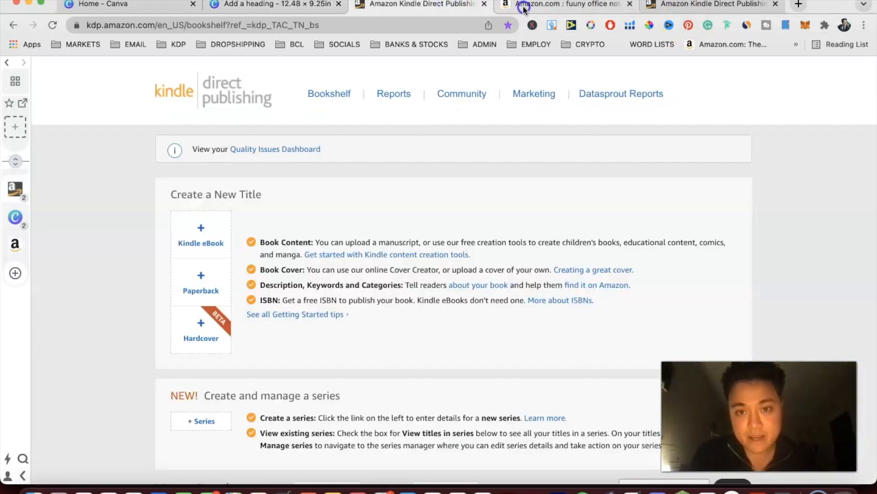
left_click(525, 4)
scroll(582, 211, "down", 8)
scroll(582, 210, "up", 9)
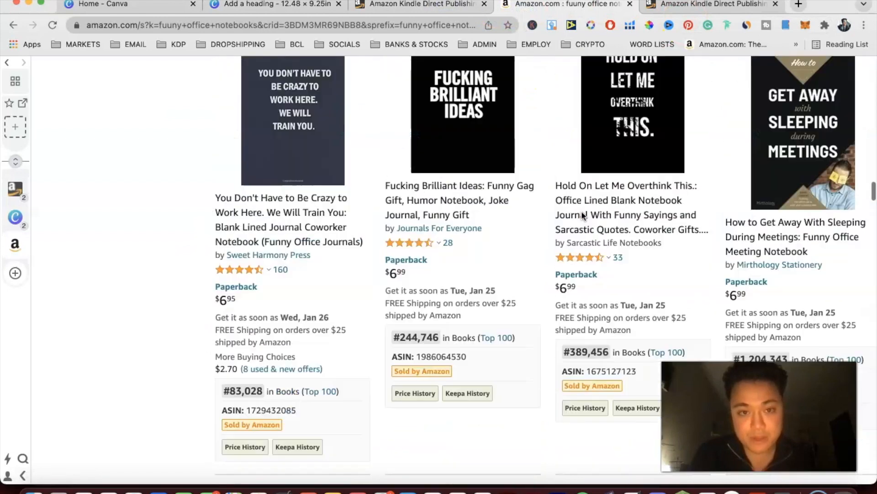
- Return to the Canva cover design and change the heading to all uppercase
left_click(322, 6)
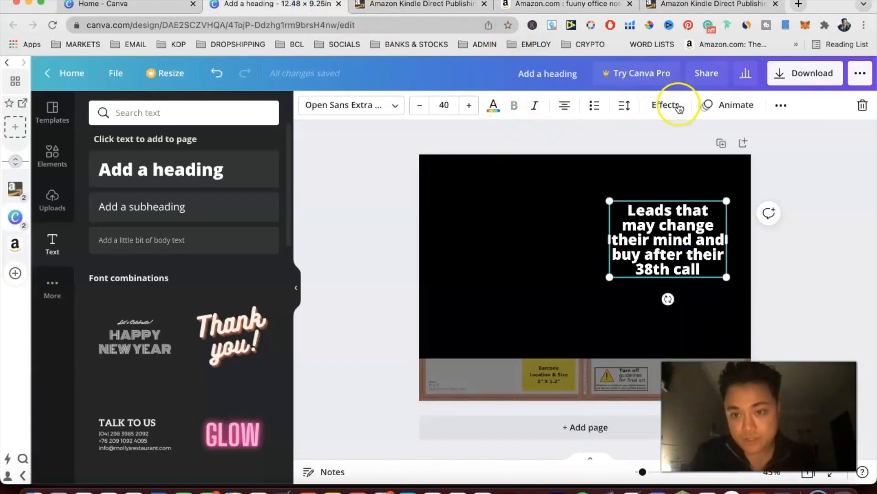
left_click(624, 105)
left_click(625, 105)
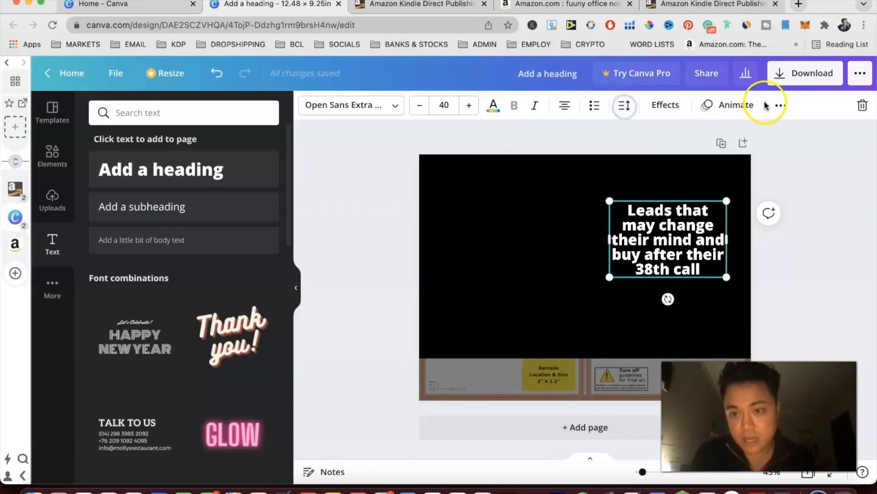
left_click(780, 105)
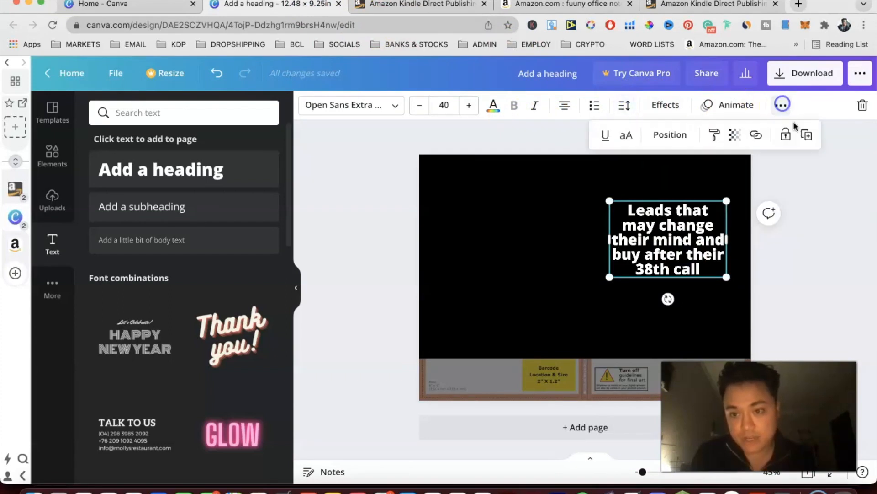
left_click(627, 137)
- Uncover more of the cover template, up to just below the front-cover heading
left_click(602, 295)
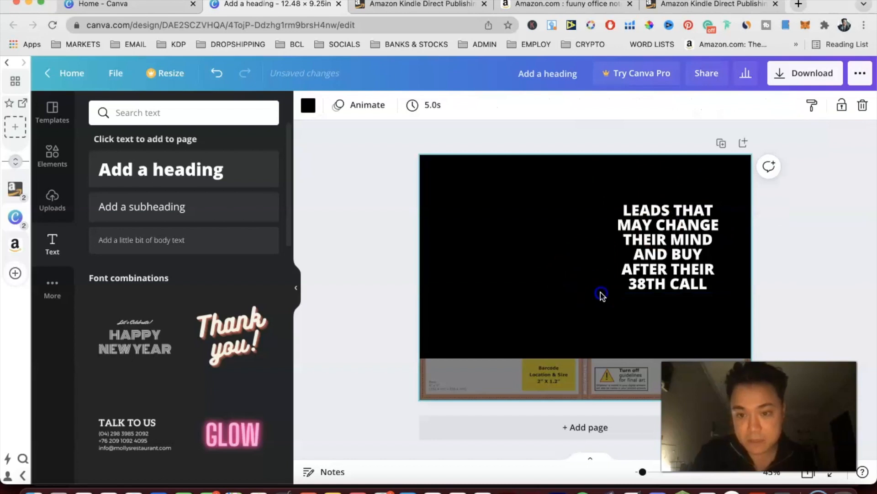
left_click(569, 344)
left_click_drag(602, 357, 633, 319)
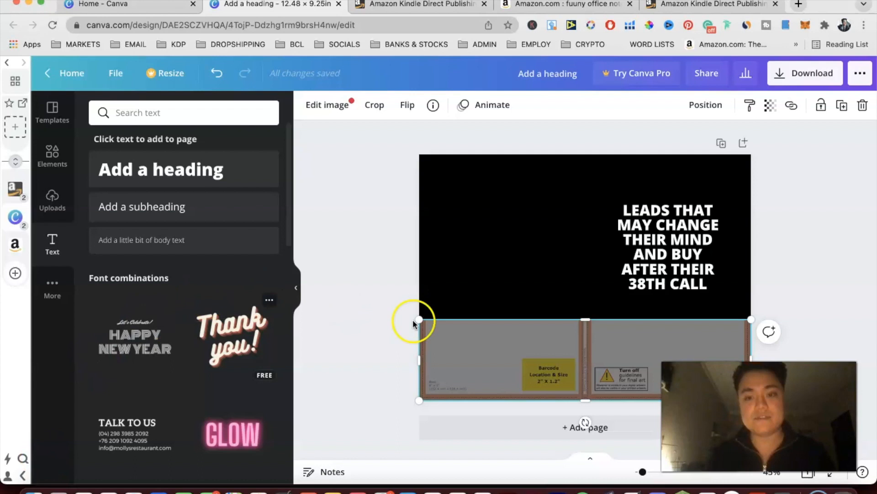
- Duplicate the uppercase heading, move the copy onto the lower half of the back cover, and widen it to nearly the back cover's width
left_click(645, 271)
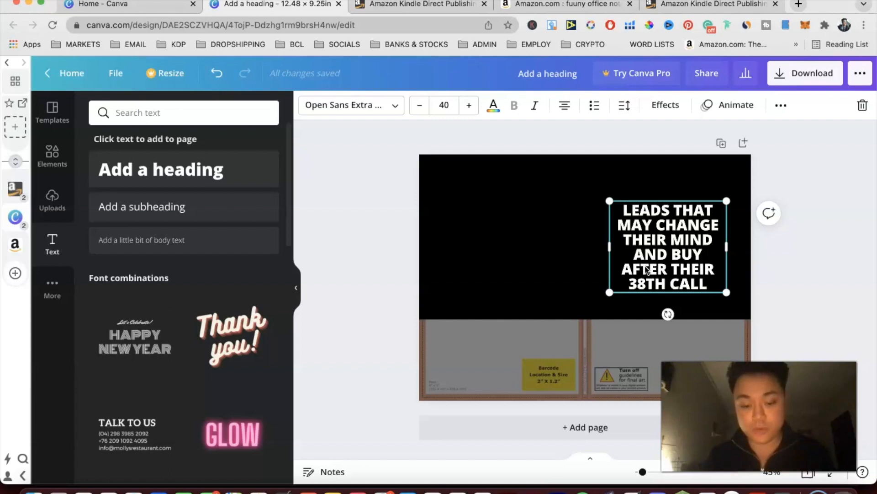
left_click_drag(648, 270, 654, 276)
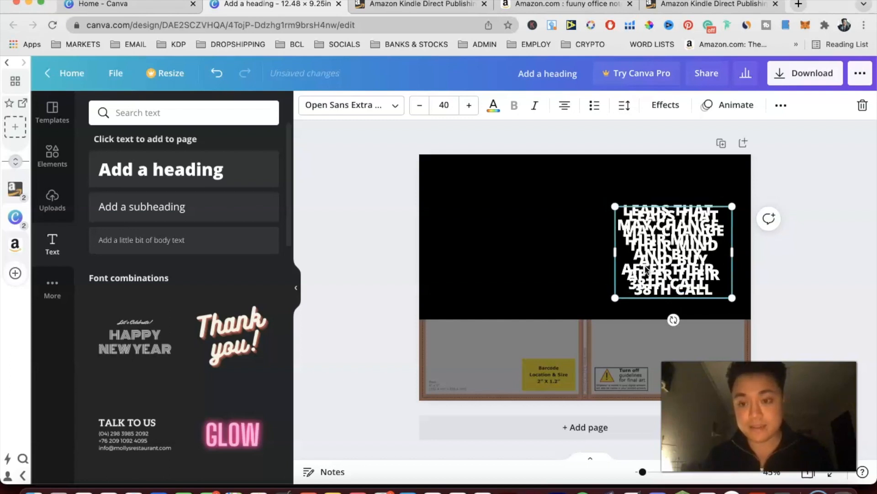
left_click(571, 194)
left_click_drag(654, 243, 541, 242)
double_click(541, 243)
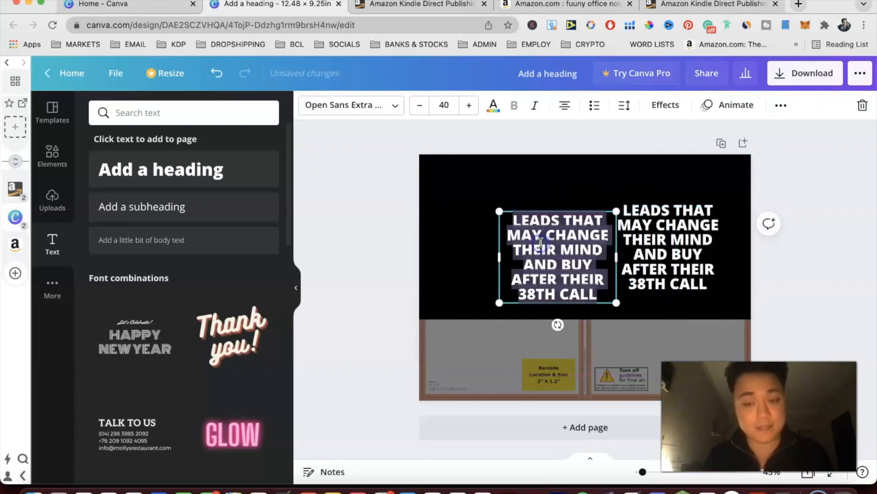
left_click_drag(499, 256, 460, 231)
left_click(543, 208)
left_click_drag(543, 210, 512, 285)
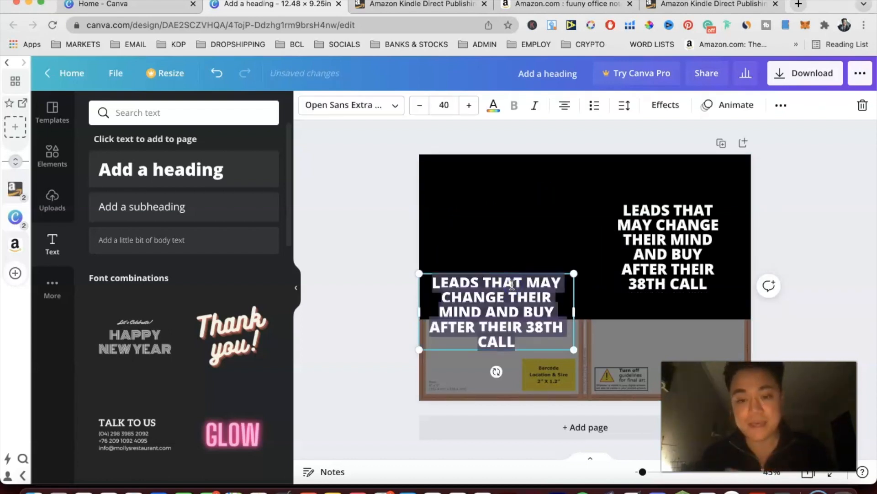
- Replace the back-cover text with "SELL ME THIS PUBLICATIONS"
type("SA")
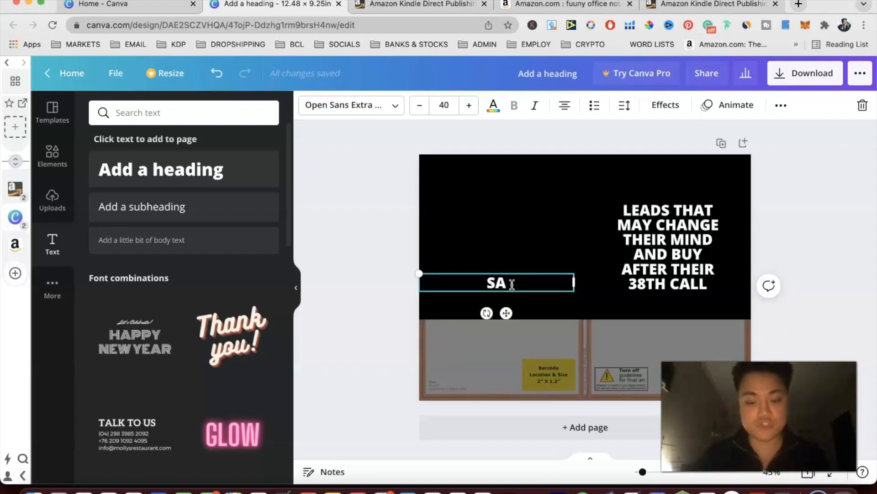
type("LL ME THIS BOO")
key("BackSpace")
key("BackSpace")
key("BackSpace")
type("PUBLICATIONS")
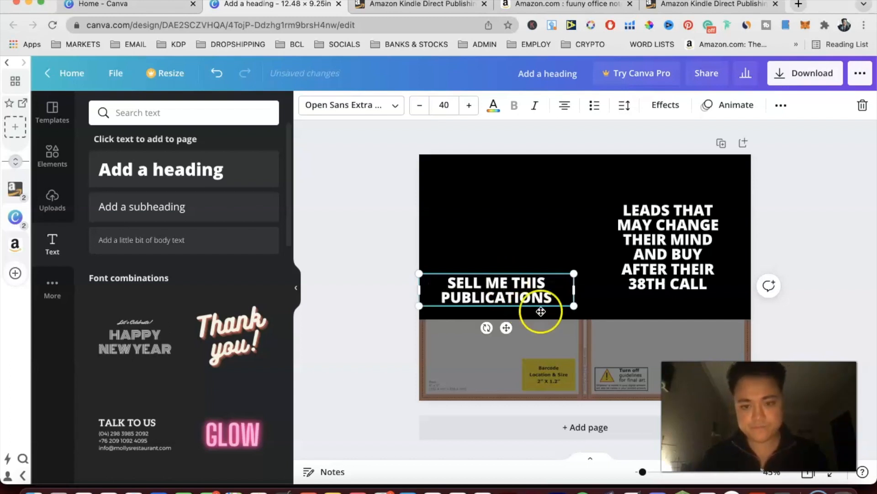
- Shrink the publisher text to about size 14.1 and place it in the back cover's lower left corner, inside the live area
left_click_drag(574, 306, 489, 380)
left_click(498, 260)
left_click_drag(463, 414, 470, 404)
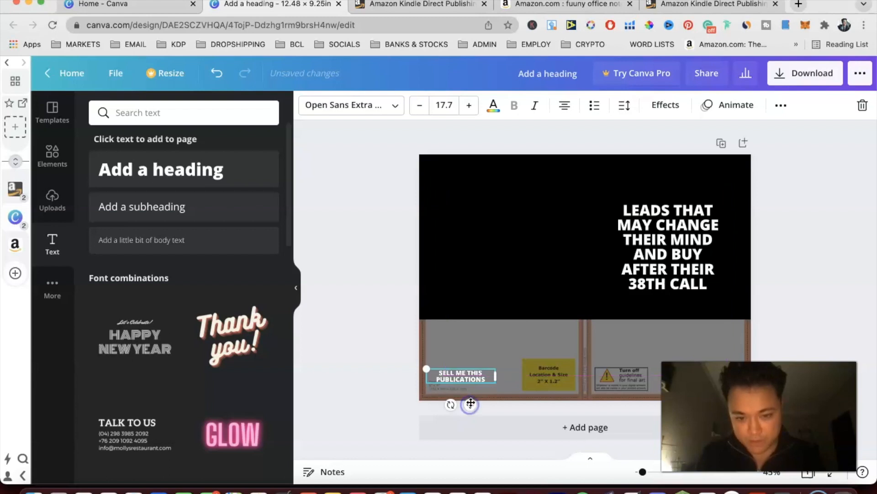
left_click_drag(494, 369, 481, 372)
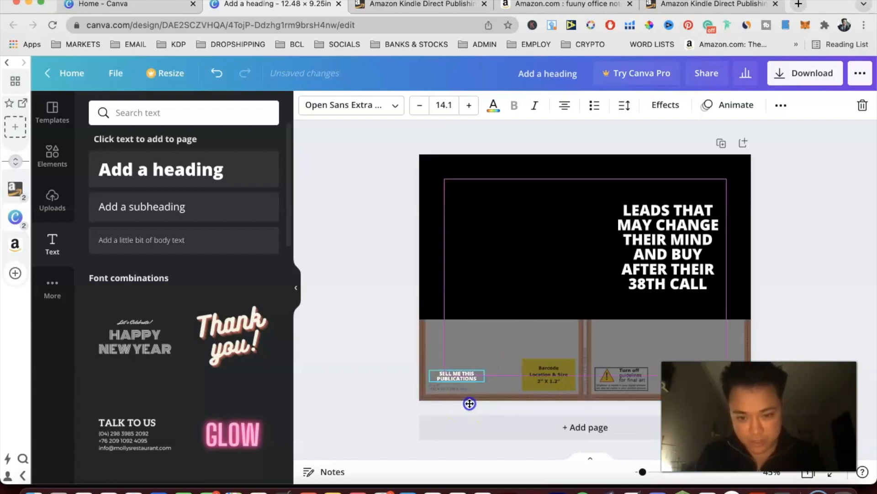
left_click(500, 314)
- Uncover the full template to check both texts against its margins, and delete the template from the cover
left_click(555, 358)
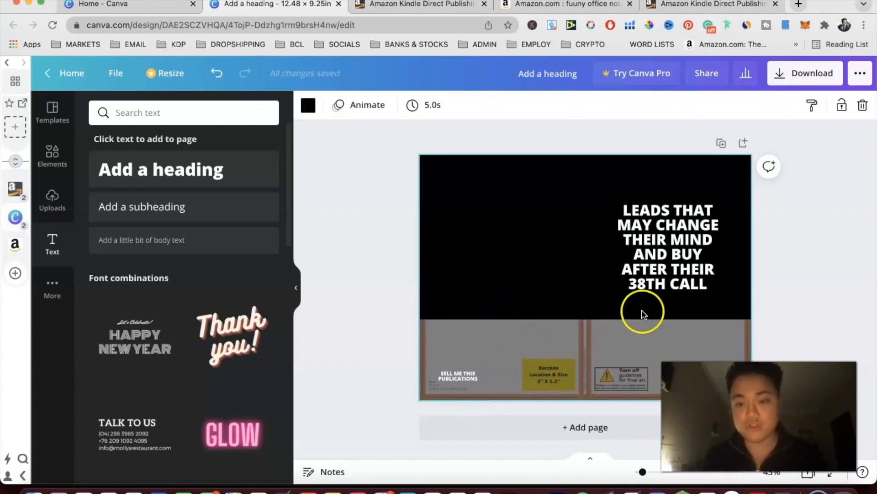
left_click(636, 323)
left_click_drag(591, 319, 590, 164)
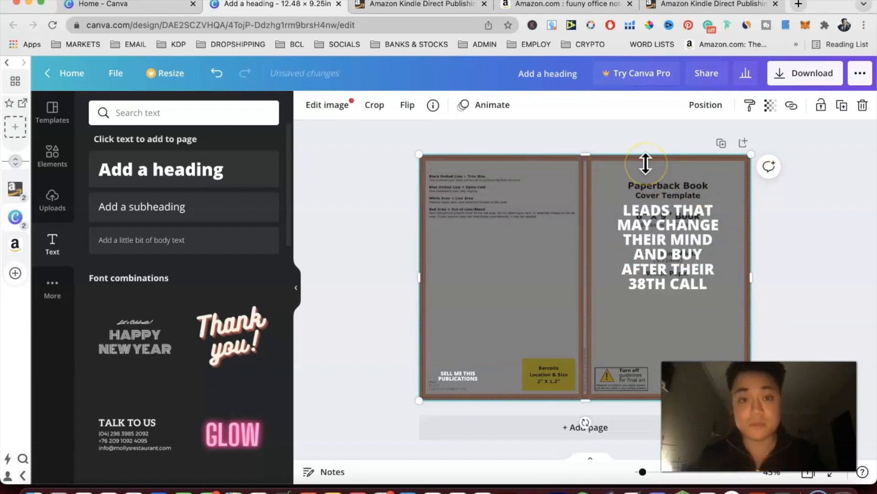
left_click_drag(637, 152, 624, 311)
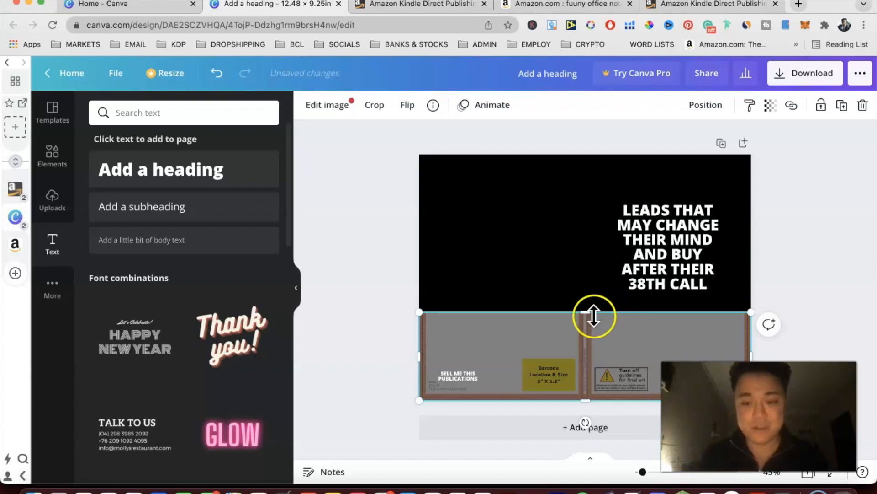
key("Delete")
left_click(525, 287)
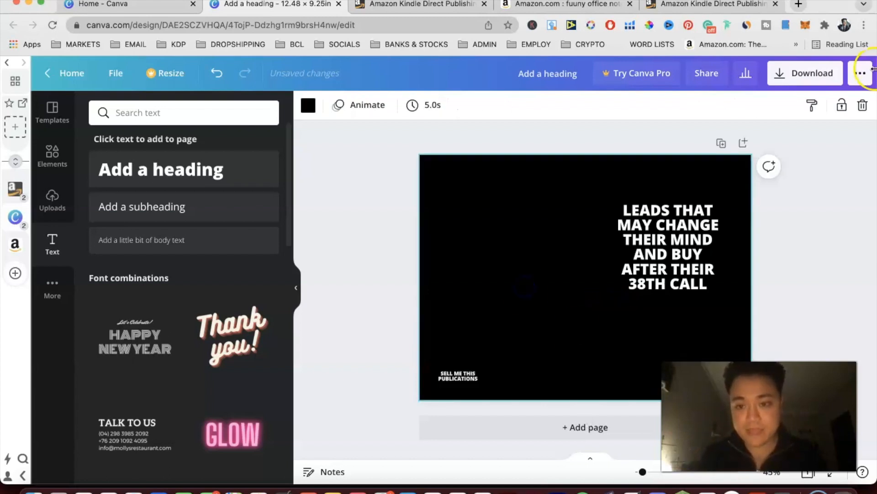
- Download the finished notebook cover from Canva with PDF Print as the file type
left_click(783, 73)
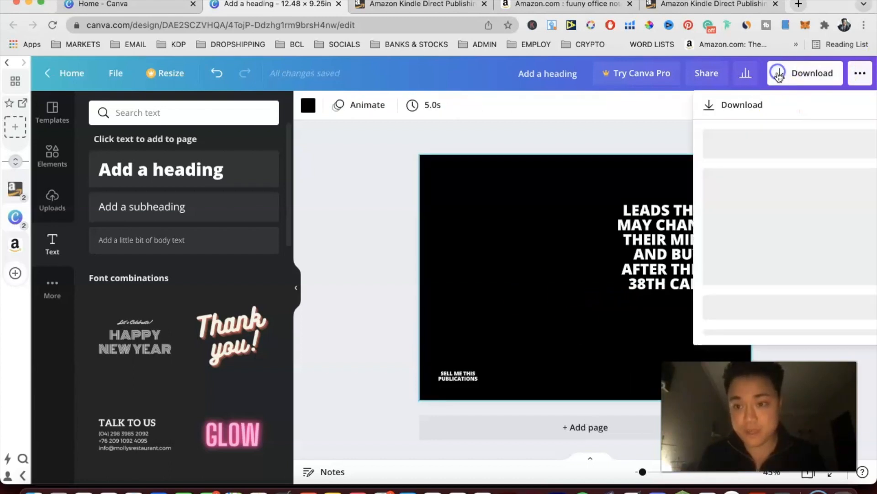
left_click(736, 155)
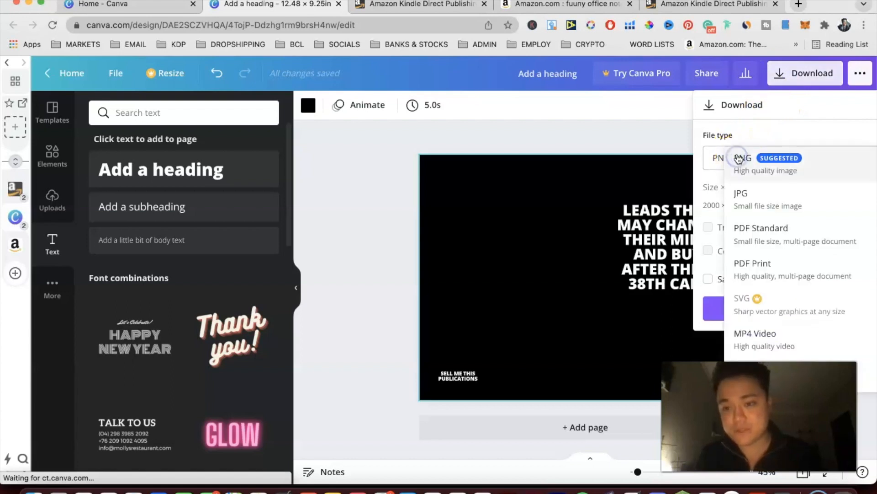
left_click(790, 266)
left_click(761, 239)
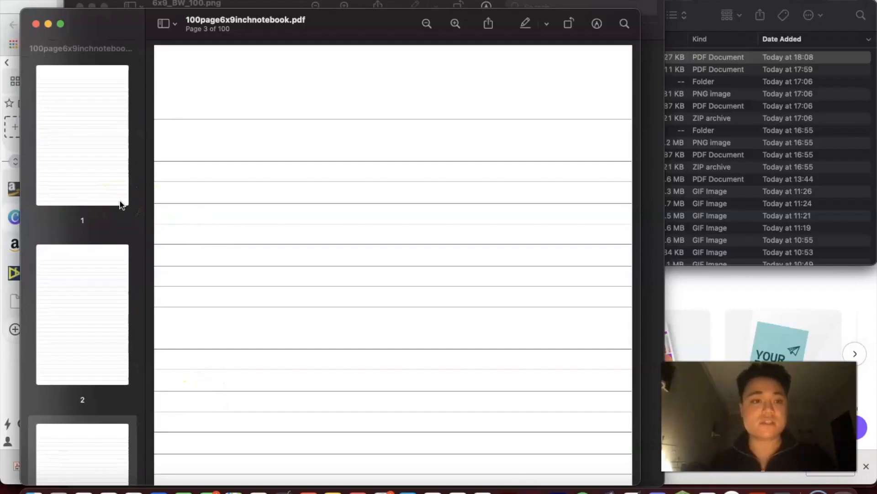
- Look through the first pages of 100page6x9inchnotebook.pdf and examine the ruled-line layout on page 2
left_click(111, 151)
scroll(104, 187, "down", 3)
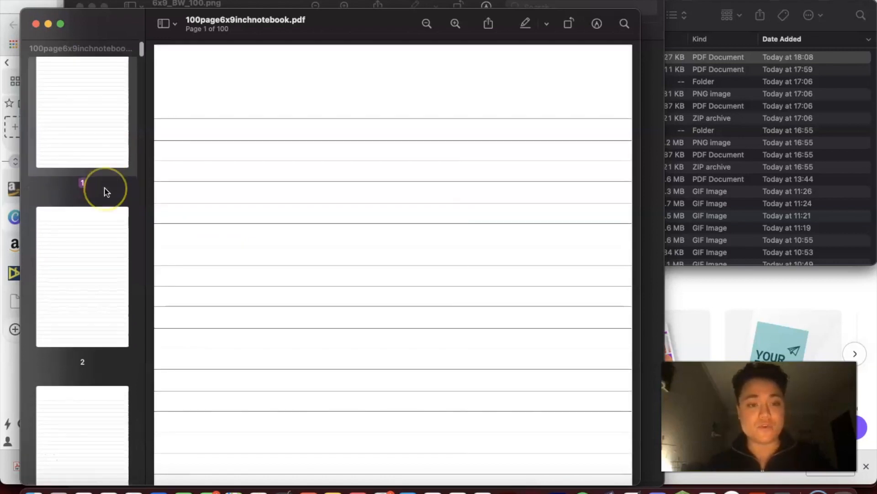
left_click(107, 195)
scroll(108, 197, "down", 8)
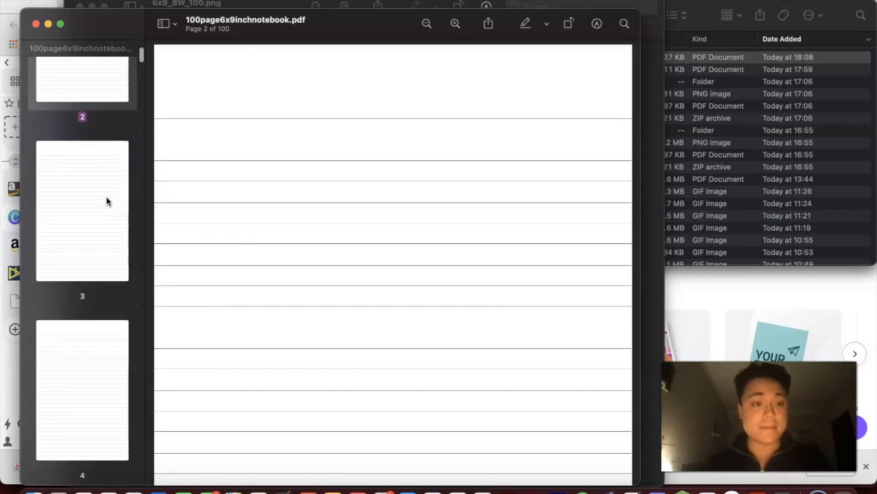
left_click(104, 160)
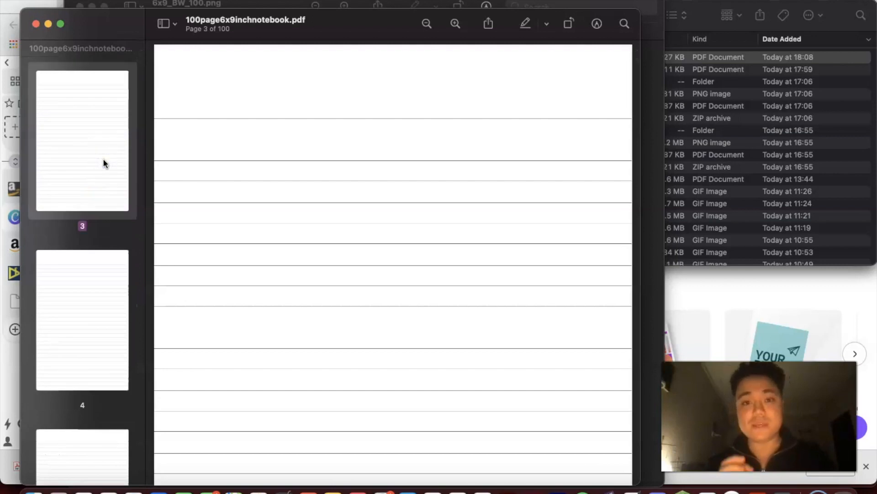
left_click(110, 253)
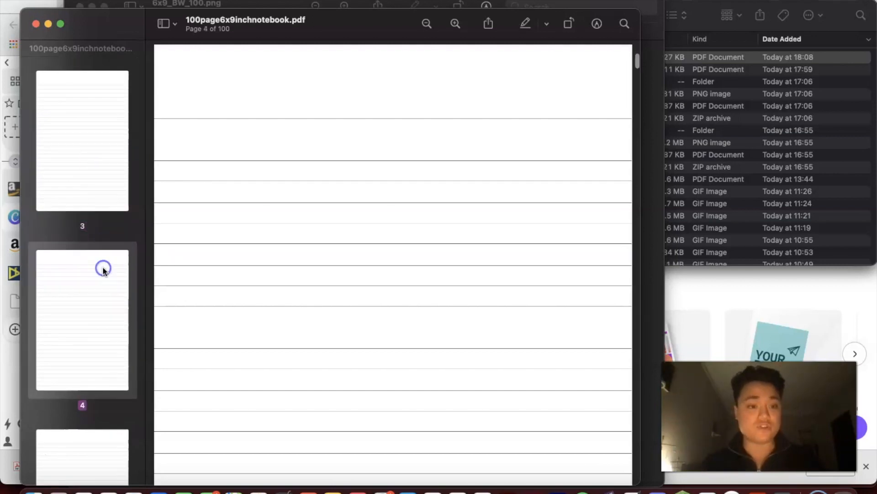
scroll(101, 270, "down", 7)
left_click(98, 272)
scroll(97, 273, "down", 15)
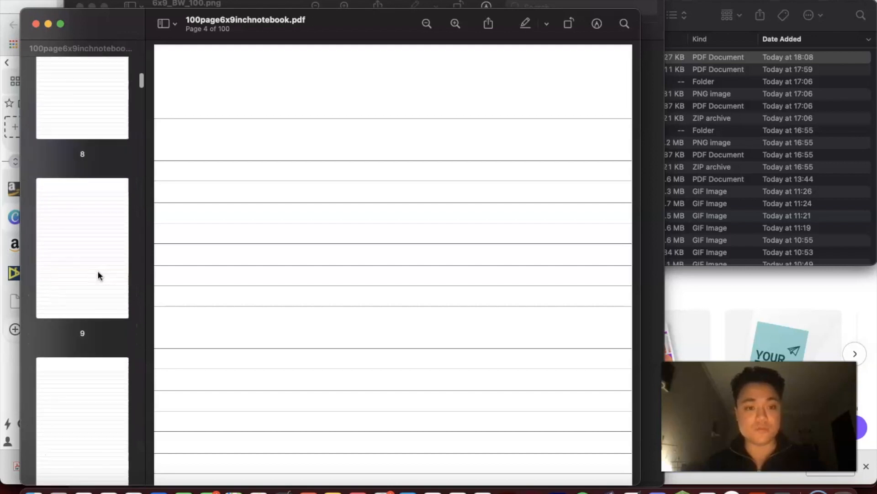
scroll(98, 270, "up", 18)
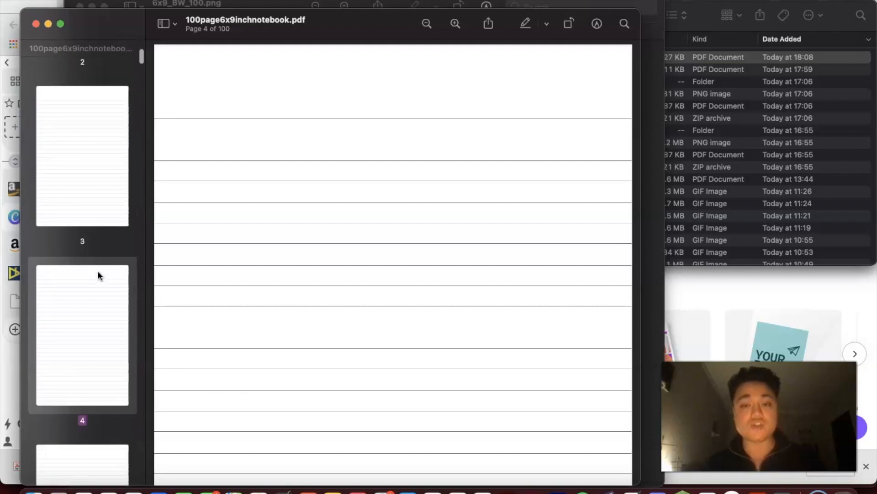
left_click(97, 274)
left_click(102, 348)
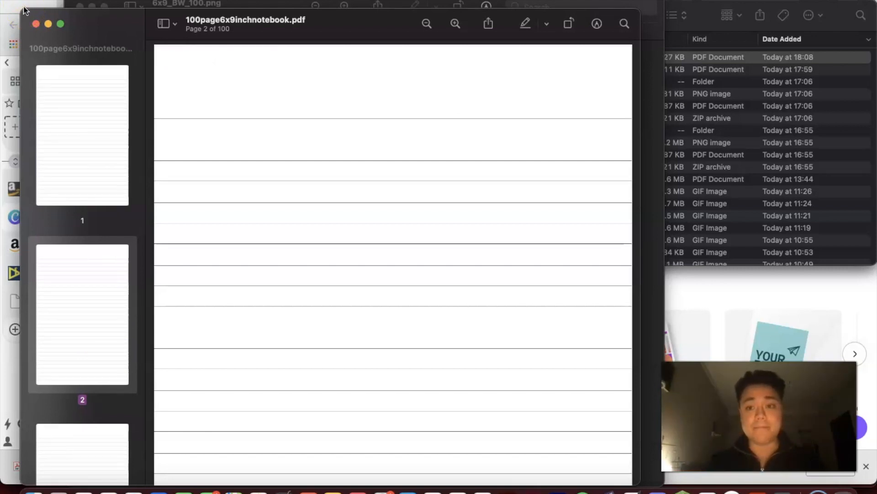
scroll(294, 197, "down", 5)
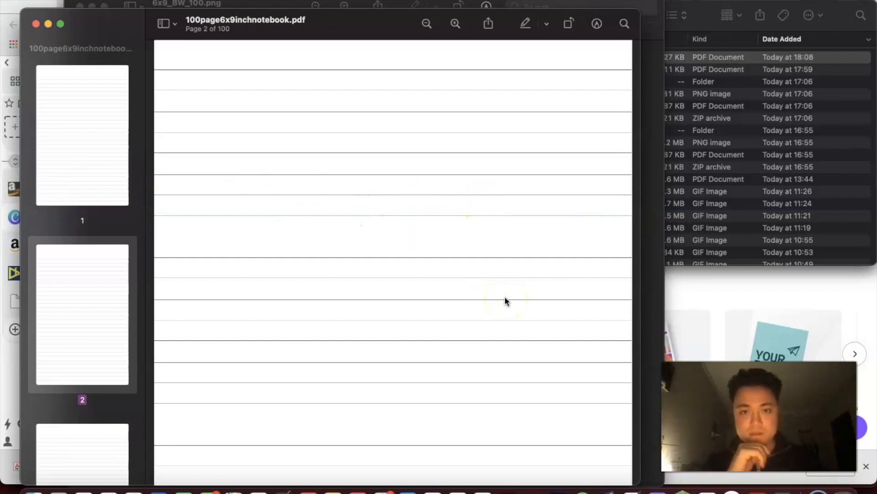
scroll(504, 301, "down", 5)
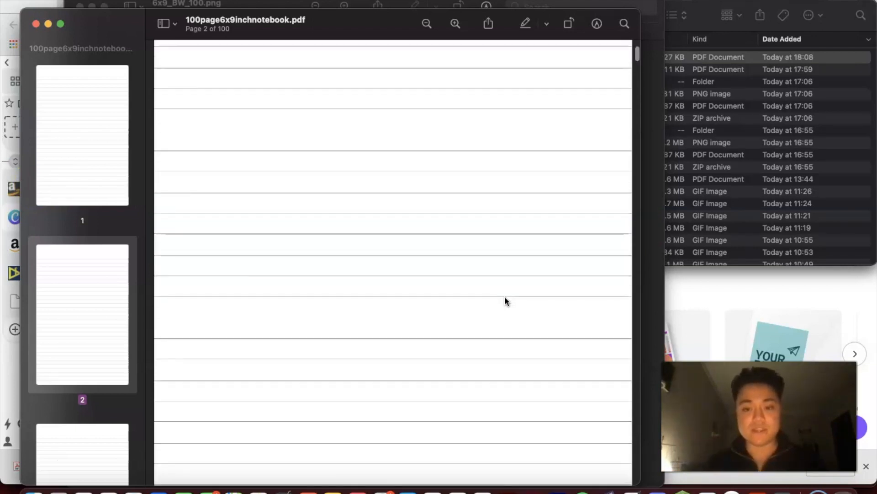
scroll(505, 297, "down", 3)
left_click(552, 322)
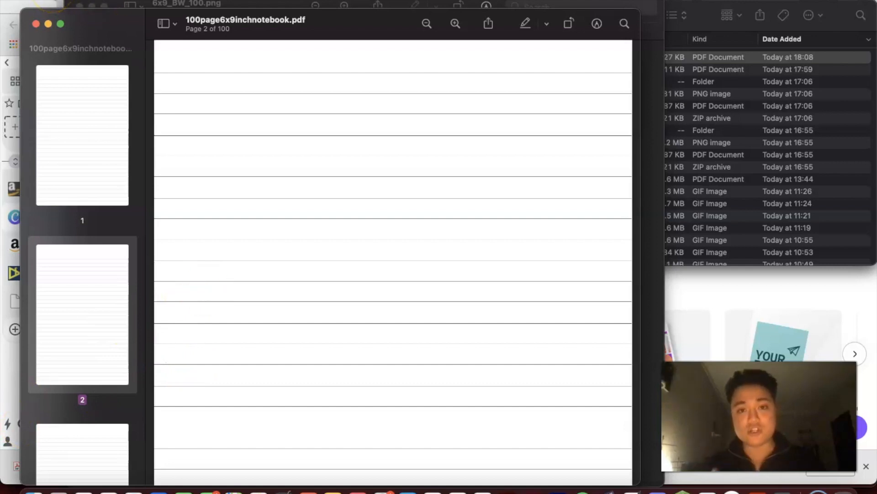
- Switch to the Kindle Direct Publishing bookshelf in the browser, start a new paperback, and go to its book title section
key("super+Tab")
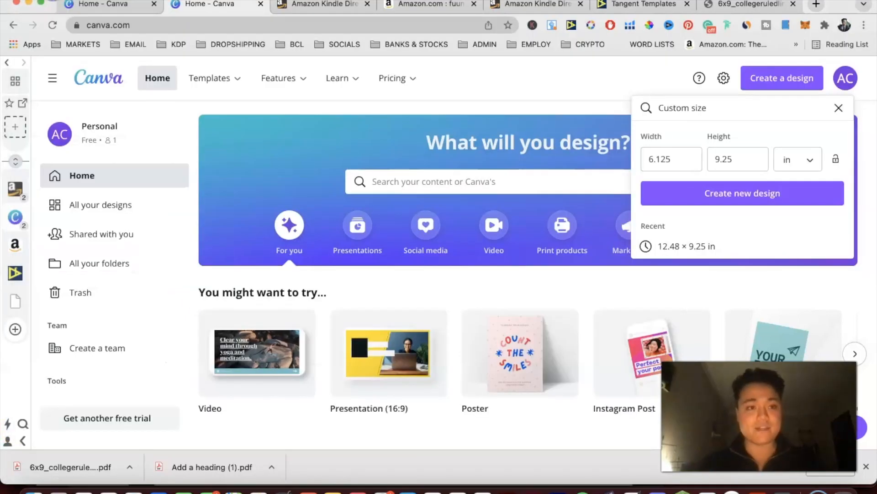
left_click(316, 5)
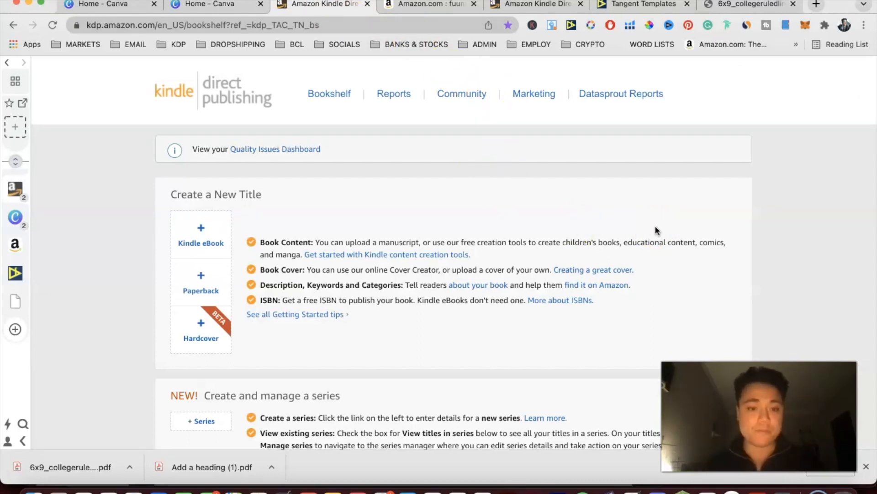
left_click(192, 296)
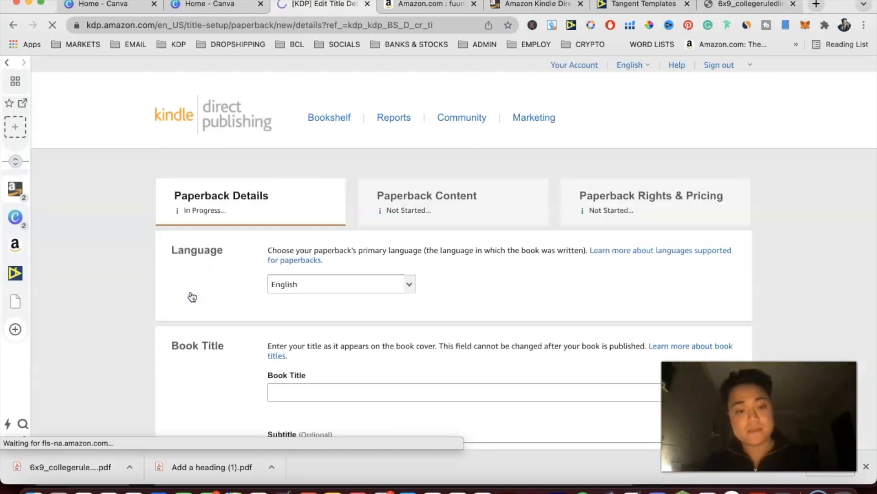
scroll(270, 303, "down", 1)
scroll(270, 304, "down", 10)
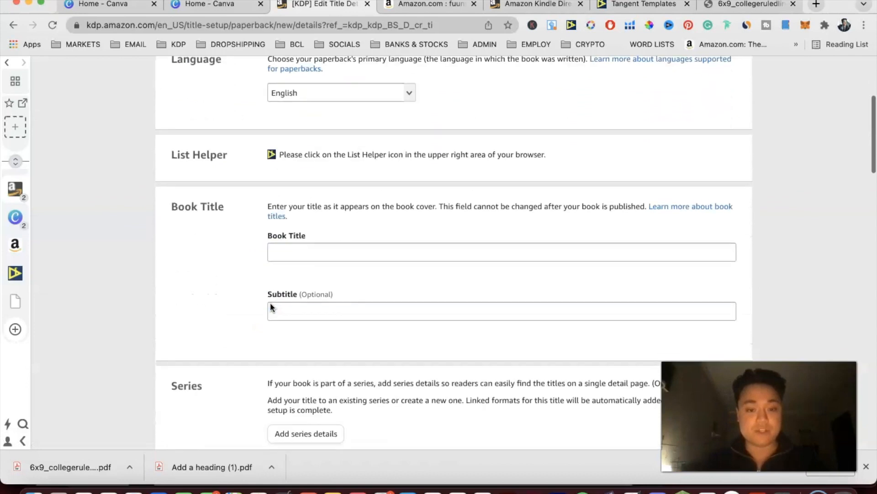
scroll(270, 303, "up", 6)
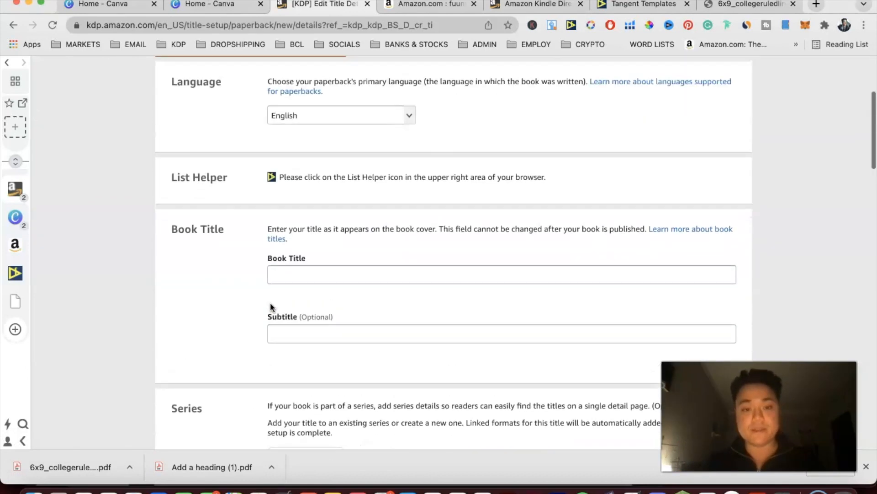
- Open the cover design in Canva again and turn off uppercase for the front-cover heading
left_click(351, 278)
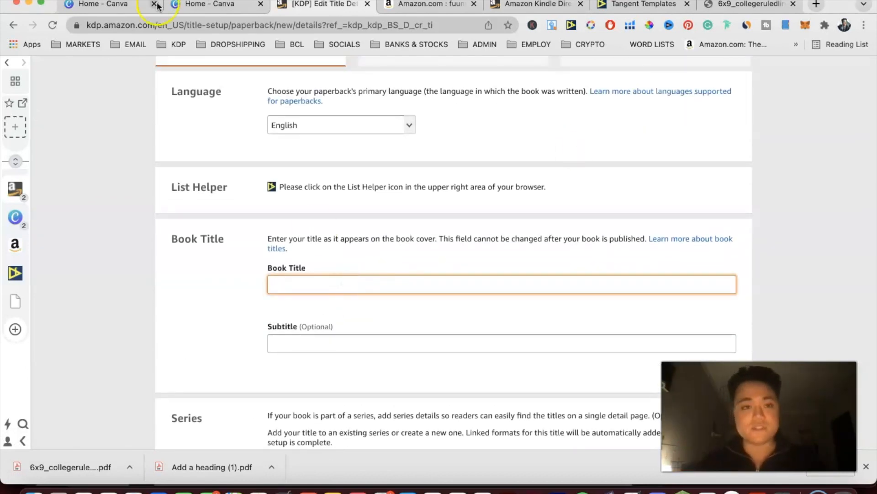
left_click(191, 4)
mouse_move(279, 78)
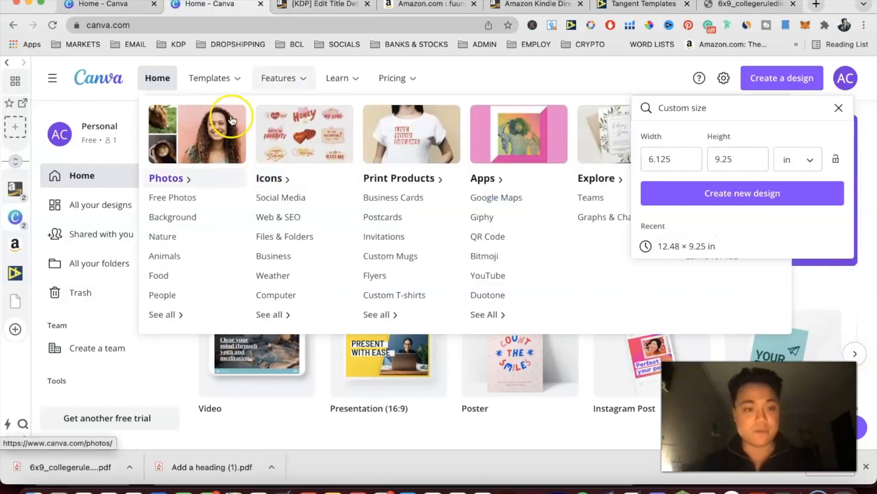
left_click(329, 12)
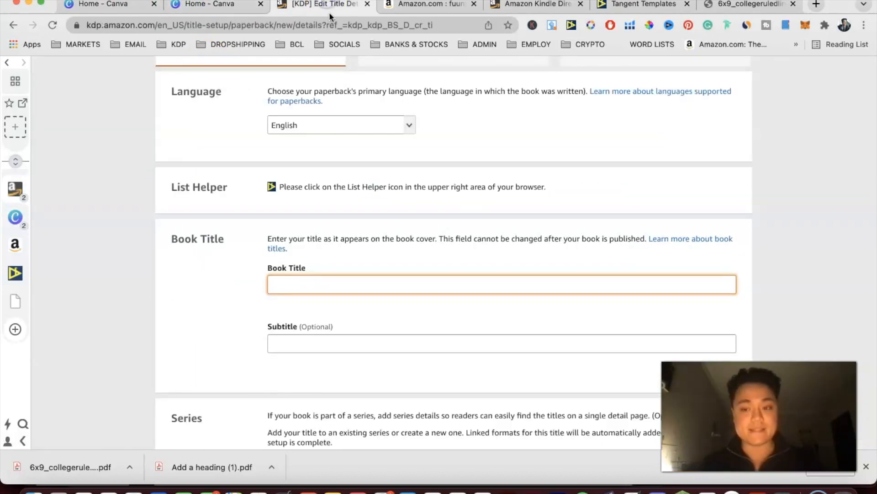
left_click(241, 6)
left_click(638, 227)
left_click(639, 225)
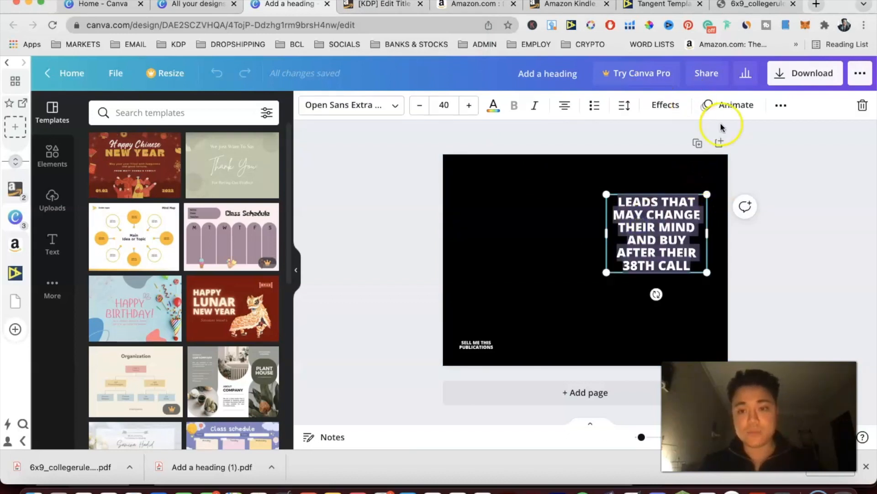
left_click(781, 105)
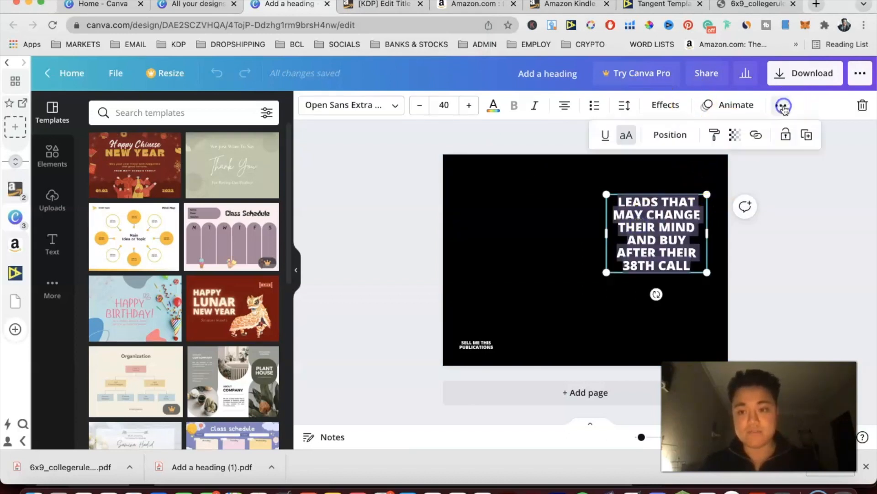
left_click(627, 134)
left_click(628, 250)
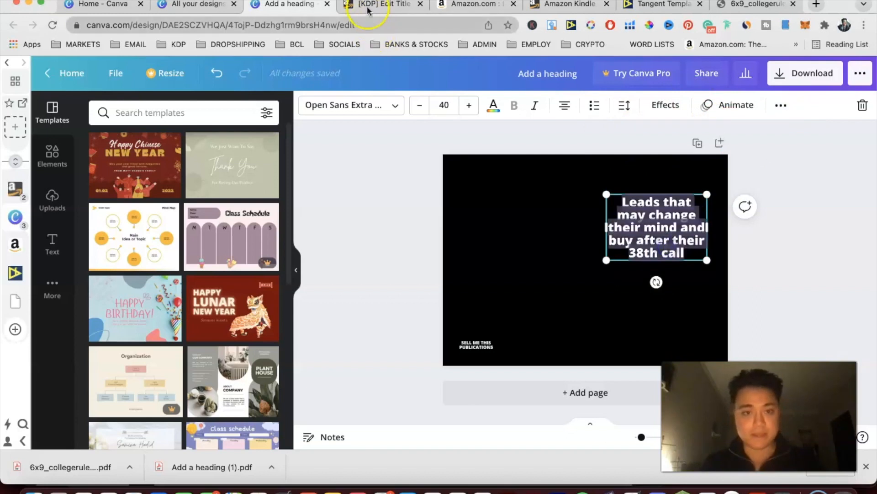
- Set the paperback's book title on KDP to "Leads that may change their mind and buy after their 38th call."
left_click(368, 7)
left_click(335, 282)
type("Leads that may change their mind and buy after their 38th call")
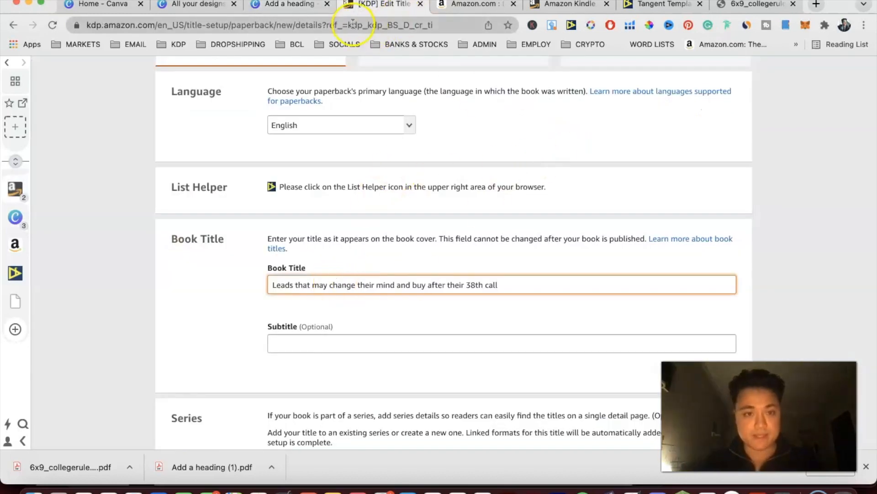
left_click(291, 4)
left_click(382, 6)
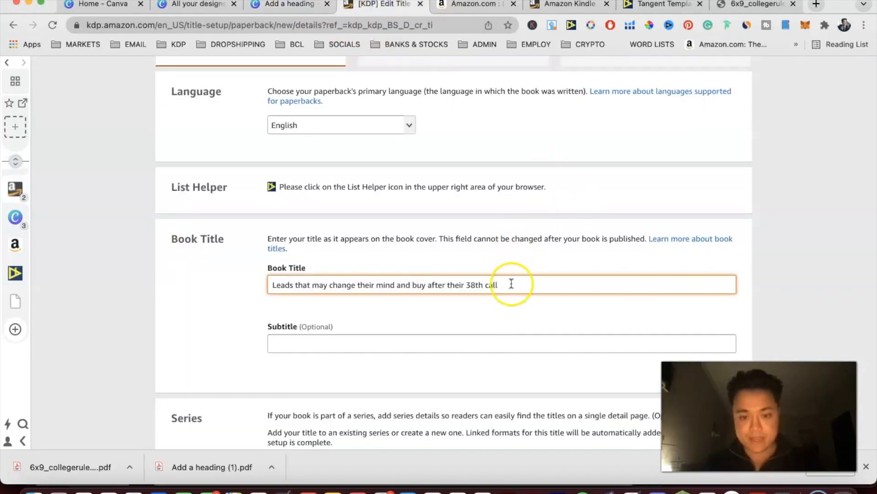
left_click(319, 338)
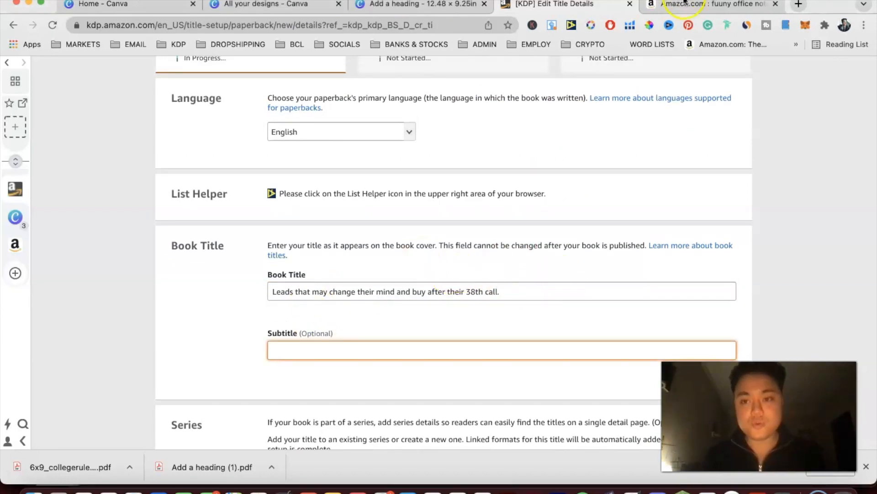
- Switch to the Amazon office notebook results and open the "You Don't Have to Be Crazy to Work Here" listing
left_click(684, 4)
scroll(380, 350, "down", 2)
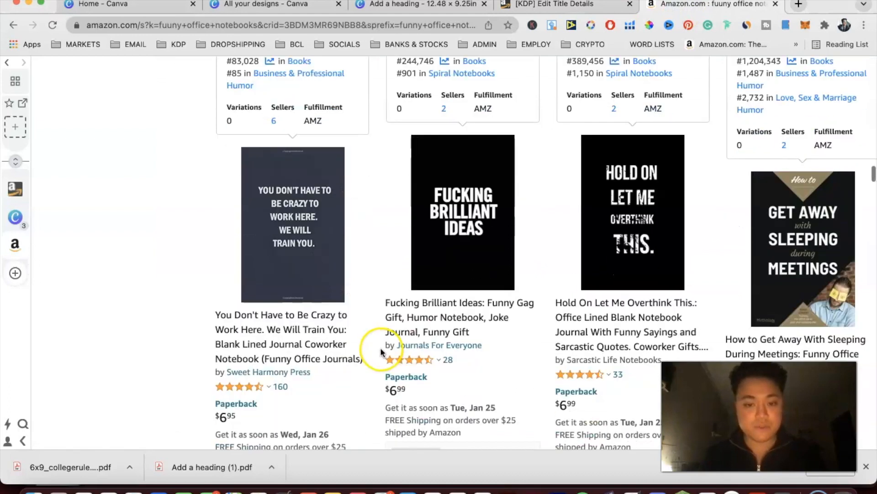
left_click(300, 341)
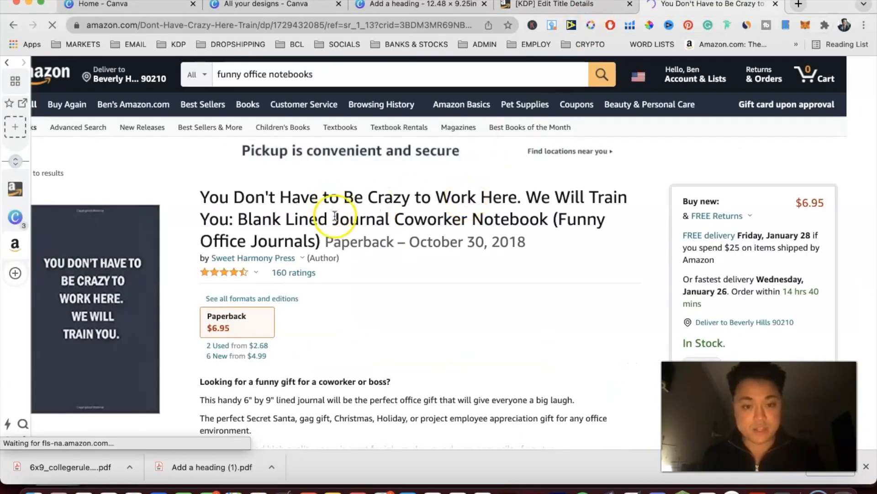
- Examine how the listing's title separates the cover phrase from the descriptive subtitle keywords "Blank Lined Journal Coworker Notebook"
left_click_drag(203, 198, 258, 212)
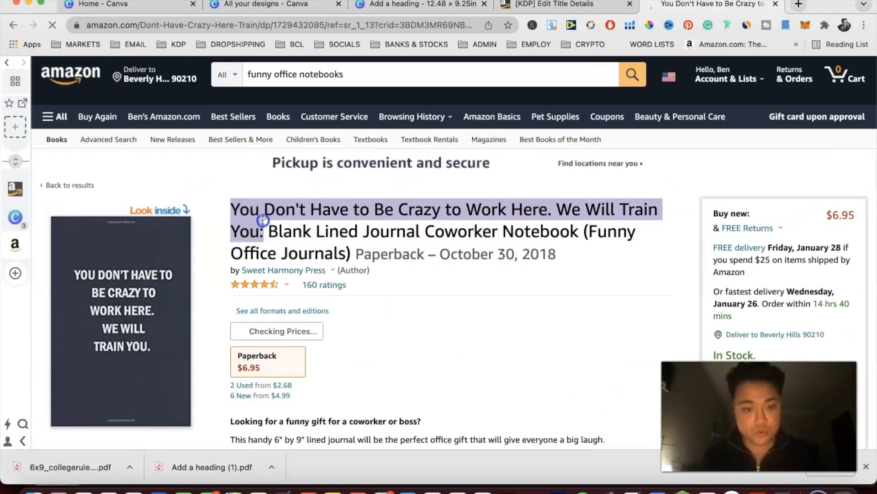
left_click_drag(268, 231, 579, 233)
left_click_drag(258, 233, 234, 214)
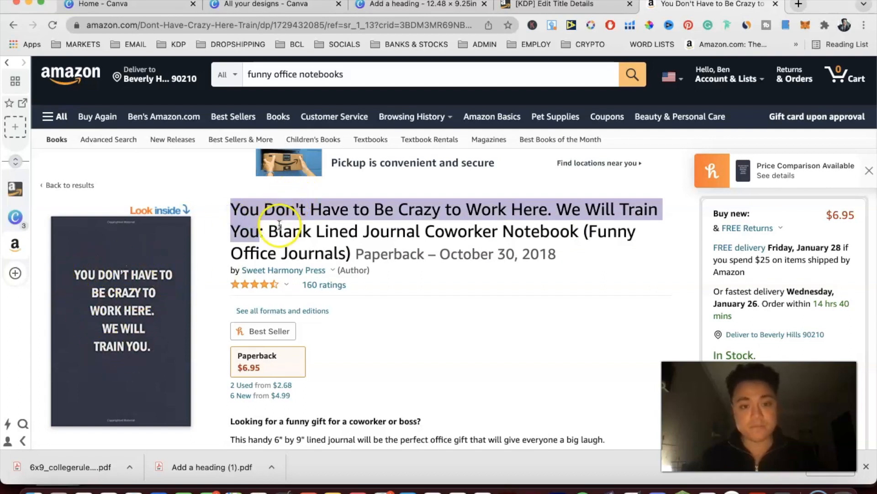
left_click(264, 230)
left_click_drag(282, 231, 546, 233)
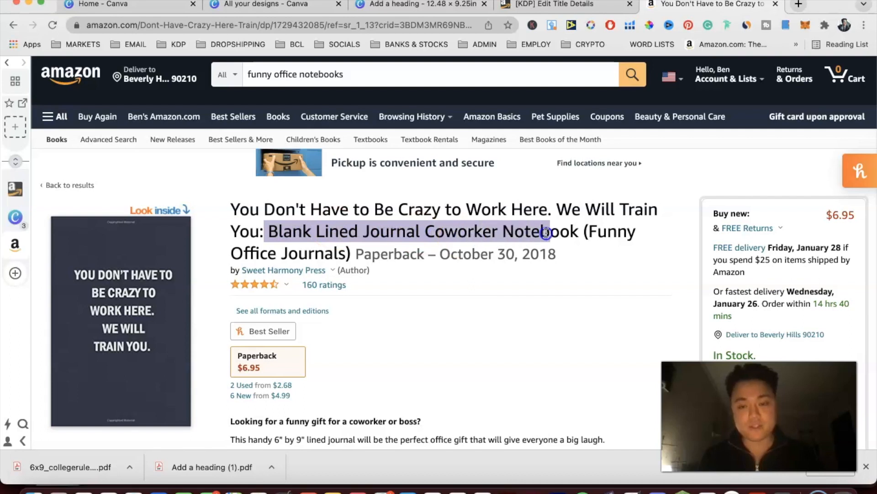
left_click(514, 228)
double_click(530, 231)
left_click(546, 227)
double_click(547, 227)
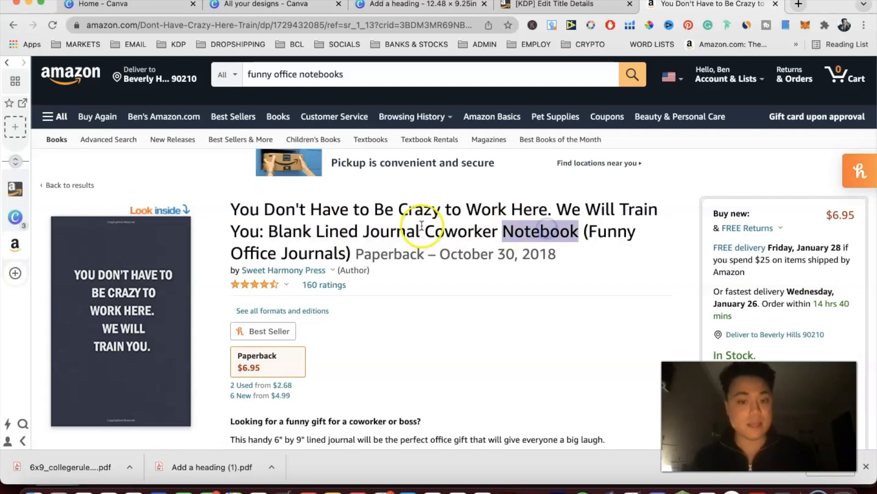
left_click(422, 227)
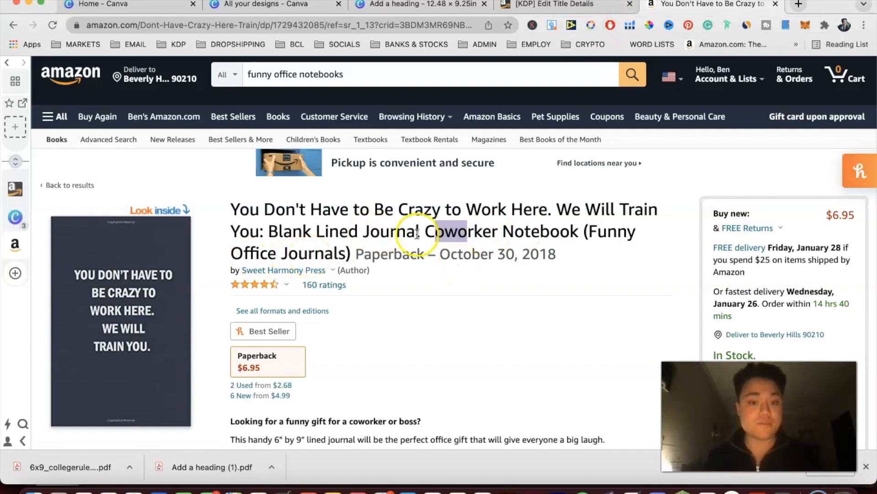
mouse_move(256, 330)
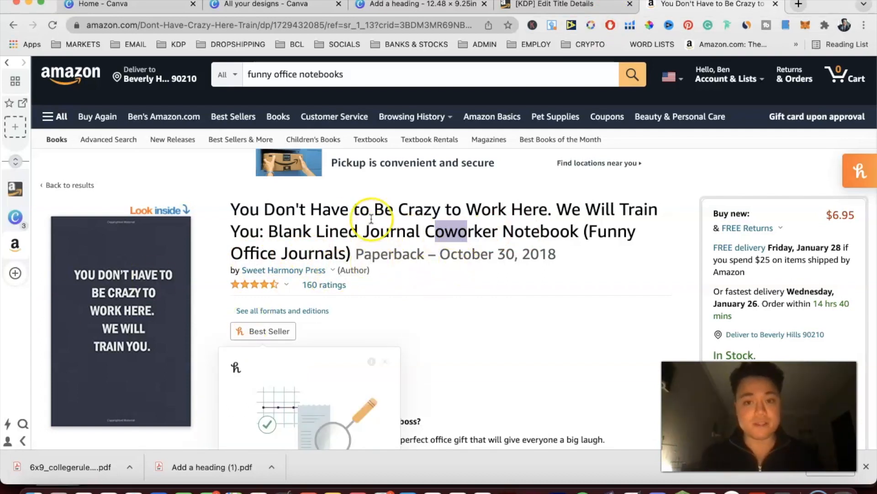
- Return to the KDP paperback details and set the subtitle to "Funny novelty notebook for salespeople."
left_click(544, 5)
scroll(382, 324, "down", 2)
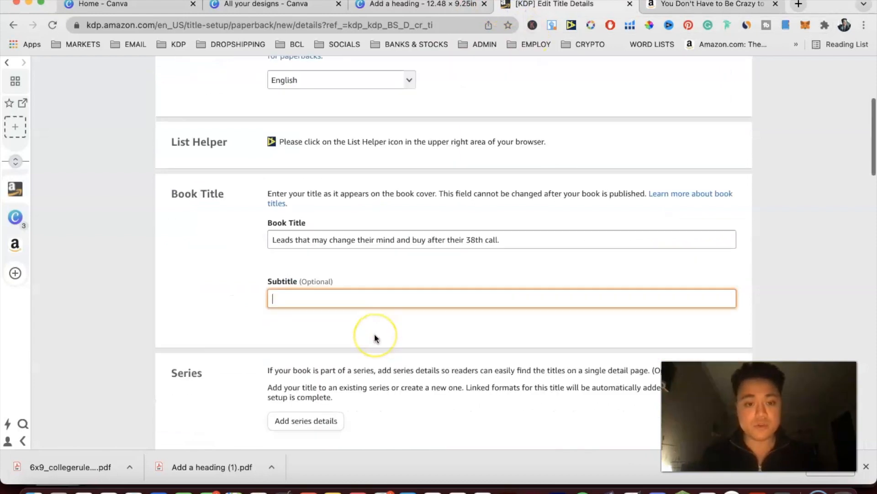
left_click(436, 239)
double_click(298, 223)
double_click(288, 281)
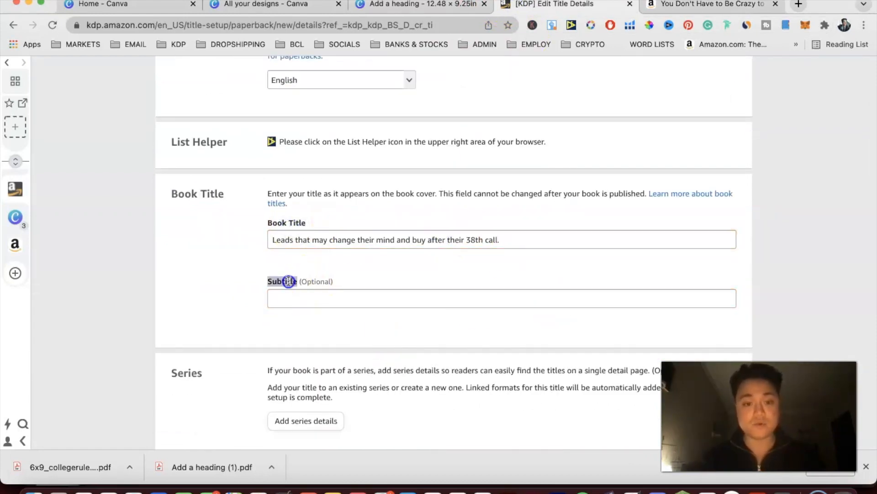
left_click(314, 306)
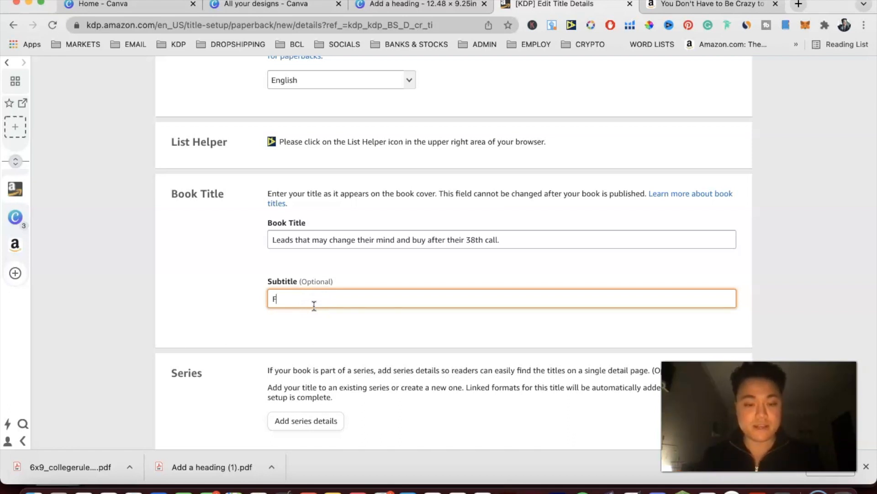
type("Funny")
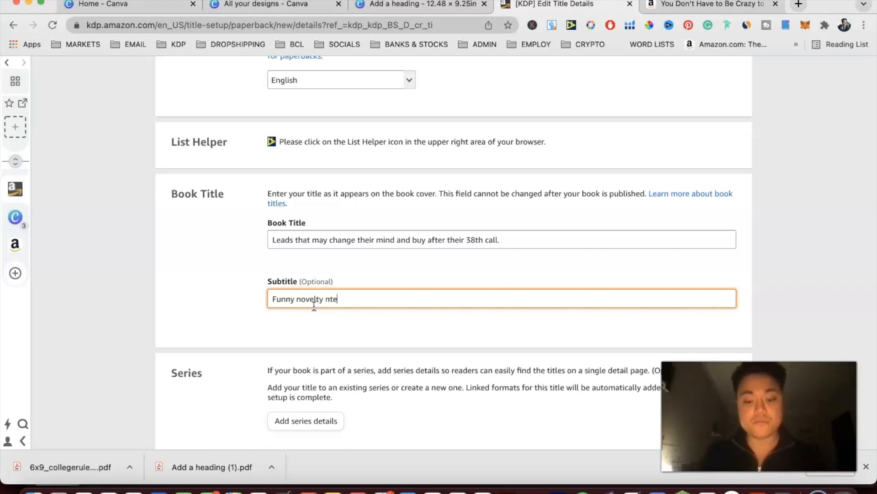
type("novelty notebook for salespeople")
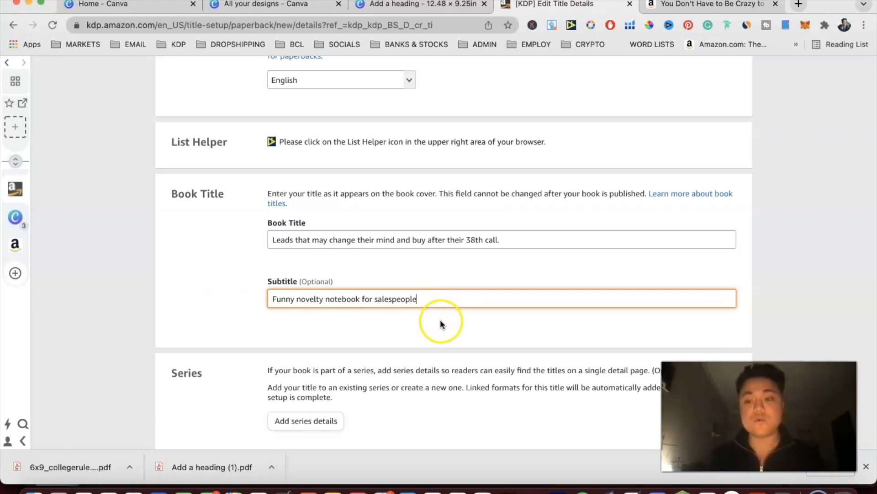
left_click(329, 300)
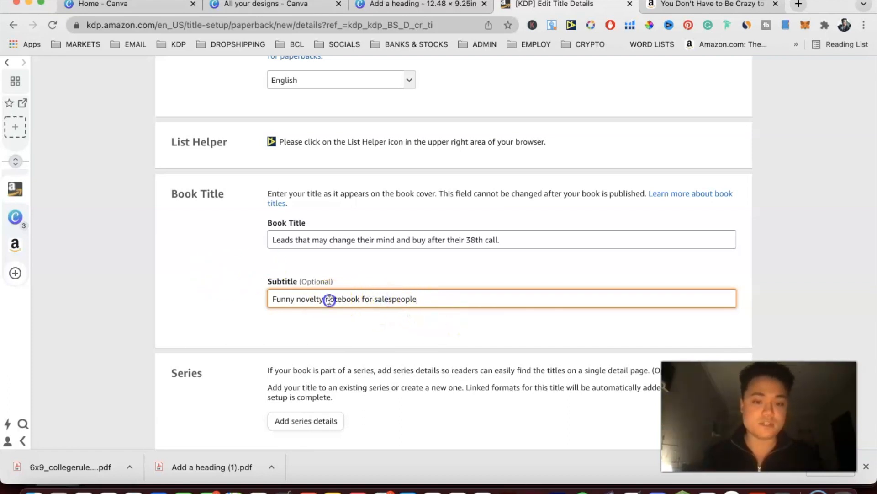
double_click(283, 299)
left_click(425, 300)
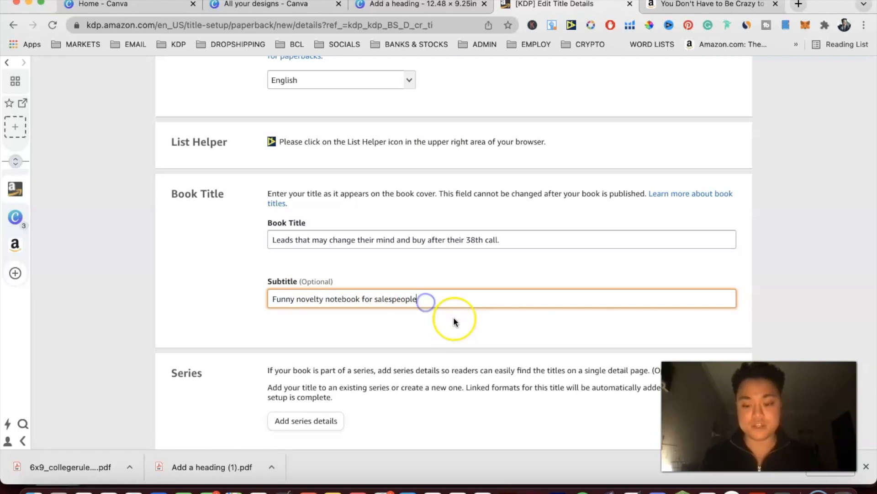
type(".")
left_click(444, 297)
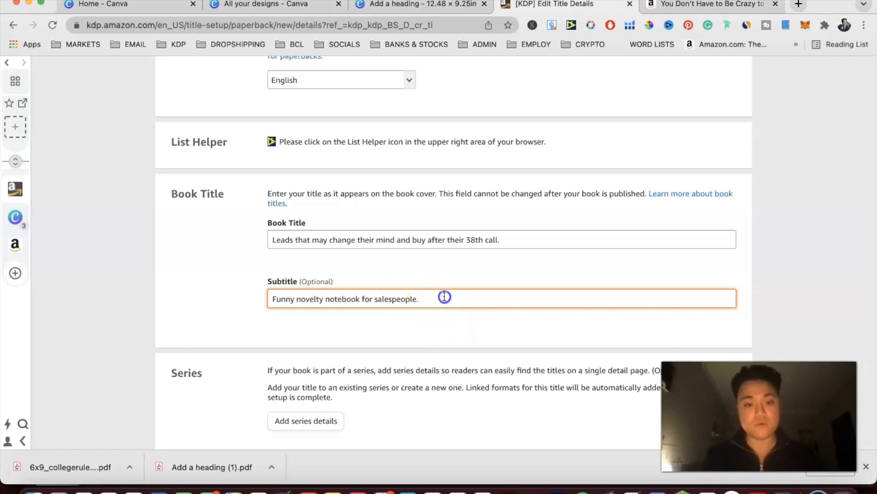
triple_click(445, 296)
scroll(460, 326, "down", 3)
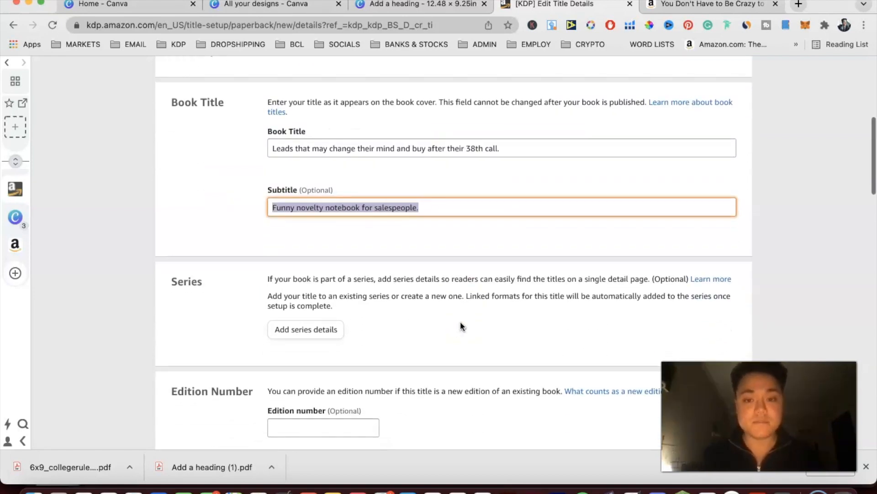
scroll(460, 326, "up", 2)
left_click(437, 302)
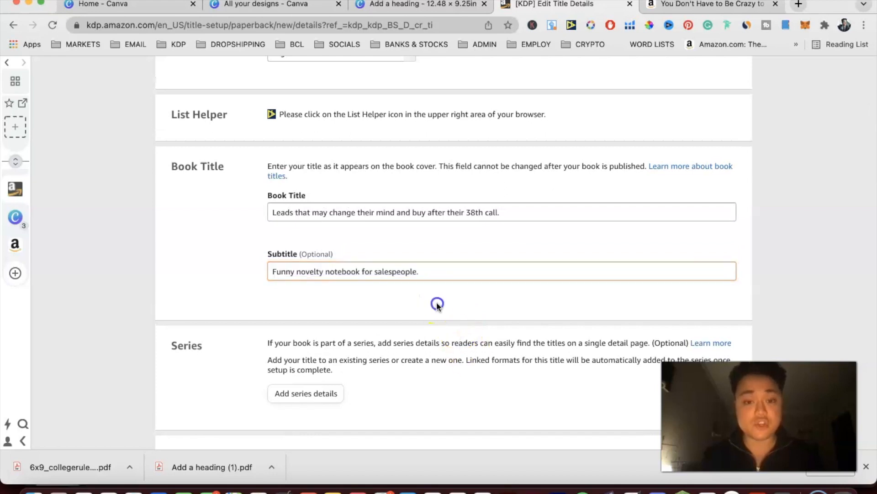
left_click(445, 275)
triple_click(445, 275)
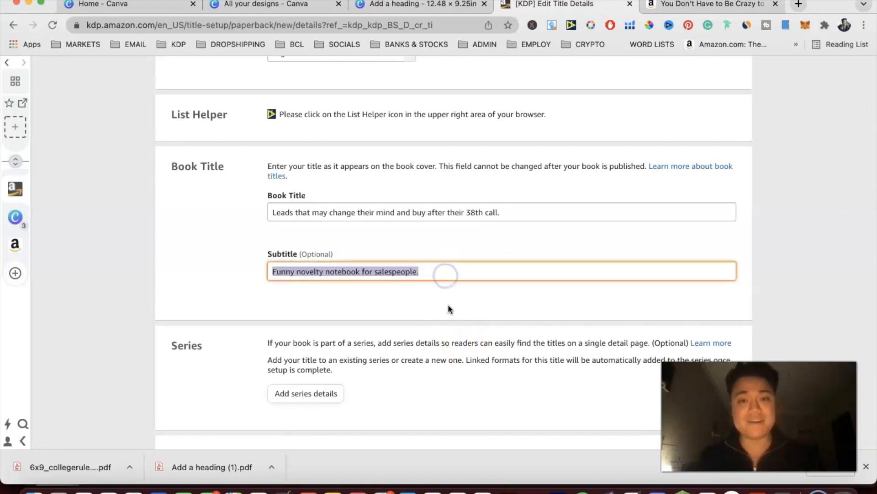
scroll(447, 308, "down", 1)
scroll(378, 277, "down", 4)
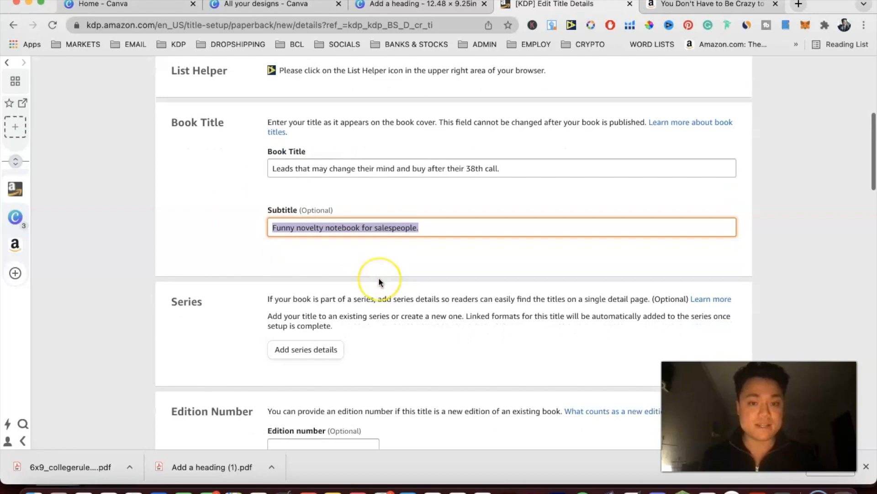
scroll(379, 277, "up", 1)
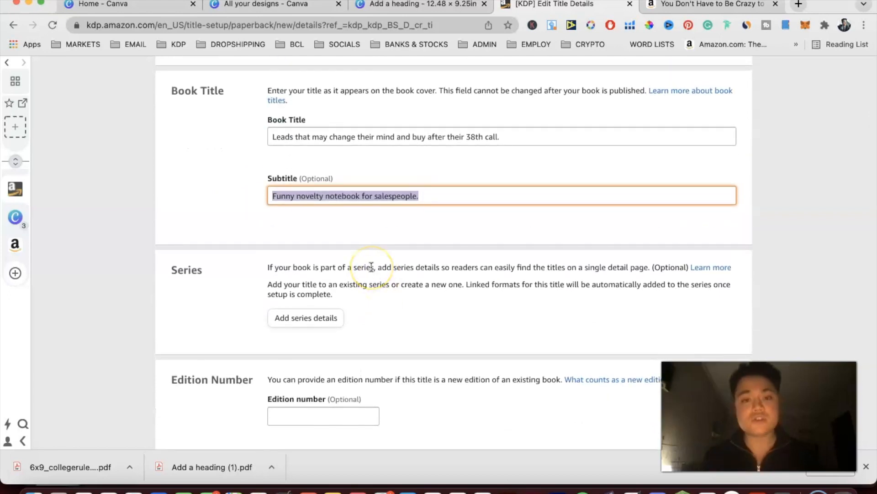
- Switch to the cover design in Canva and check the publisher name at the foot of the back cover for the author field
scroll(372, 267, "down", 5)
scroll(371, 267, "down", 6)
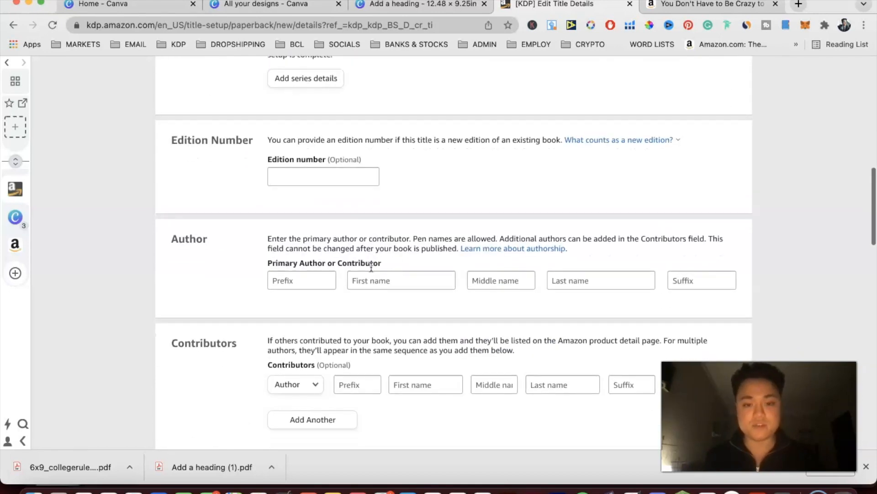
left_click(382, 230)
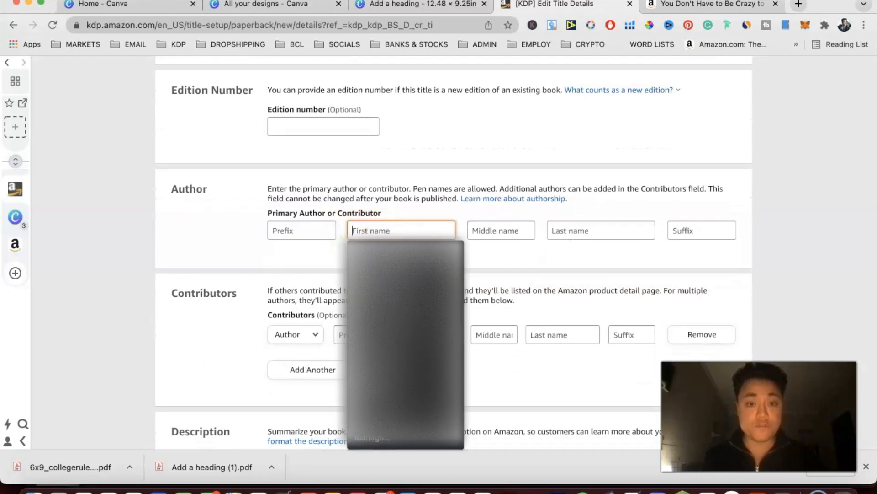
left_click(402, 4)
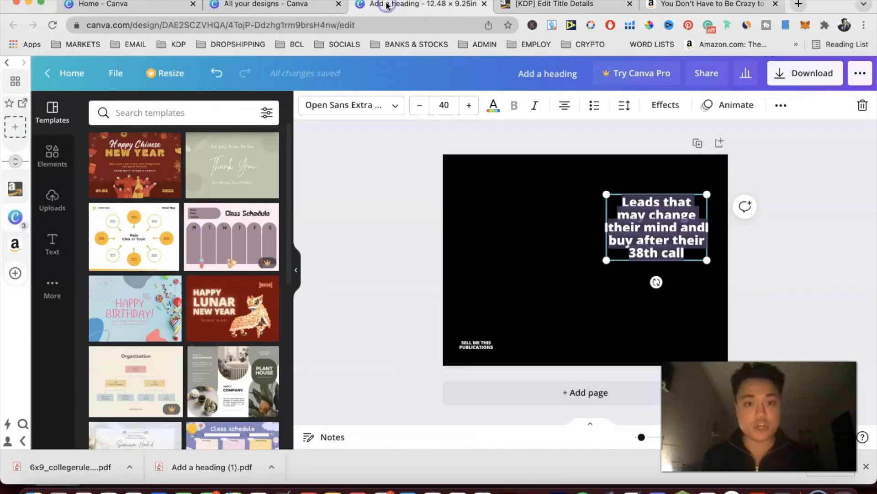
left_click(477, 348)
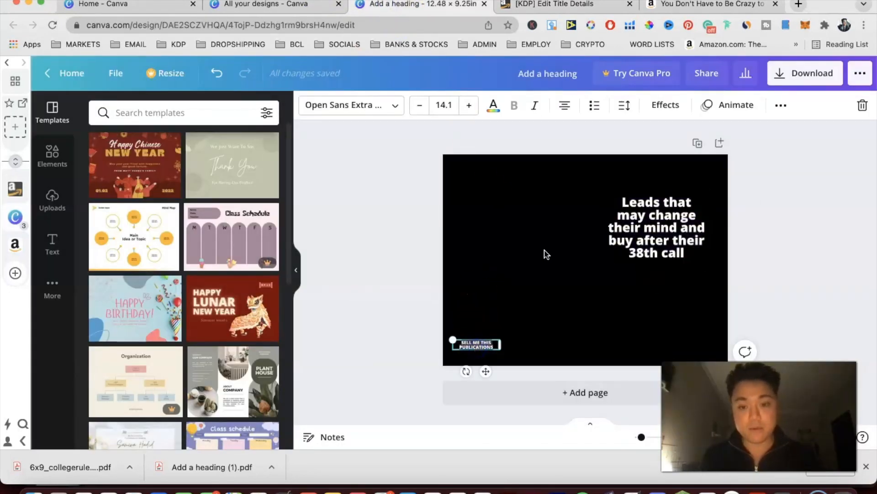
- Back on KDP, enter the primary author with first name "Sell Me This" and last name "Publications"
left_click(524, 5)
left_click(425, 231)
type("sell me this publications")
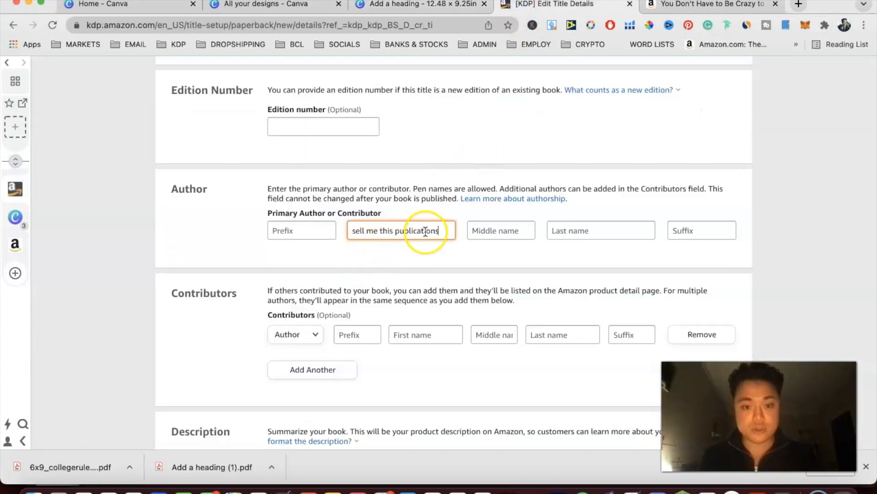
left_click_drag(447, 230, 344, 230)
type("Sell Me This")
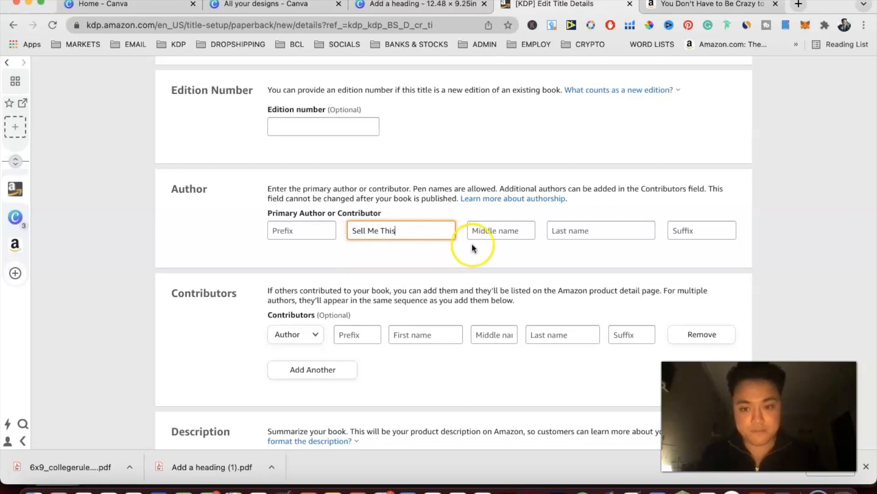
left_click(566, 230)
type("Public")
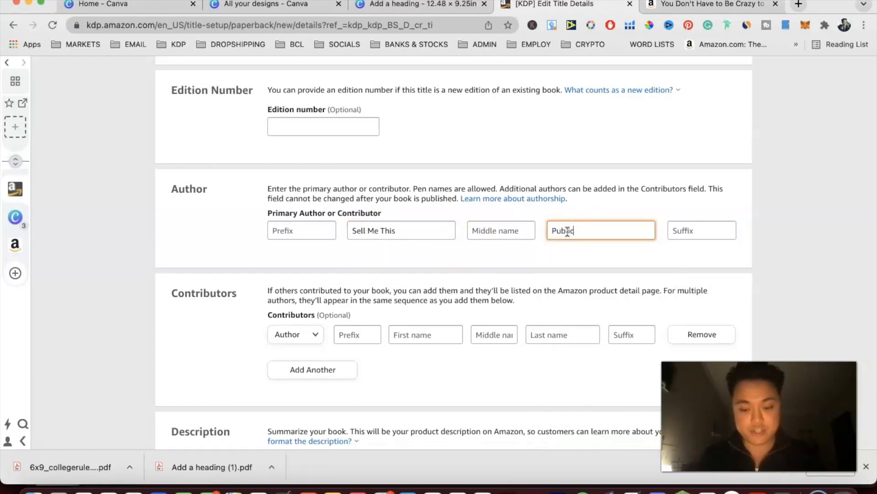
type("ations")
left_click(621, 248)
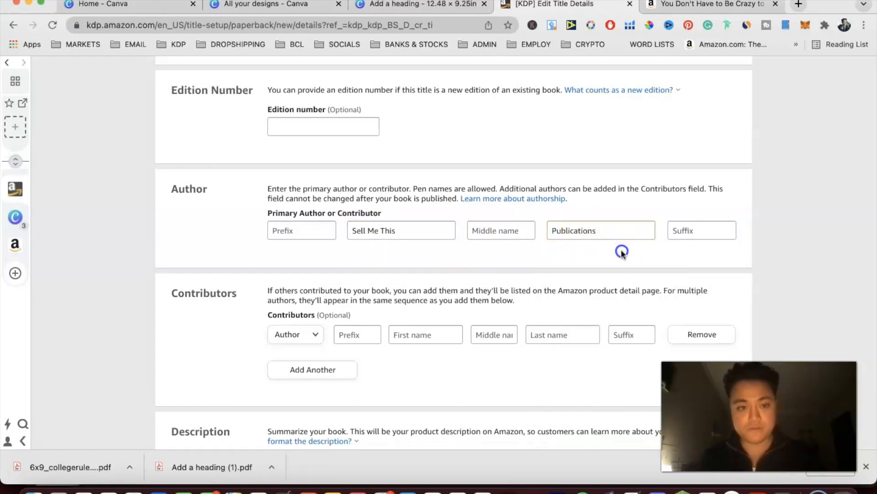
- Open the empty book description for editing
scroll(473, 281, "up", 3)
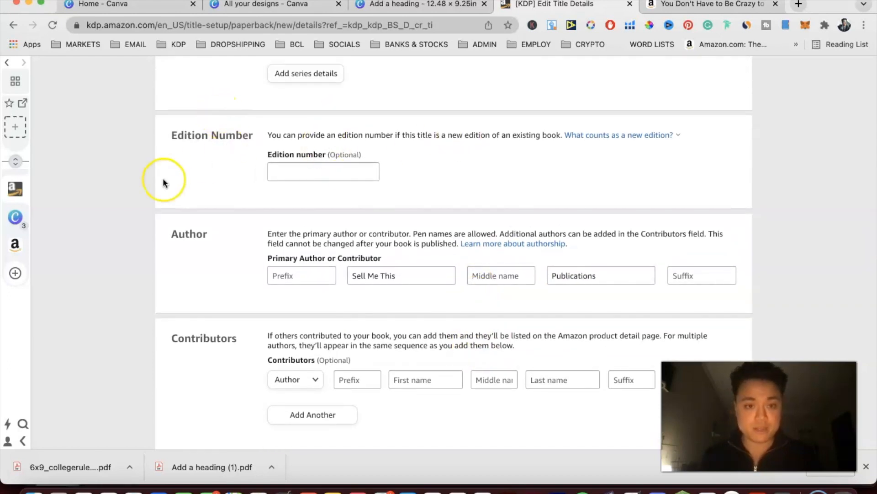
scroll(290, 147, "up", 4)
scroll(407, 260, "down", 9)
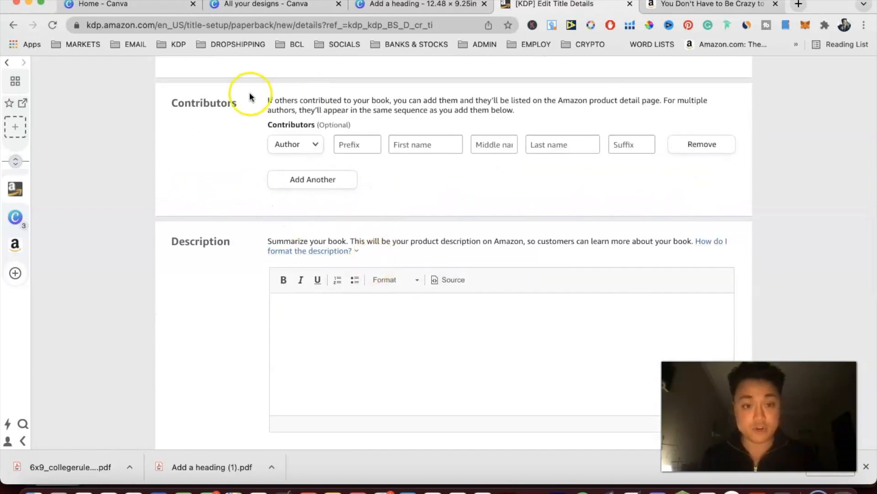
scroll(411, 242, "down", 1)
left_click(380, 293)
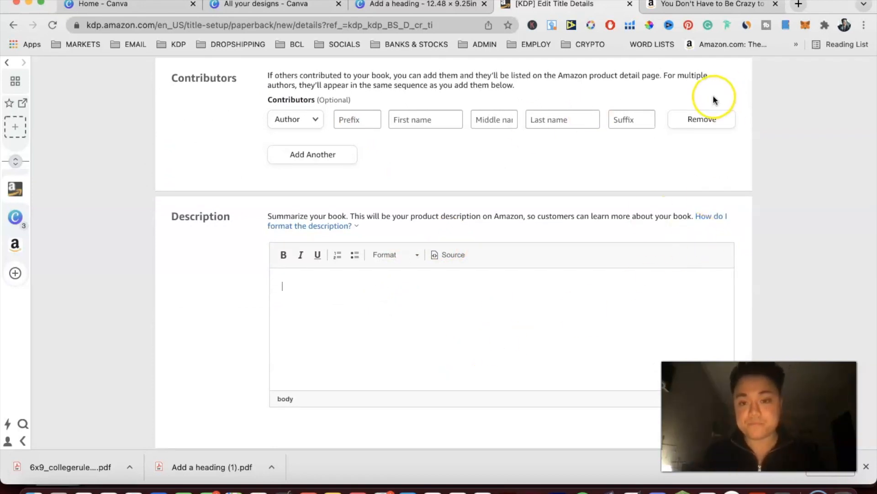
- Switch to the "You Don't Have to Be Crazy to Work Here" listing on Amazon and expand its full description
left_click(681, 5)
scroll(482, 308, "down", 5)
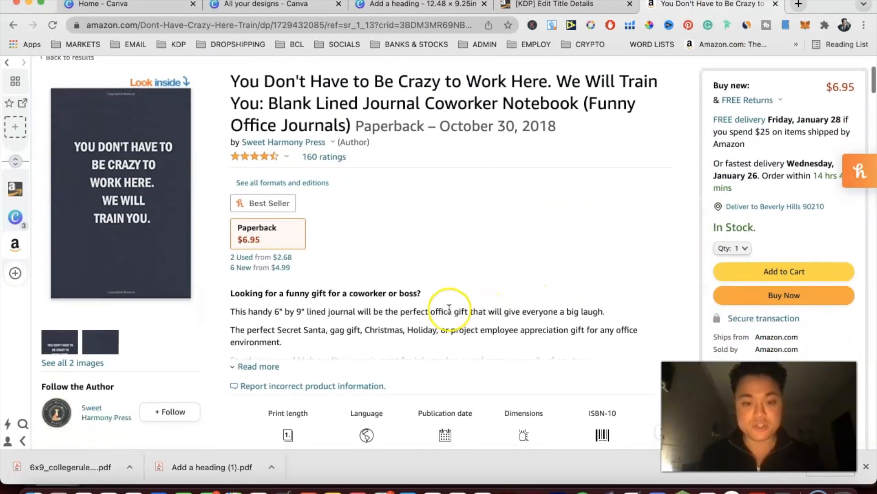
left_click(256, 364)
scroll(476, 304, "down", 2)
left_click_drag(586, 288, 519, 265)
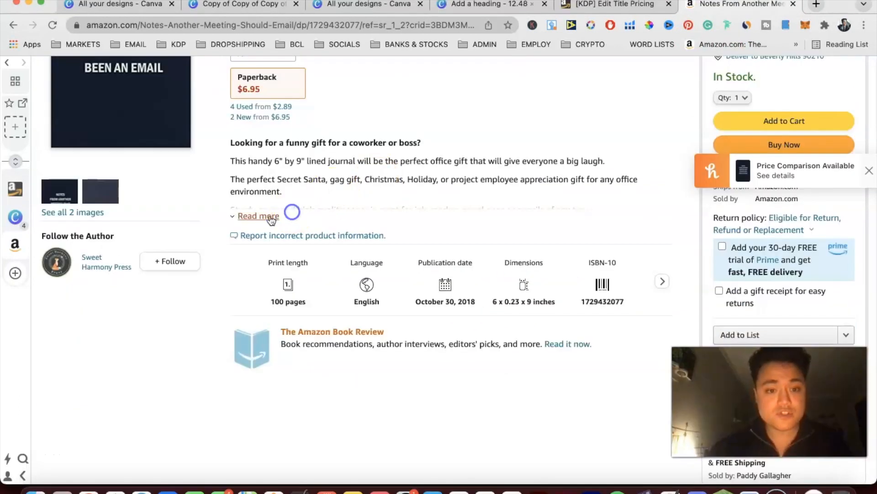
- Examine the full description of the "Notes From Another Meeting That Should Have Been an Email" listing, from its opening question to the feature lines
left_click(270, 218)
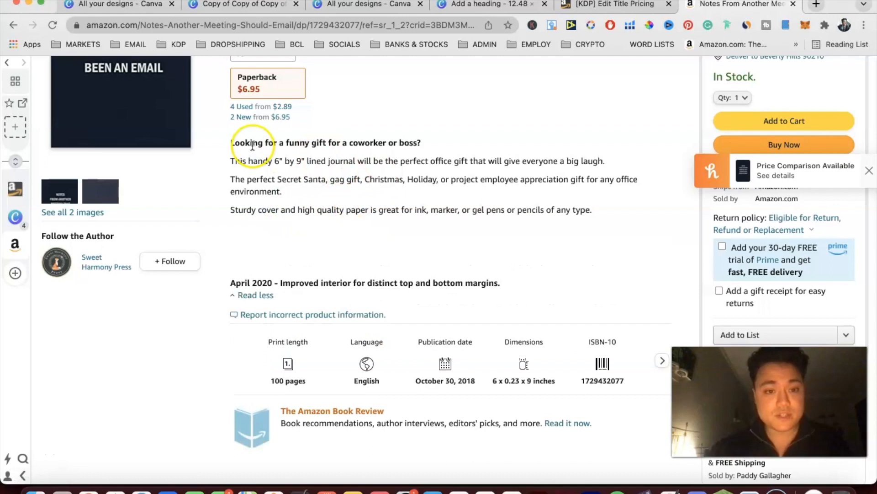
left_click_drag(230, 142, 401, 151)
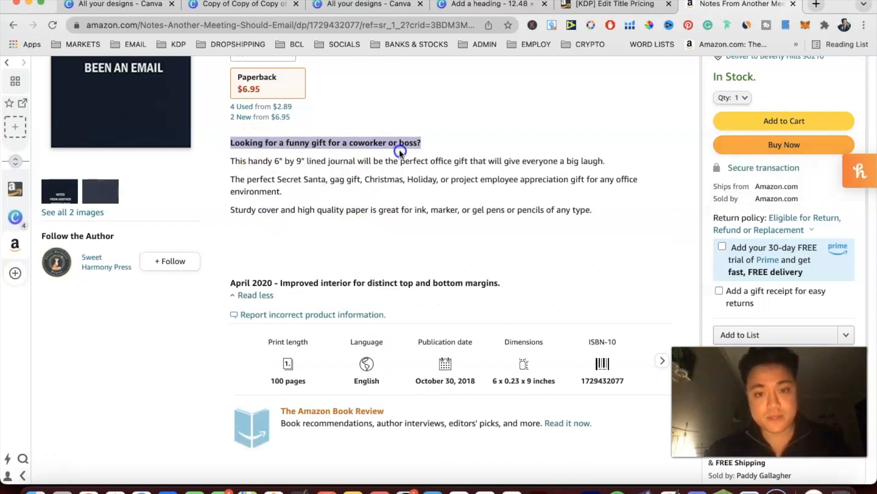
left_click(435, 155)
left_click_drag(274, 142, 369, 140)
left_click(379, 142)
scroll(417, 163, "up", 2)
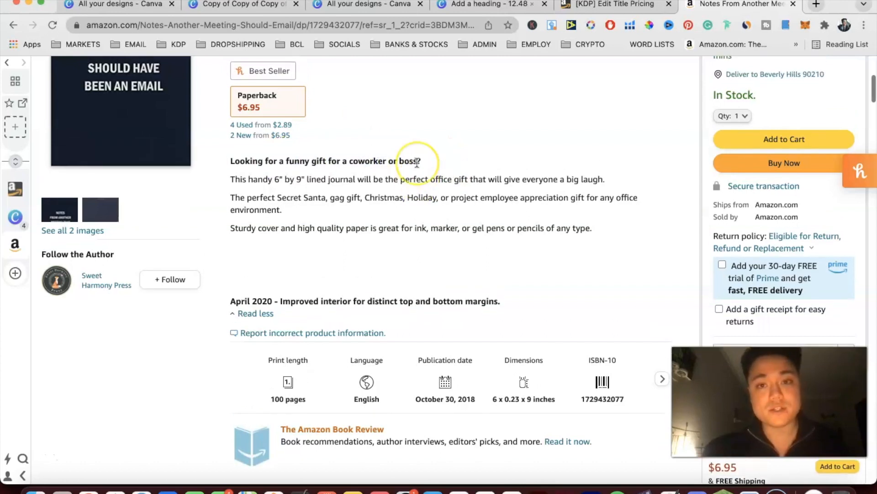
double_click(403, 230)
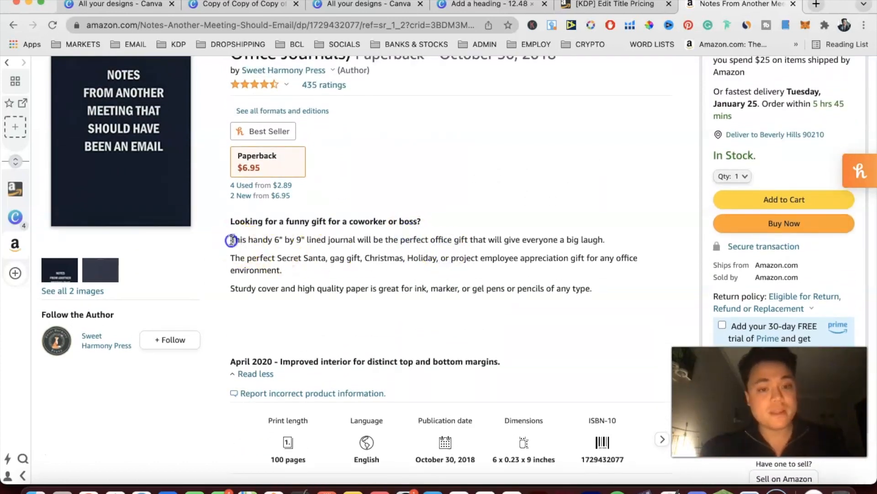
left_click_drag(233, 239, 277, 280)
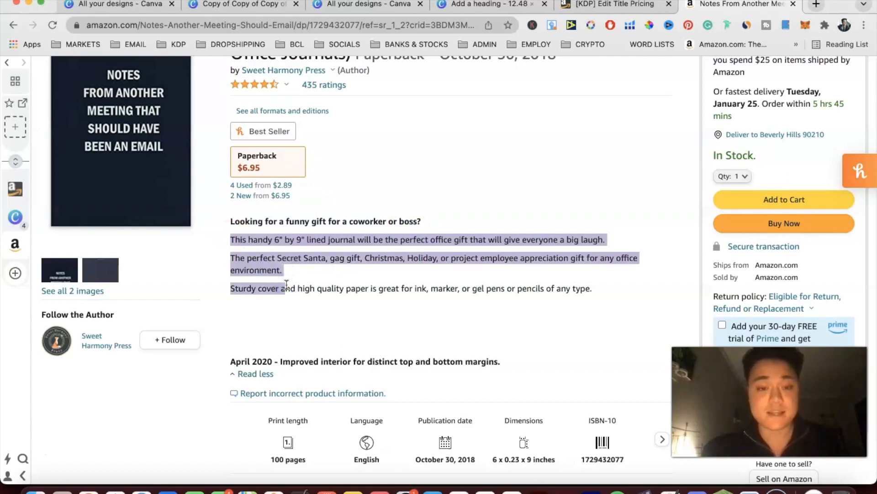
- Begin the KDP description with "Are you looking for a novelty gift for people who work in sales? Then this notebook is perfect for you!"
left_click(324, 294)
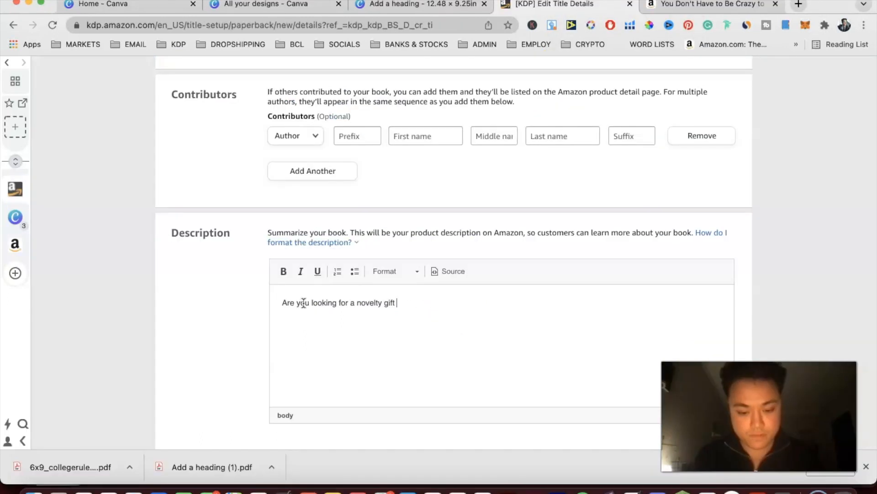
type("for people who work in sales? Then this notebook is perfect for you.")
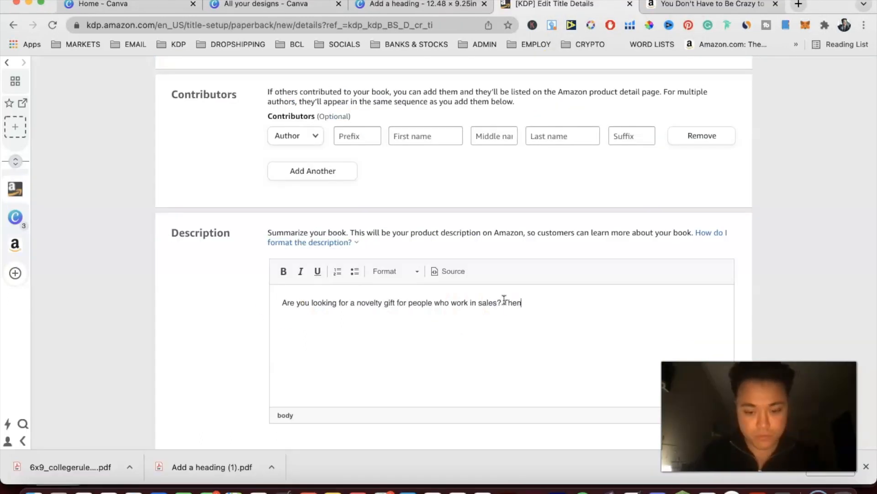
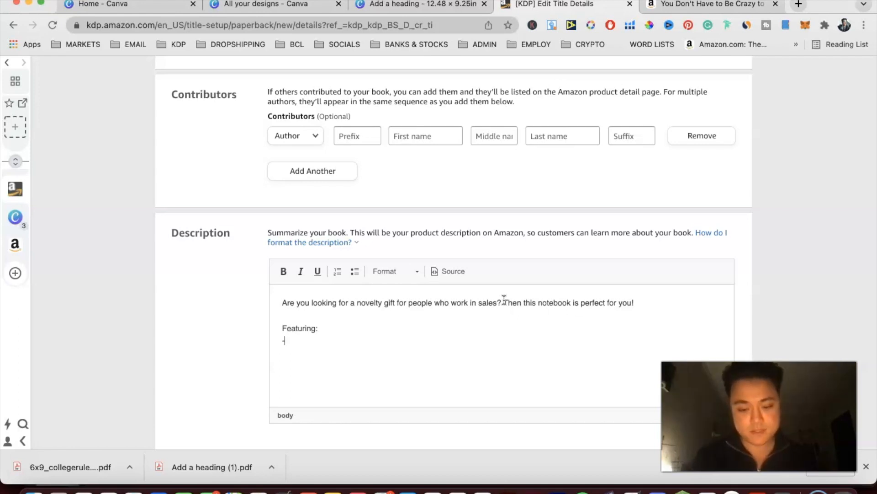
- Add the feature lines "-100 pages college ruled paper" and "-Soft-touch matte cover" under "Featuring:" in the description
type("100 pages college ruled paper")
key("Return")
type("-Soft-touch matte cover")
key("Return")
- Add a third feature line to the description reading "-6x9 inch convenient size"
type("-6x9 inch size for ease of c")
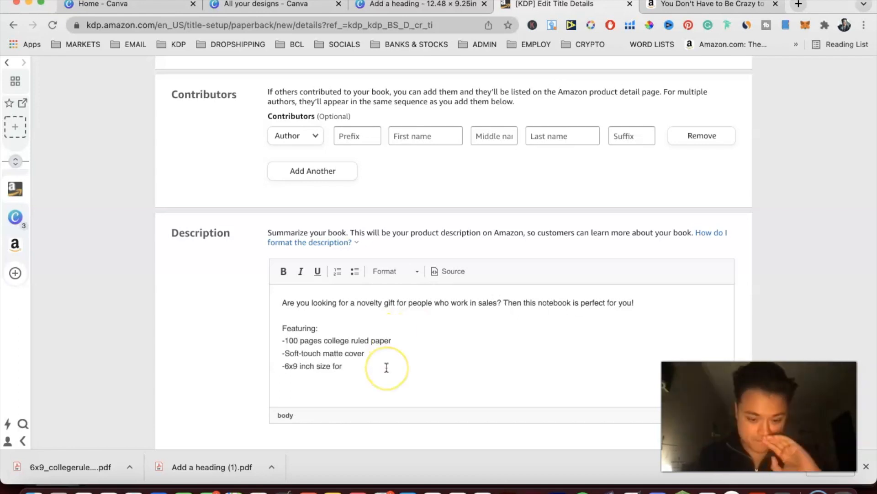
key("BackSpace")
key("BackSpace")
key("BackSpace")
key("BackSpace")
key("BackSpace")
key("BackSpace")
key("BackSpace")
key("BackSpace")
key("BackSpace")
key("BackSpace")
key("BackSpace")
key("BackSpace")
key("BackSpace")
key("BackSpace")
key("BackSpace")
key("BackSpace")
key("BackSpace")
key("BackSpace")
type("convenient size")
key("Return")
- Add a fourth feature line to the description reading "-Funny sales themed gift"
type("-Funny sales theme gift")
key("Left")
key("Left")
key("Left")
key("Left")
key("Left")
type("d")
scroll(429, 363, "down", 1)
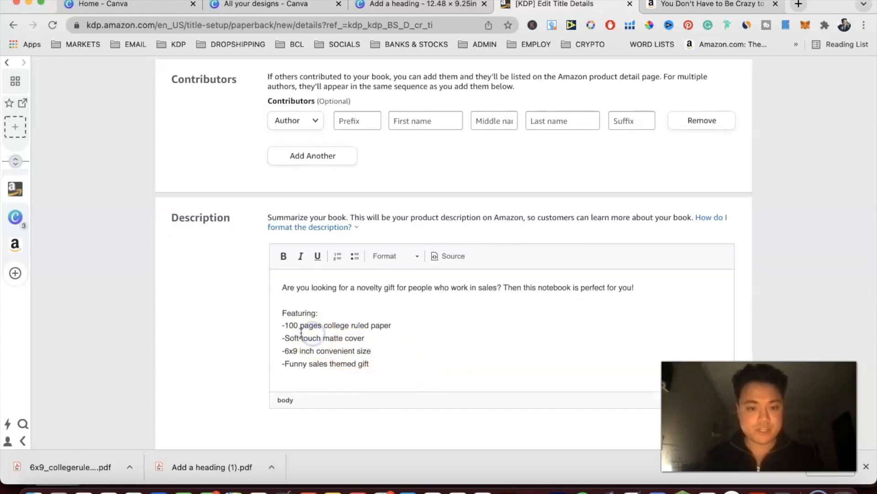
- End the description with "Grab your copy now!", separated from the feature list by a blank line
left_click(393, 367)
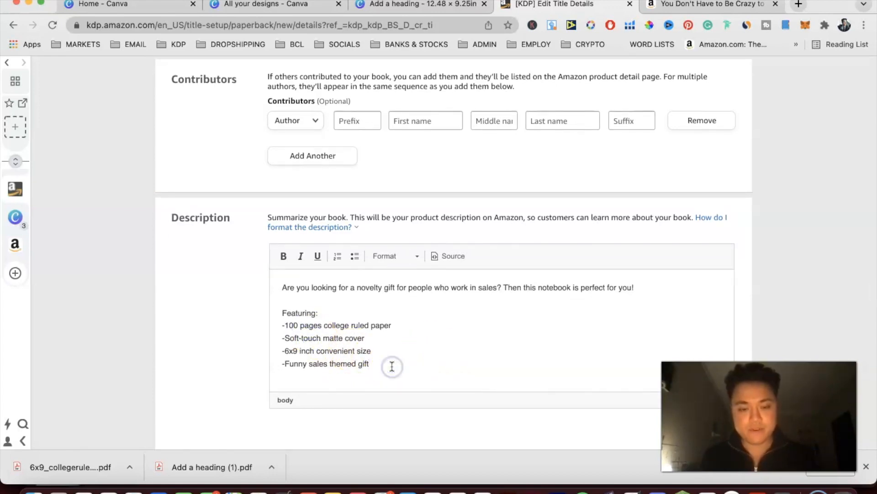
key("Return")
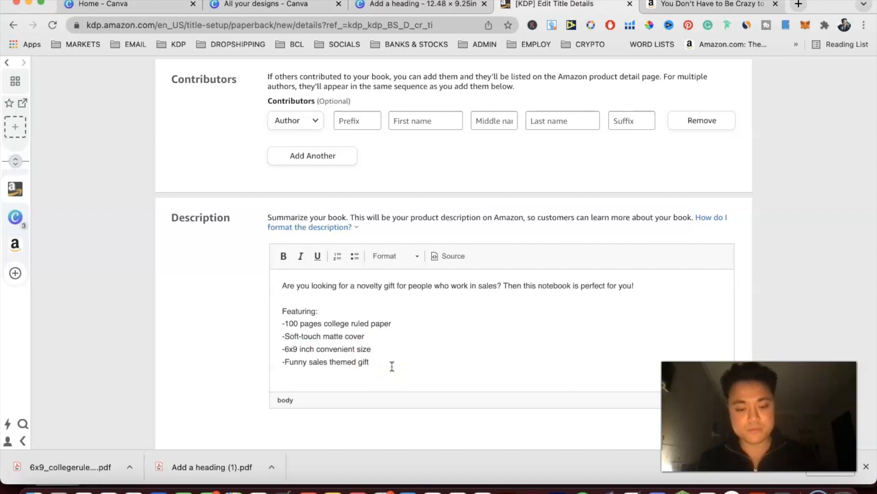
key("Return")
type("Grab your copy now!")
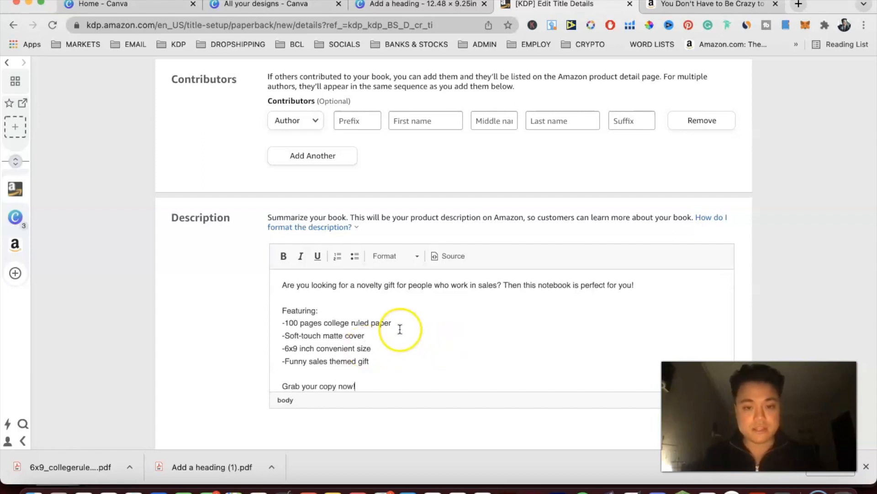
- Make the description's opening line about the novelty gift for people in sales bold
scroll(355, 286, "up", 1)
left_click(352, 287)
triple_click(352, 287)
left_click(283, 255)
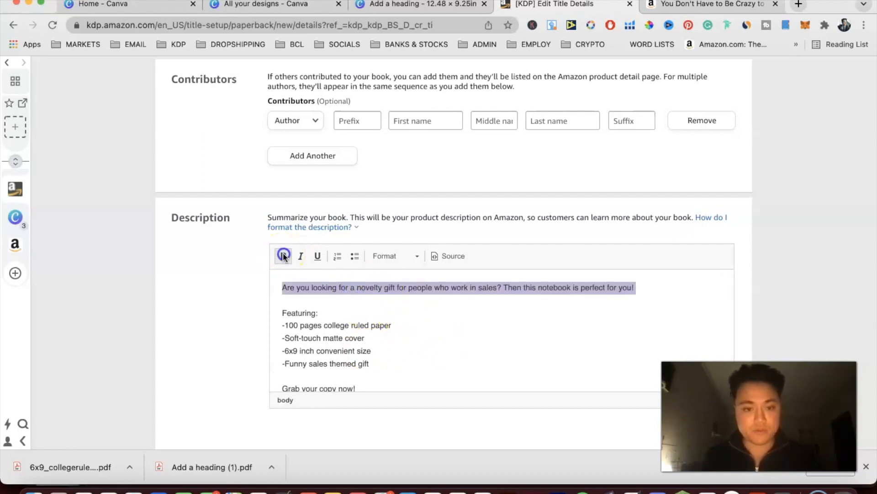
- Make the "Featuring:" heading above the feature lines bold
left_click(360, 338)
scroll(374, 349, "down", 1)
left_click(409, 354)
left_click(365, 338)
triple_click(314, 297)
left_click(283, 256)
scroll(253, 359, "down", 1)
scroll(297, 342, "up", 1)
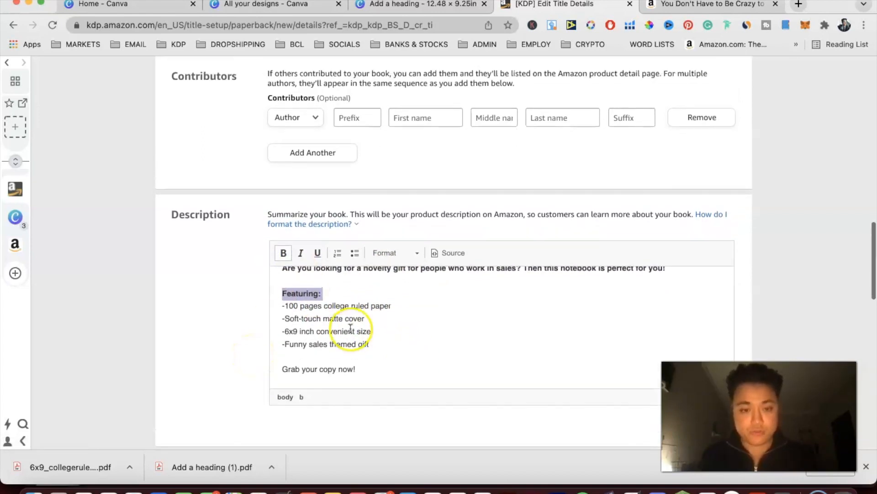
scroll(329, 311, "up", 1)
left_click(431, 333)
triple_click(372, 287)
scroll(476, 347, "down", 1)
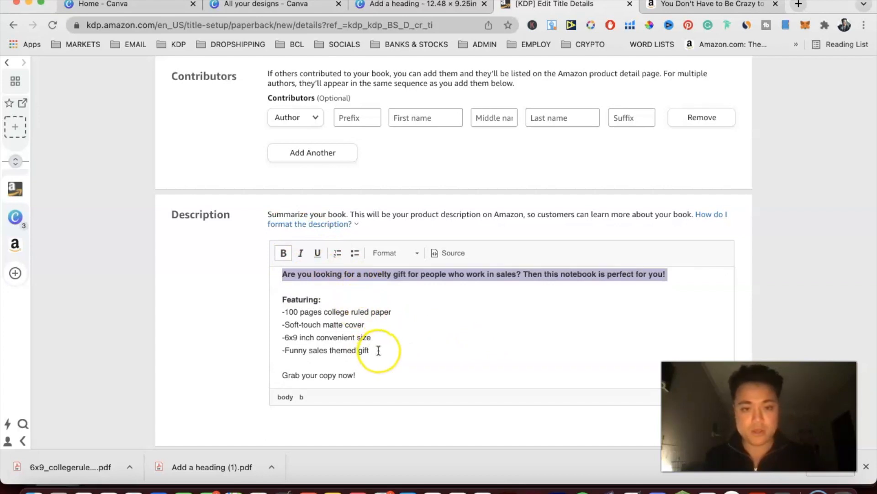
- Declare under publishing rights that you own the copyright and hold the necessary publishing rights
scroll(227, 350, "down", 5)
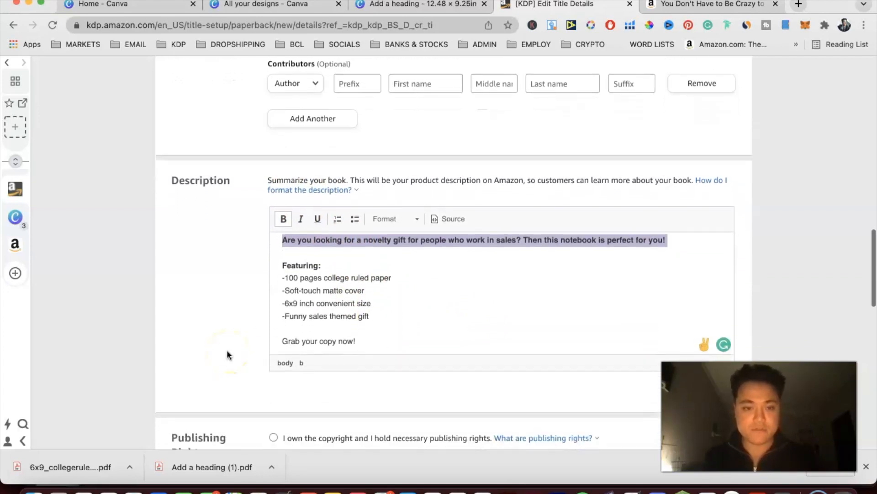
left_click(274, 317)
scroll(236, 324, "down", 7)
left_click(275, 210)
left_click(587, 199)
left_click(501, 213)
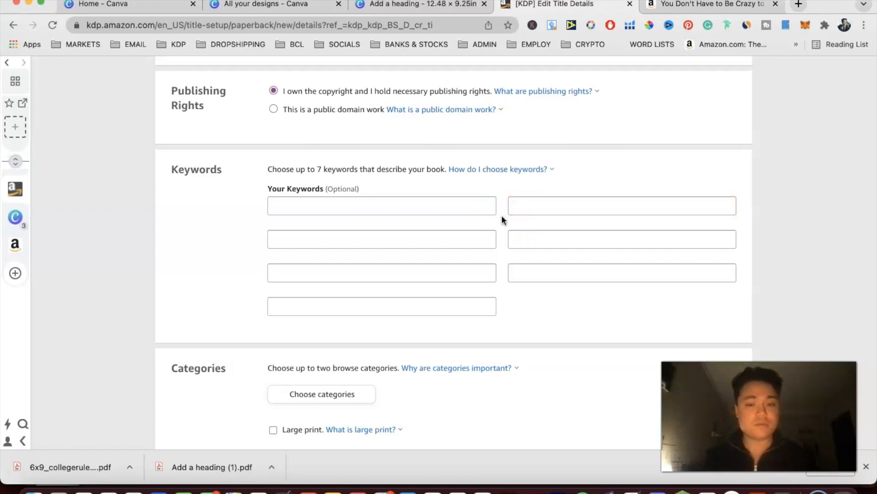
left_click(297, 203)
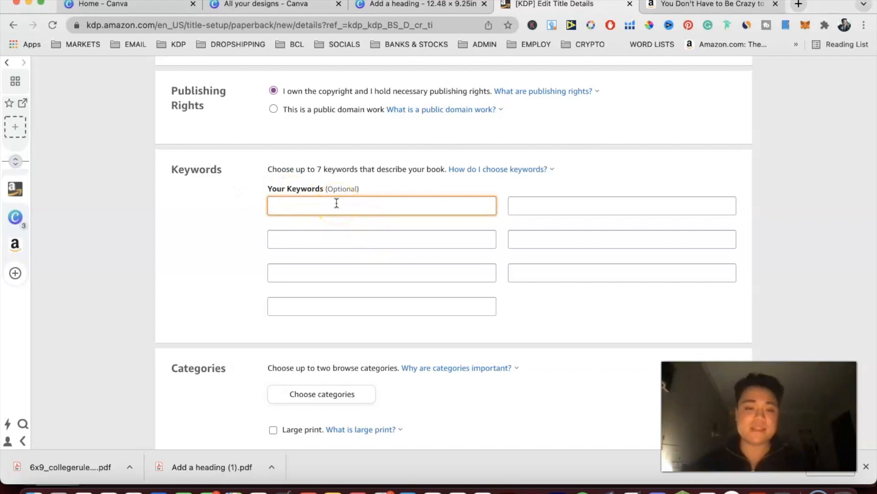
left_click(259, 205)
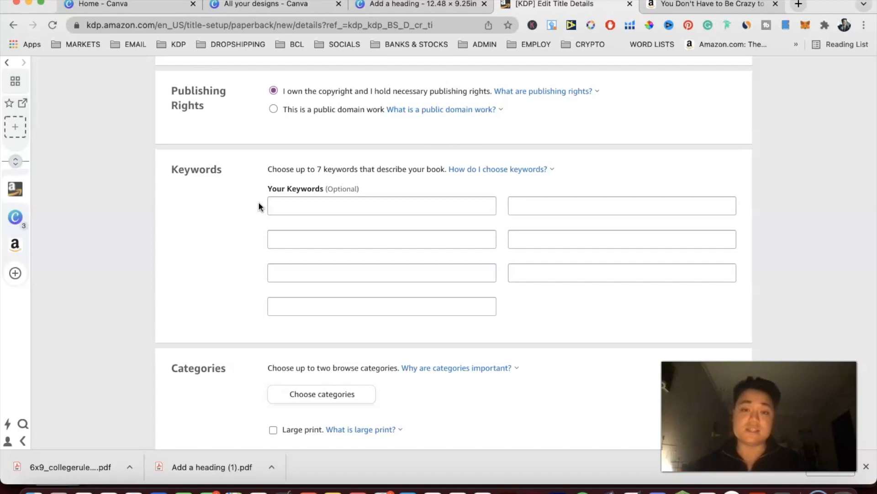
left_click(324, 199)
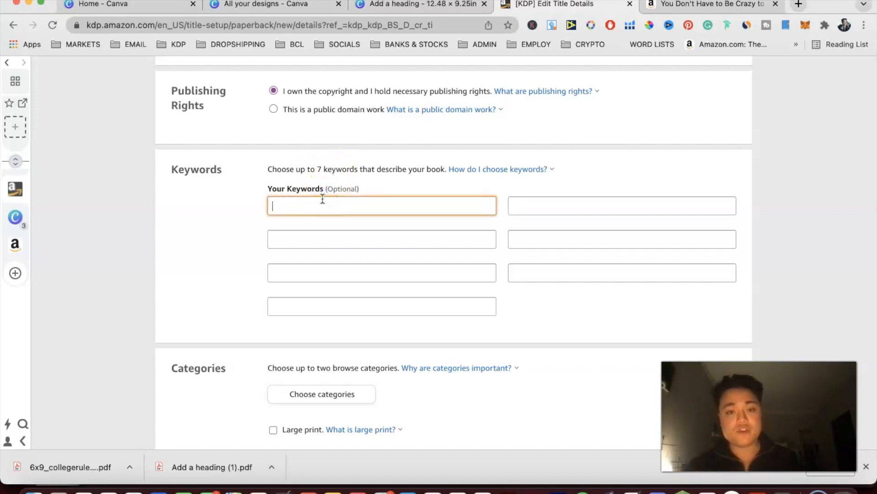
left_click(591, 198)
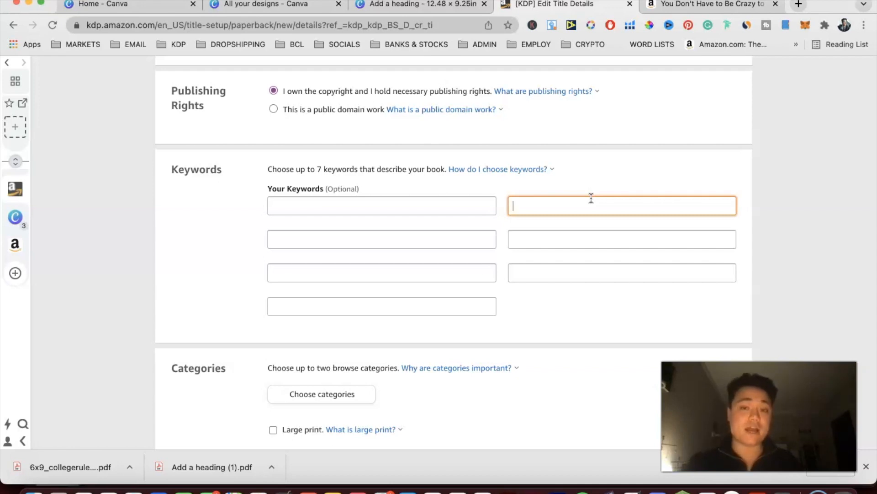
left_click(488, 237)
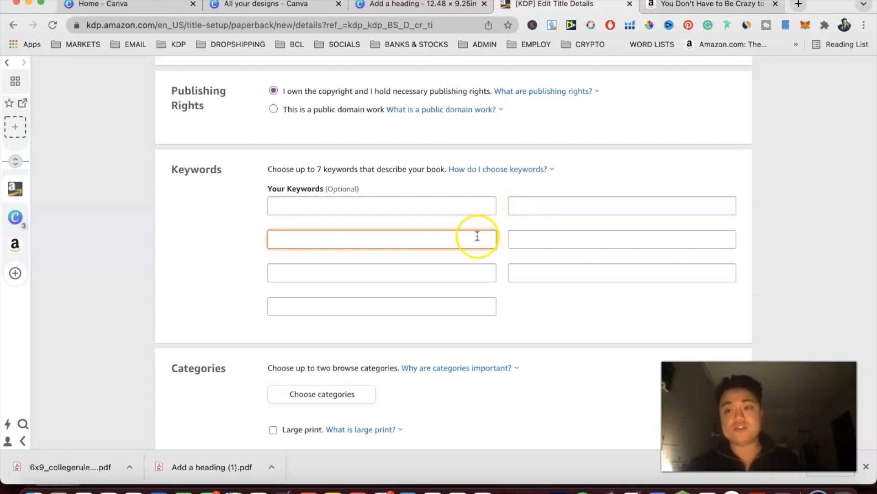
left_click(443, 221)
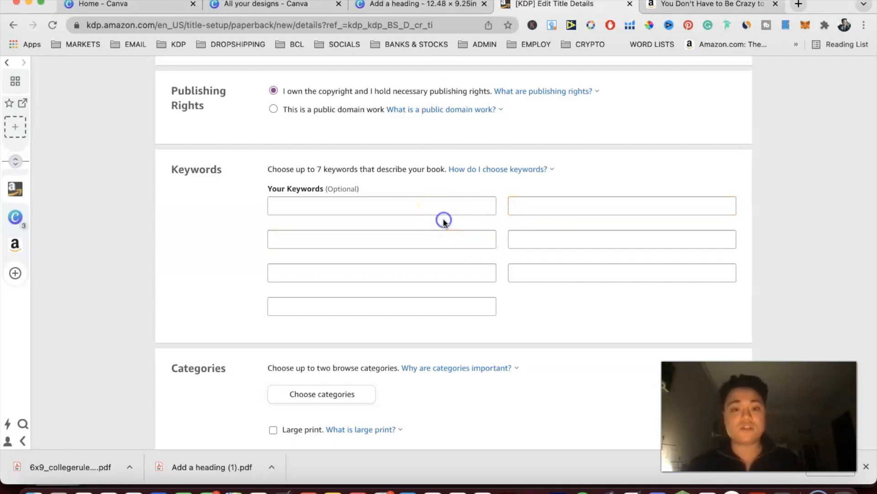
left_click(432, 240)
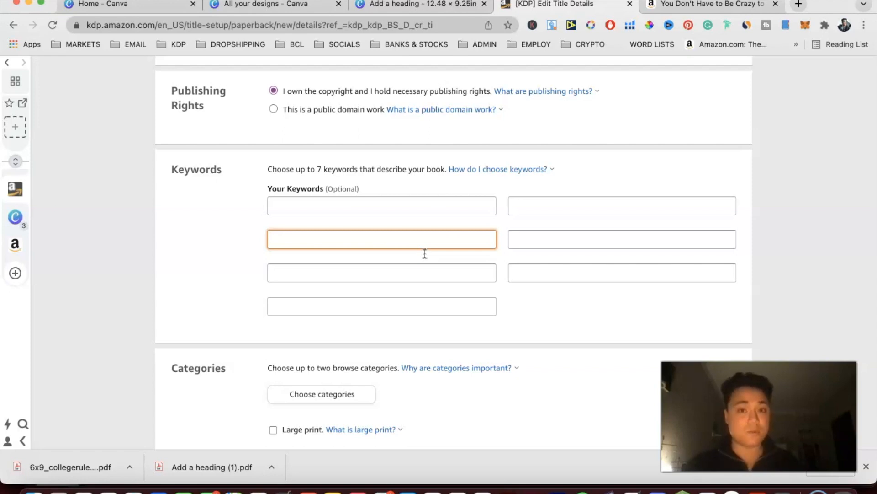
left_click(506, 247)
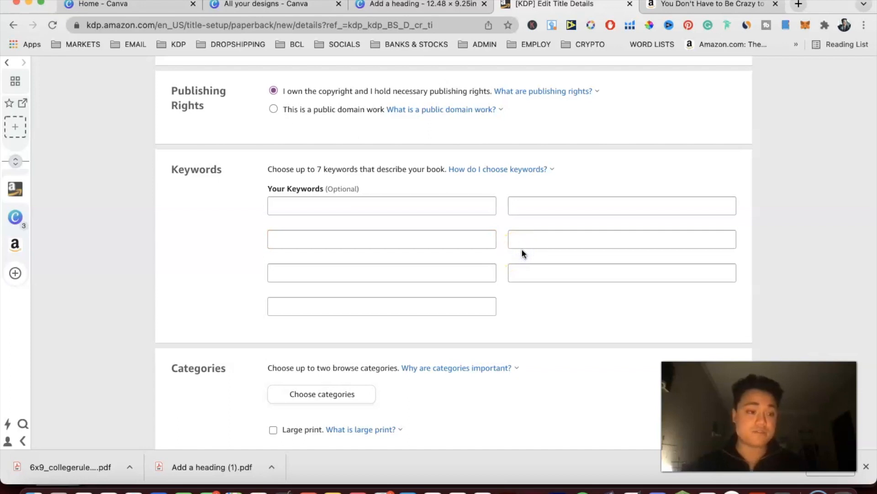
left_click(523, 246)
left_click(514, 272)
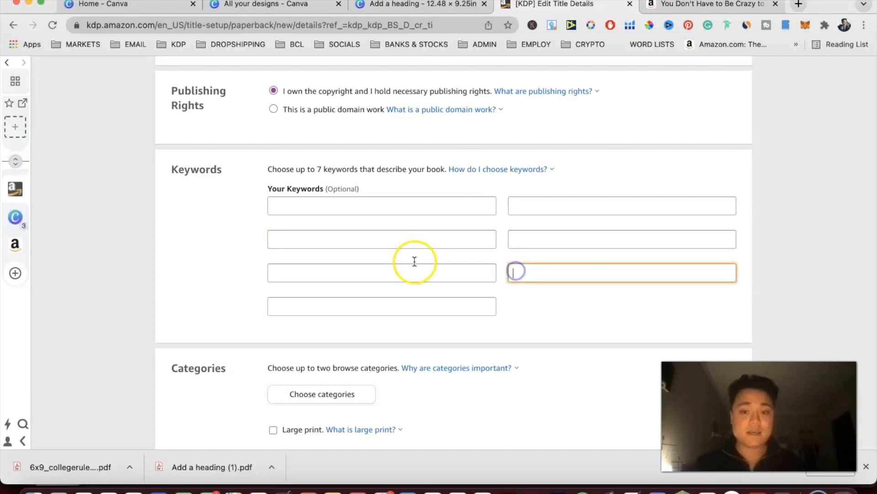
left_click(336, 205)
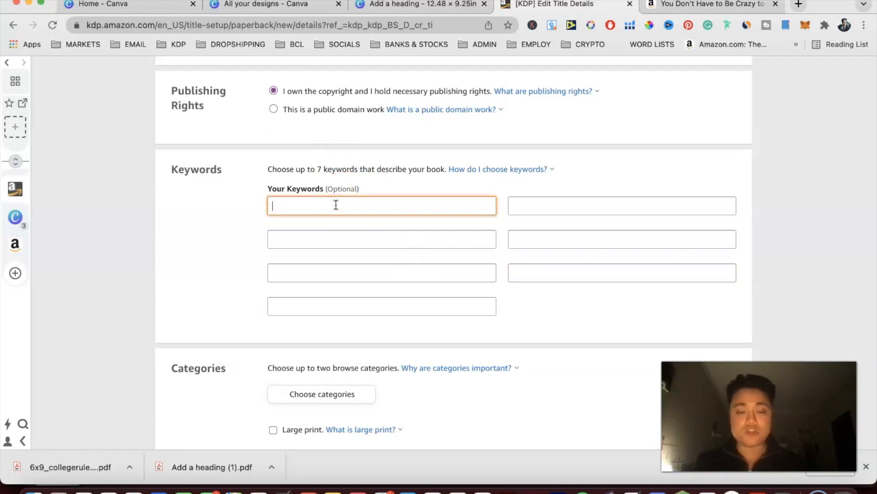
left_click(398, 221)
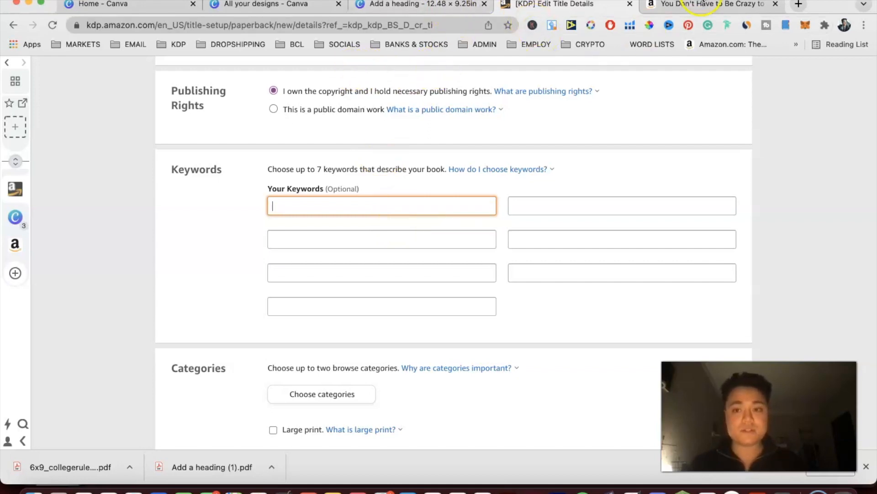
left_click(701, 5)
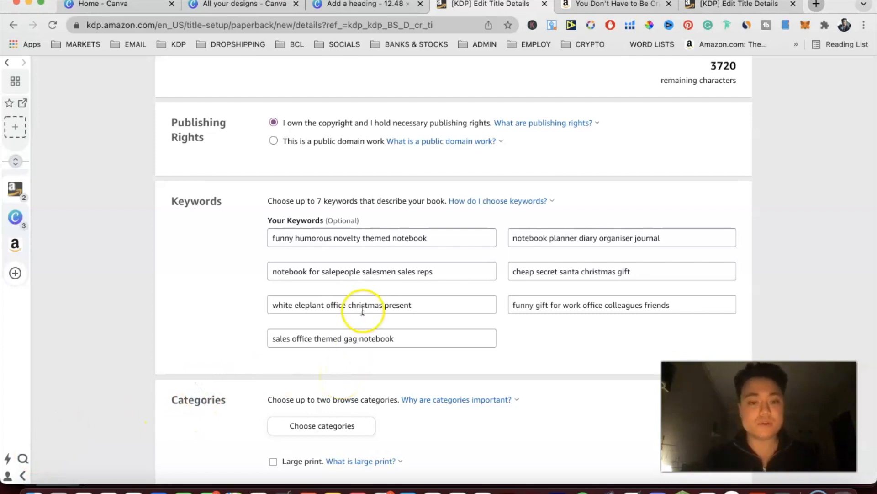
- Review the filled-in keyword phrases one by one, covering the notebook type, the sales audience and the Christmas gift occasions
left_click(428, 237)
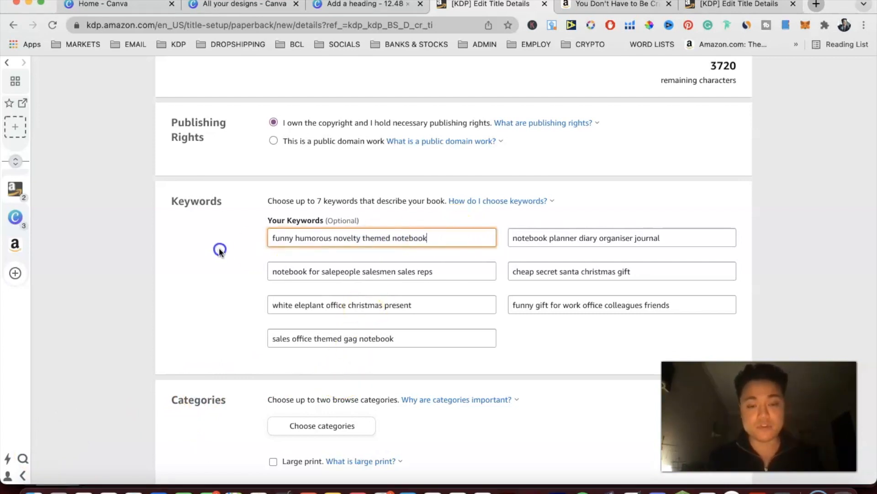
left_click(546, 234)
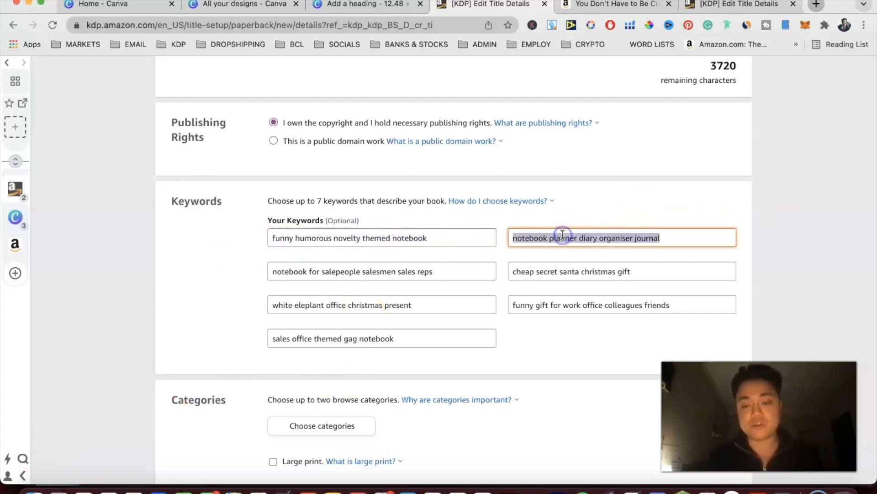
left_click(431, 268)
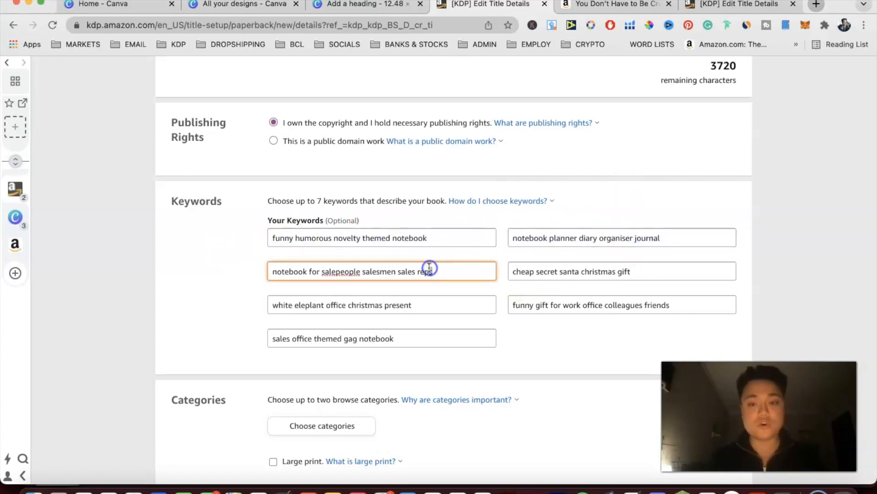
left_click(593, 270)
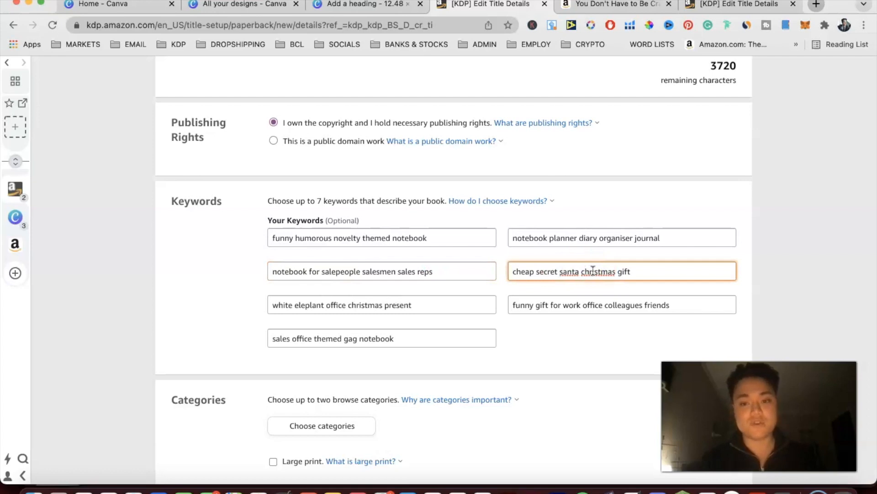
left_click(639, 272)
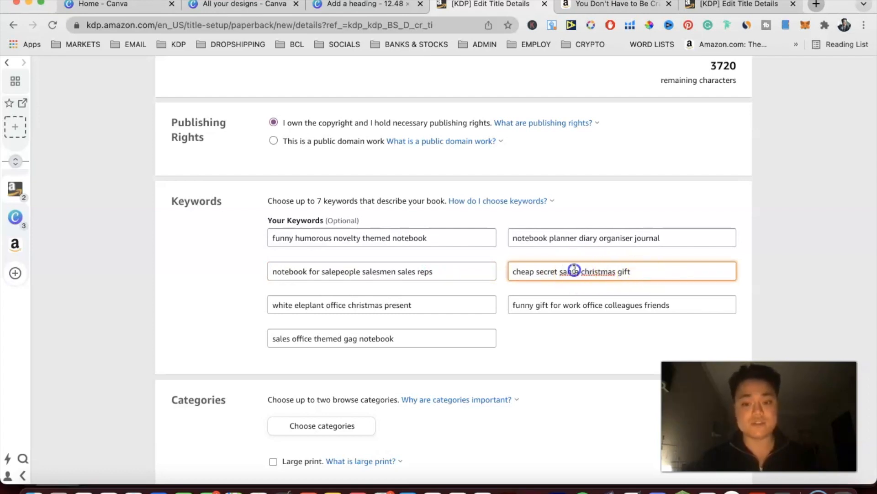
left_click_drag(339, 305, 299, 303)
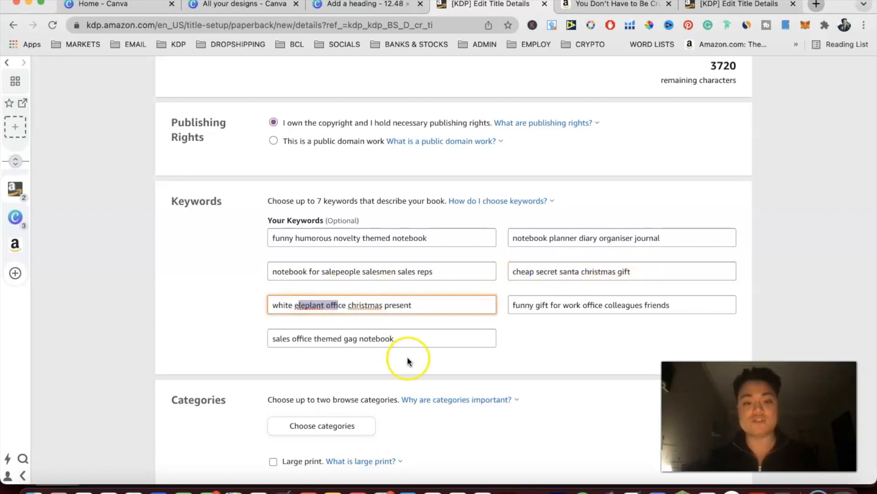
left_click(598, 360)
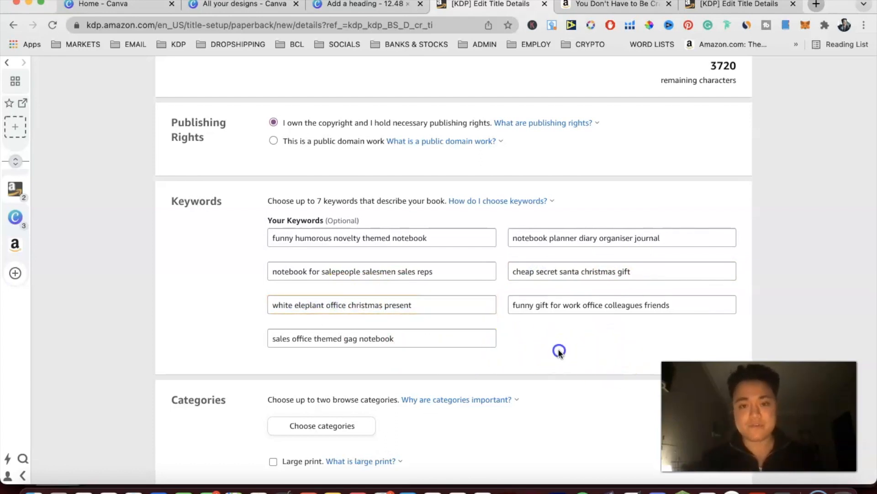
- Open the category chooser for the book and collapse the Literary Collections and Education & Reference groups
scroll(560, 351, "down", 1)
scroll(559, 351, "down", 2)
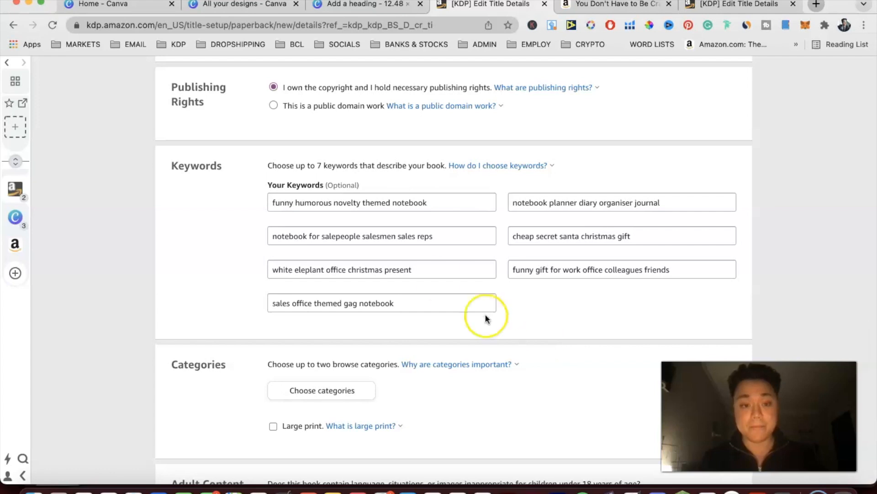
scroll(681, 279, "down", 5)
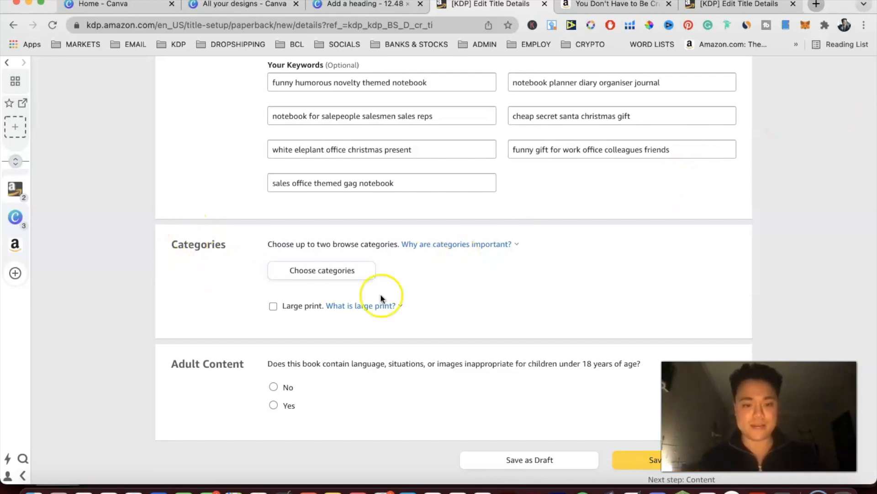
scroll(381, 297, "down", 1)
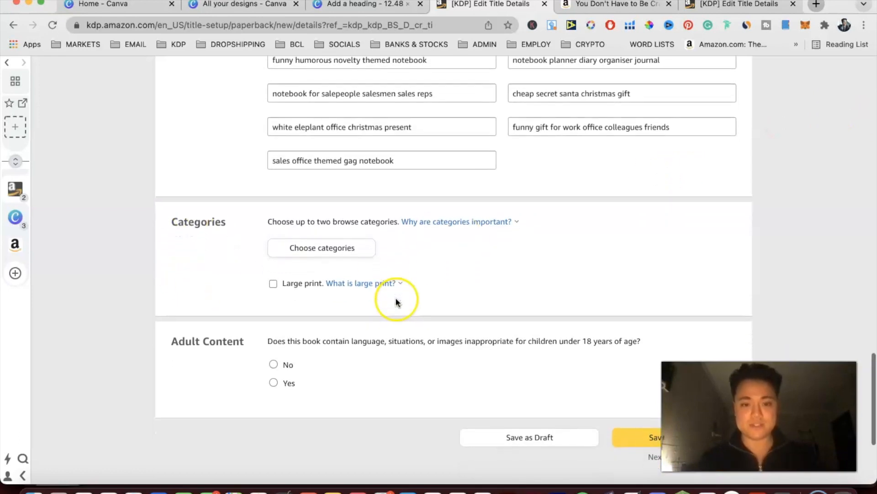
left_click(362, 250)
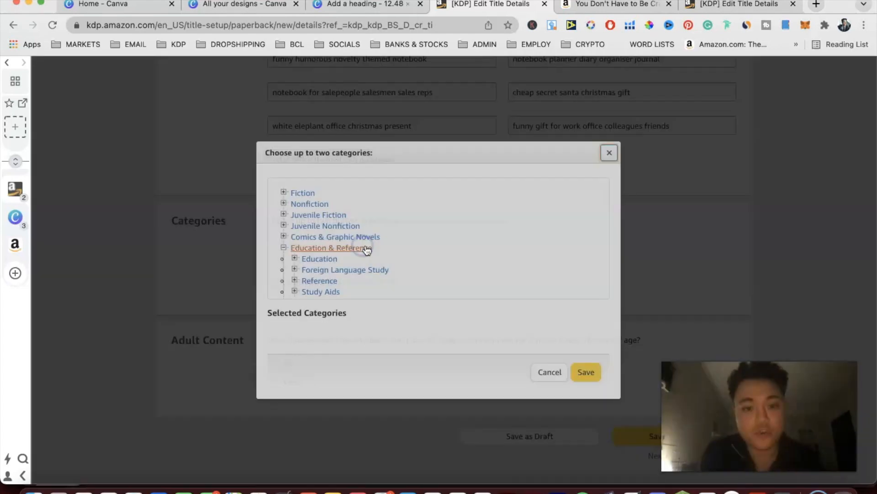
scroll(370, 224, "down", 2)
scroll(341, 276, "down", 1)
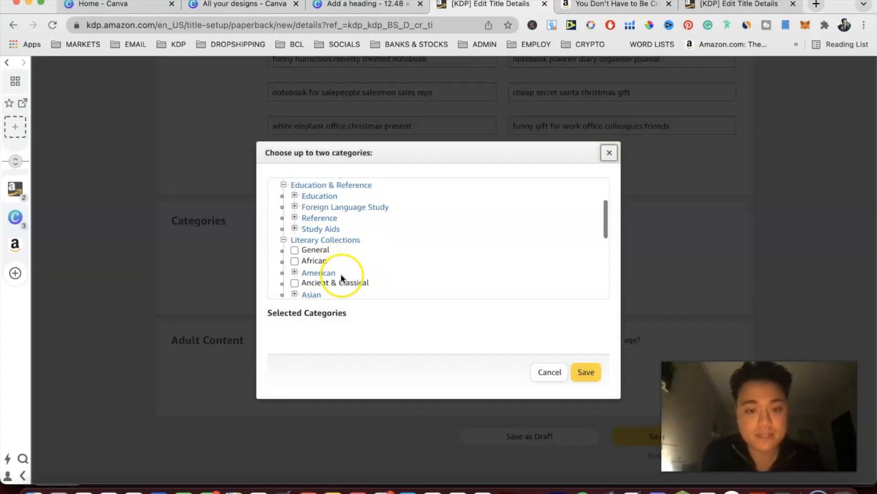
left_click(284, 240)
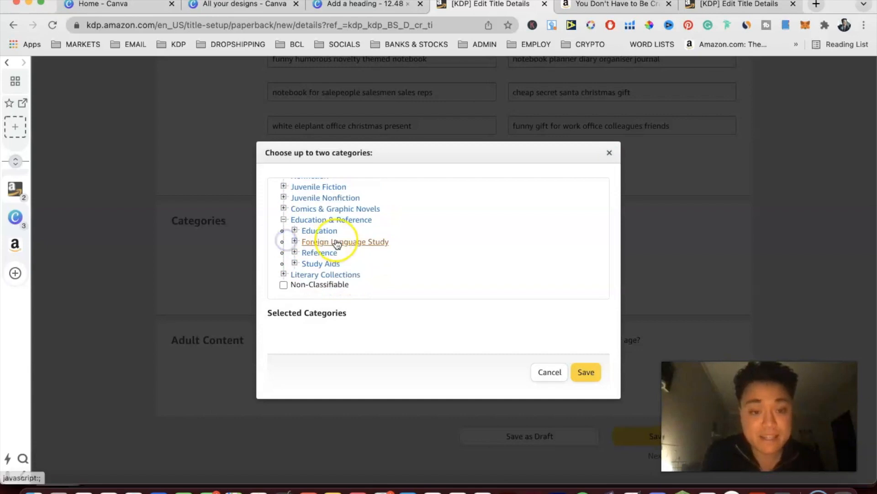
left_click(284, 220)
scroll(330, 222, "up", 1)
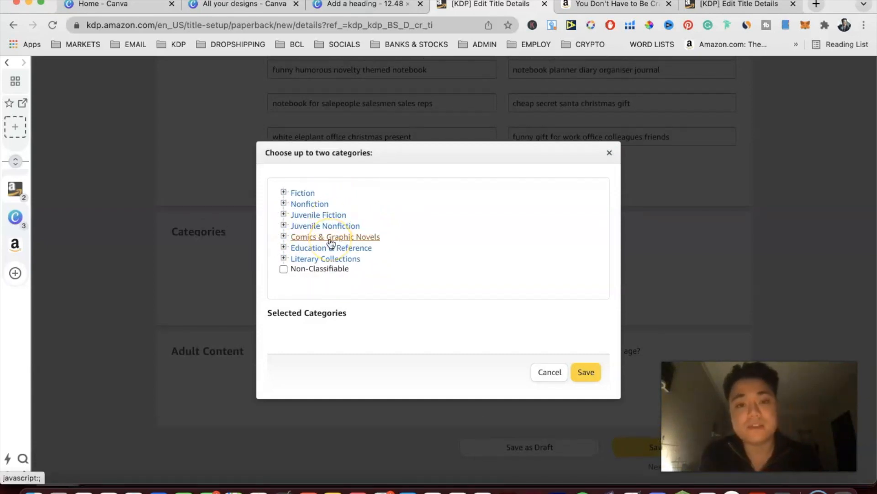
- Choose General and Management under Nonfiction > Business & Economics > Sales & Selling as the two book categories and save them
left_click(284, 203)
scroll(346, 224, "down", 1)
scroll(346, 228, "down", 1)
left_click(369, 251)
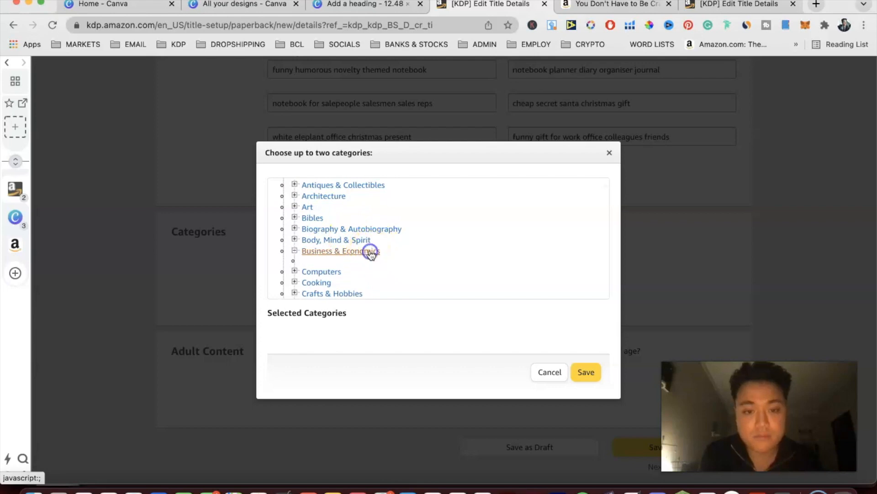
scroll(421, 263, "down", 5)
scroll(420, 259, "down", 15)
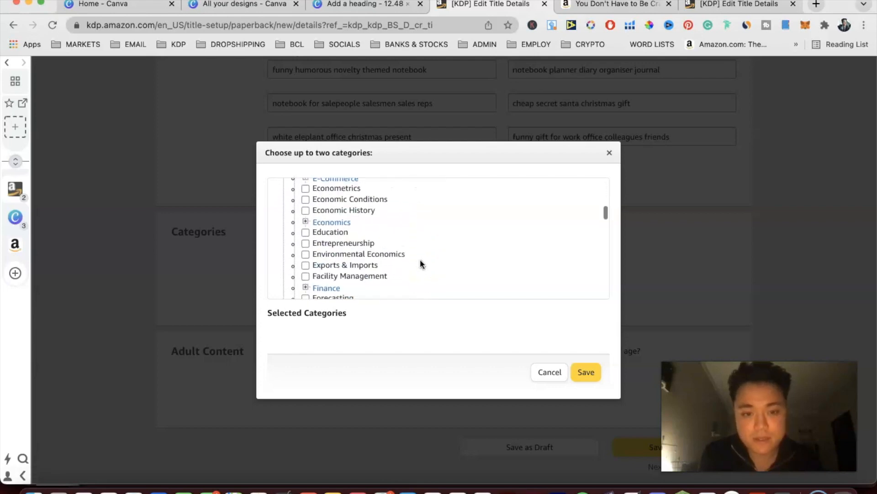
scroll(421, 259, "down", 5)
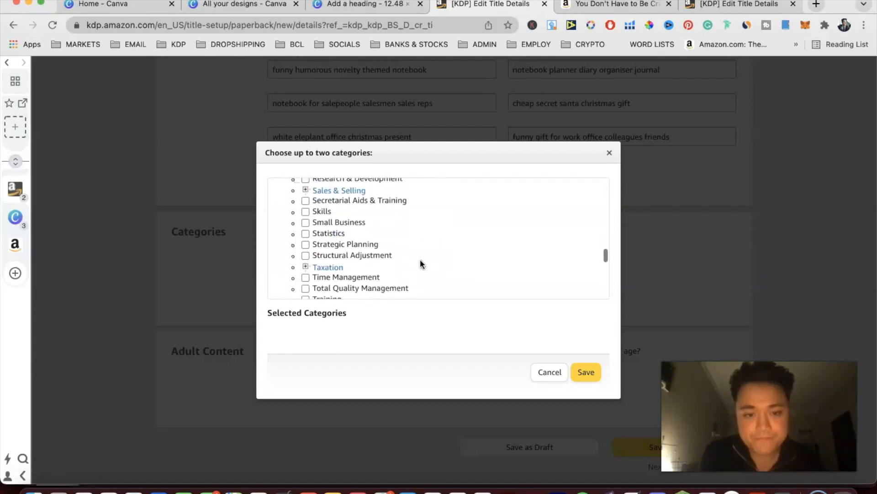
scroll(419, 262, "up", 1)
left_click(306, 212)
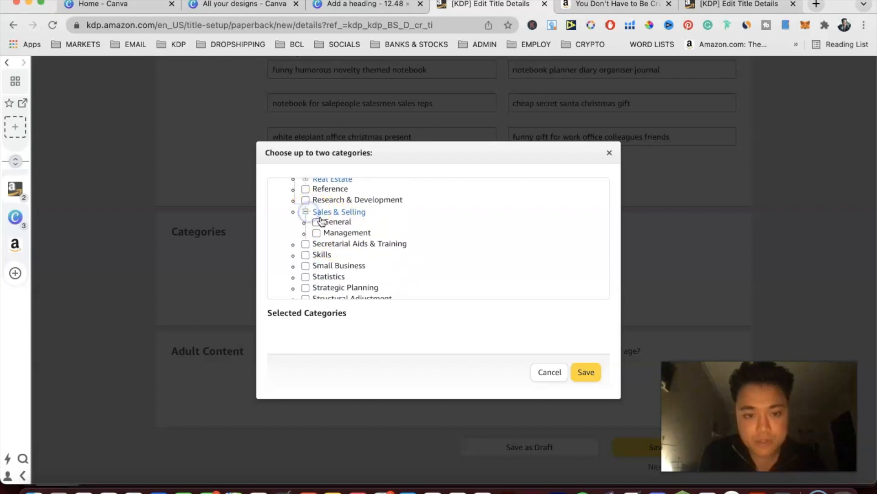
left_click(318, 222)
left_click(320, 233)
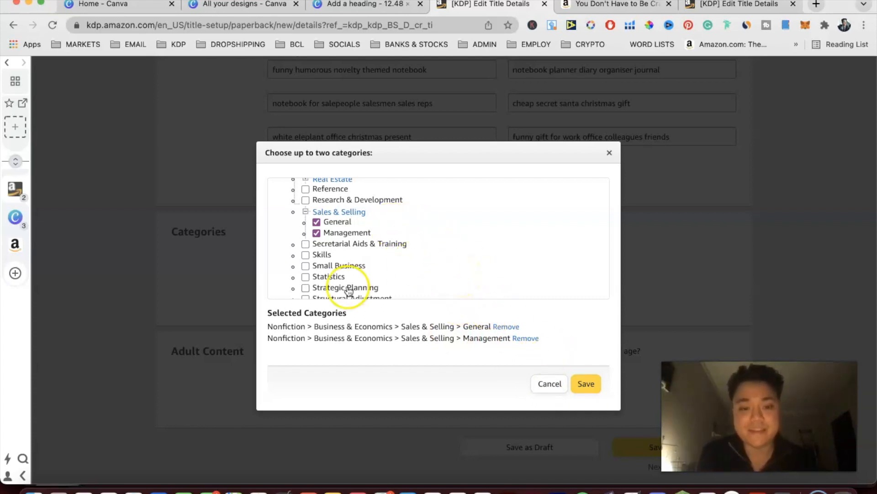
left_click(586, 383)
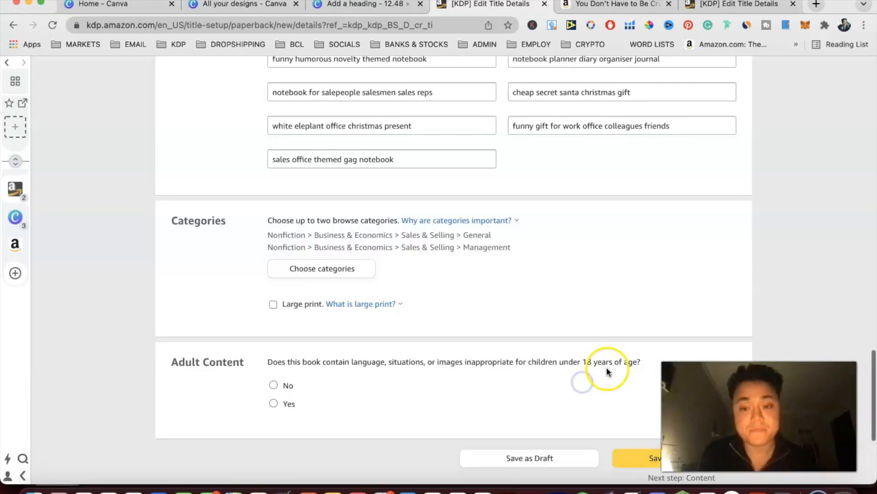
- Answer No to the adult content question, then save the paperback details and continue to the content page
scroll(574, 358, "down", 3)
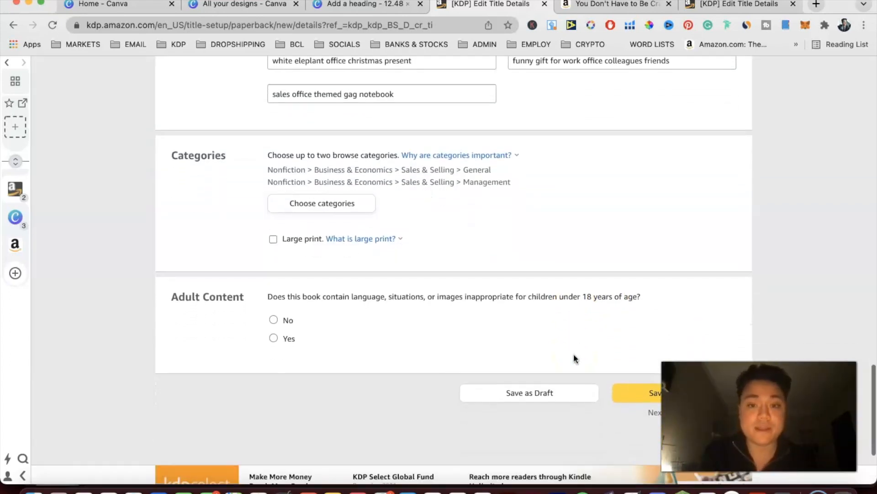
scroll(574, 355, "down", 1)
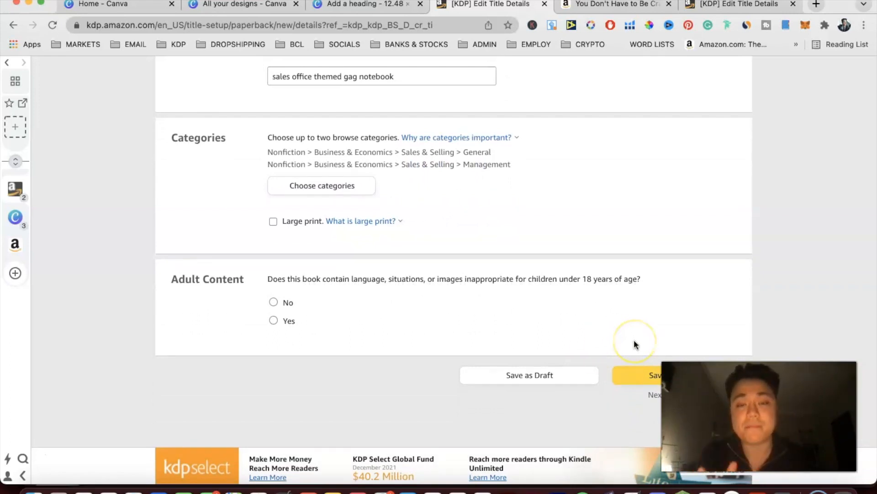
scroll(476, 236, "up", 1)
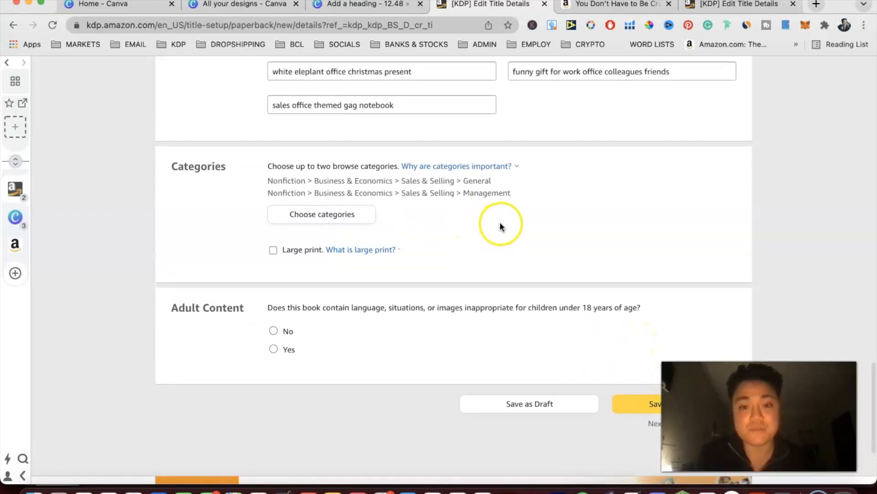
left_click_drag(505, 194, 404, 234)
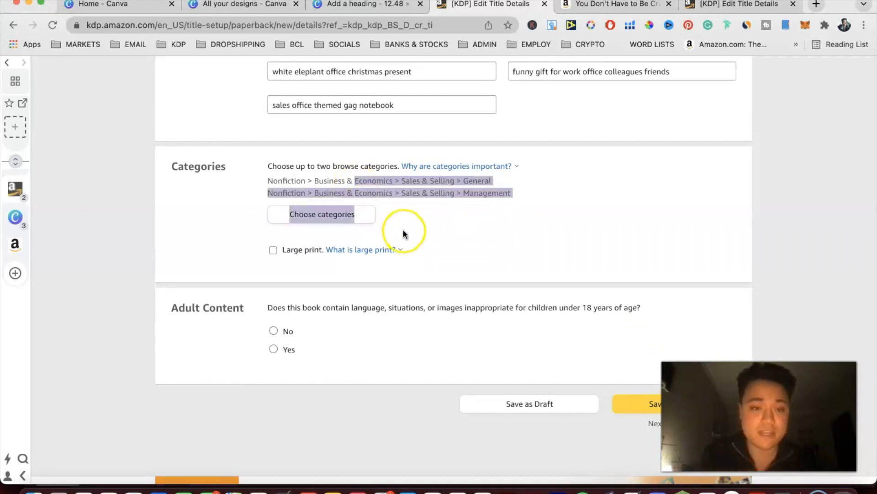
left_click(287, 253)
left_click(334, 250)
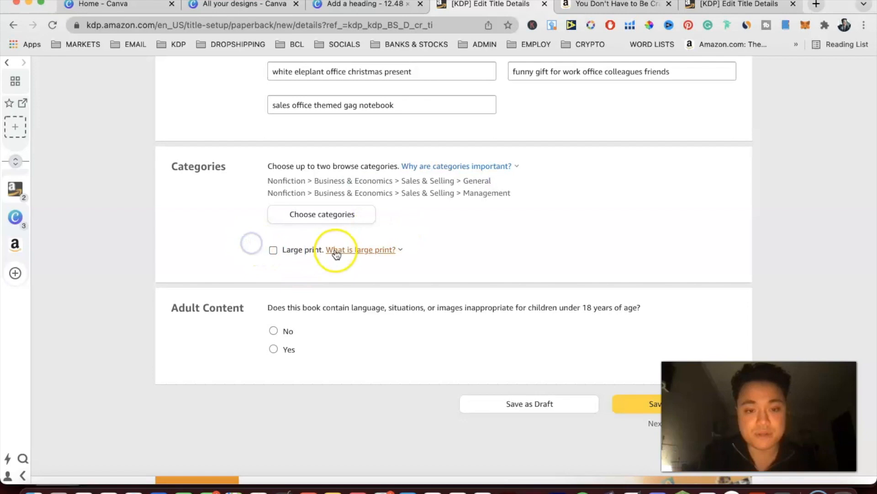
left_click(327, 353)
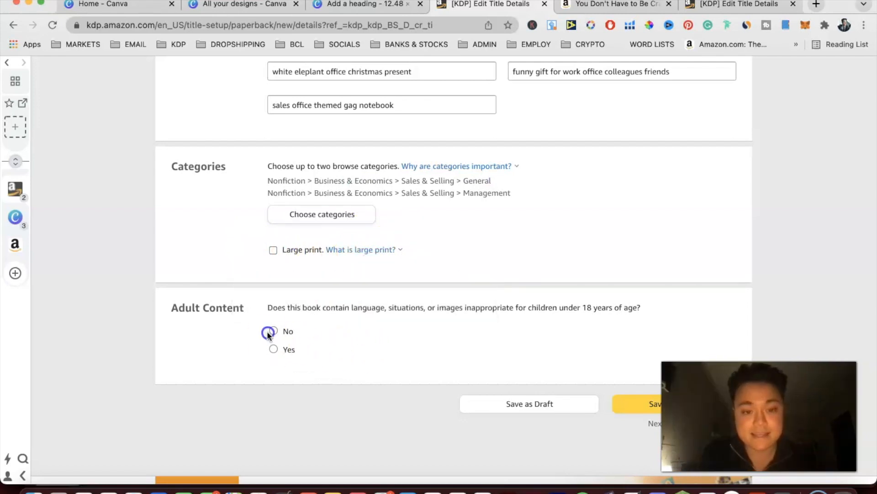
scroll(386, 321, "down", 3)
left_click(639, 320)
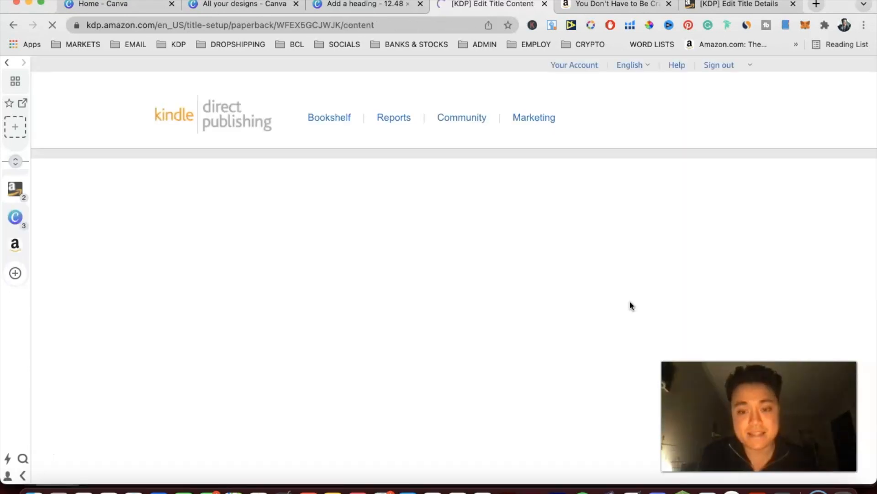
- Assign a free KDP ISBN to the paperback
scroll(630, 305, "down", 1)
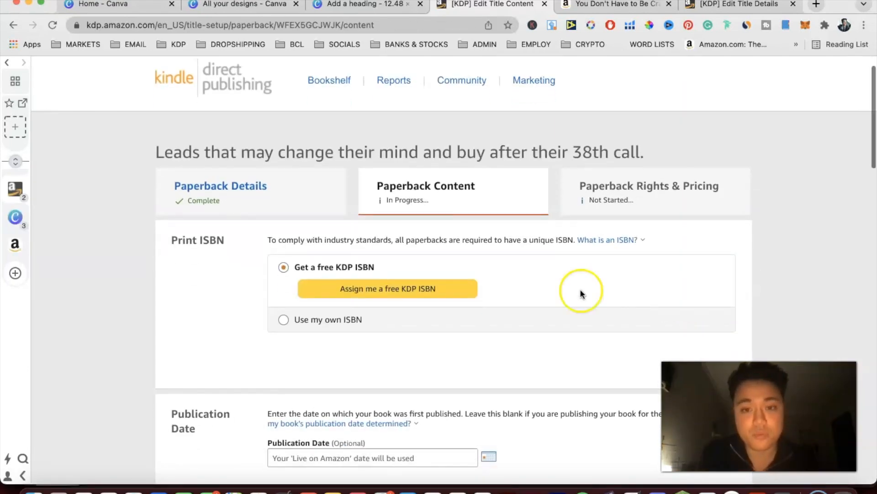
left_click(446, 287)
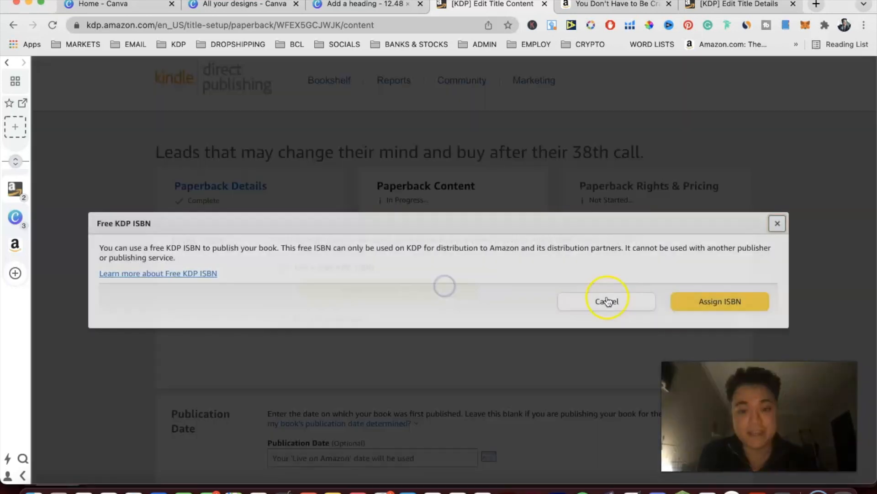
left_click(705, 299)
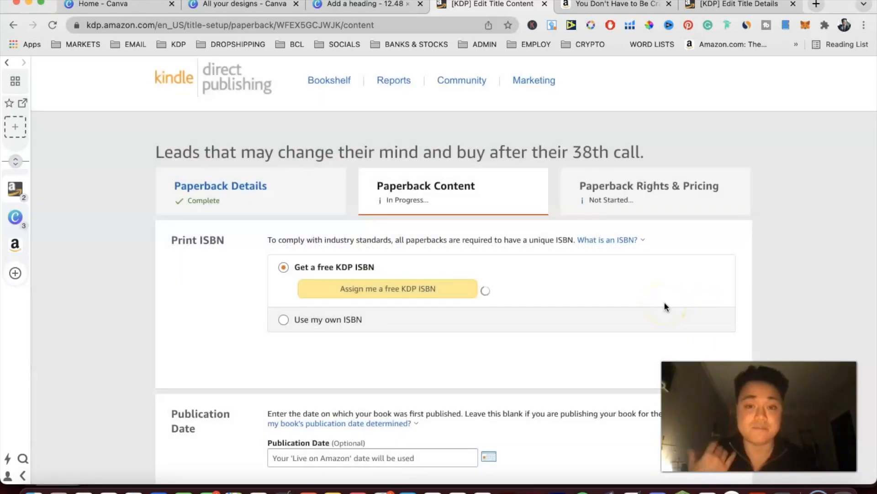
- Keep the default ink, paper and 6 x 9 in trim size, and set the bleed settings to Bleed (PDF only)
scroll(588, 323, "down", 2)
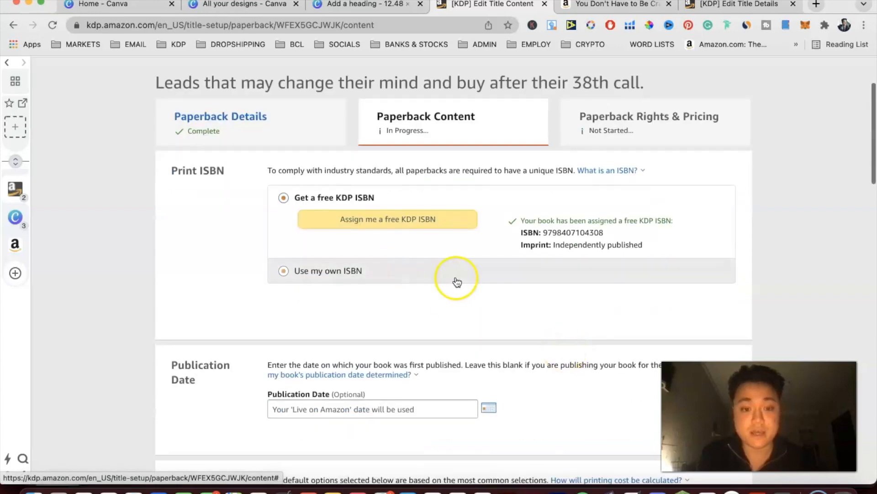
scroll(382, 289, "down", 3)
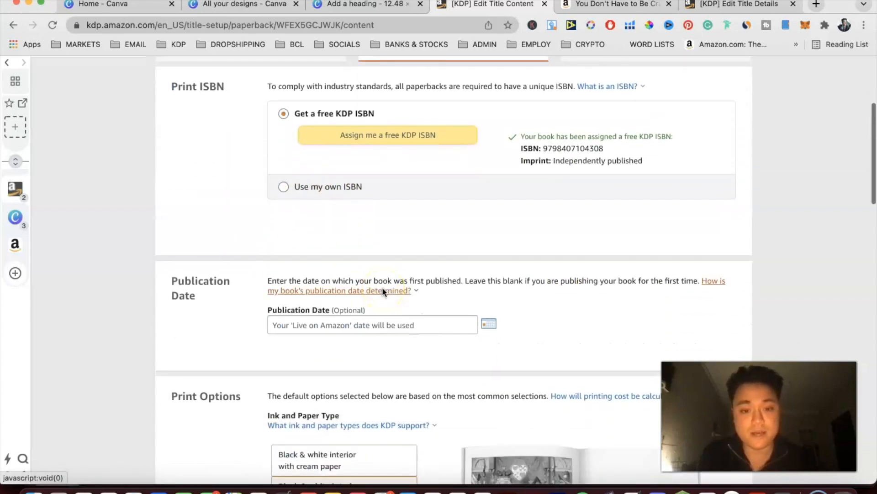
scroll(382, 343, "down", 3)
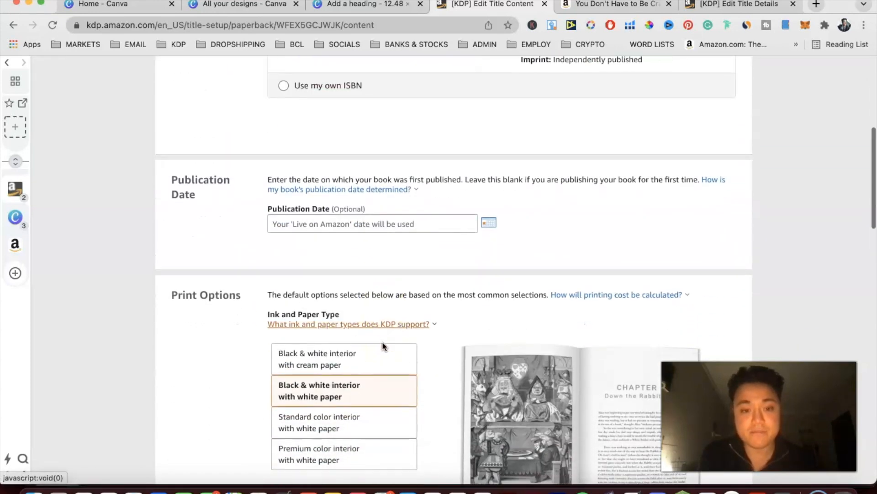
scroll(382, 345, "down", 3)
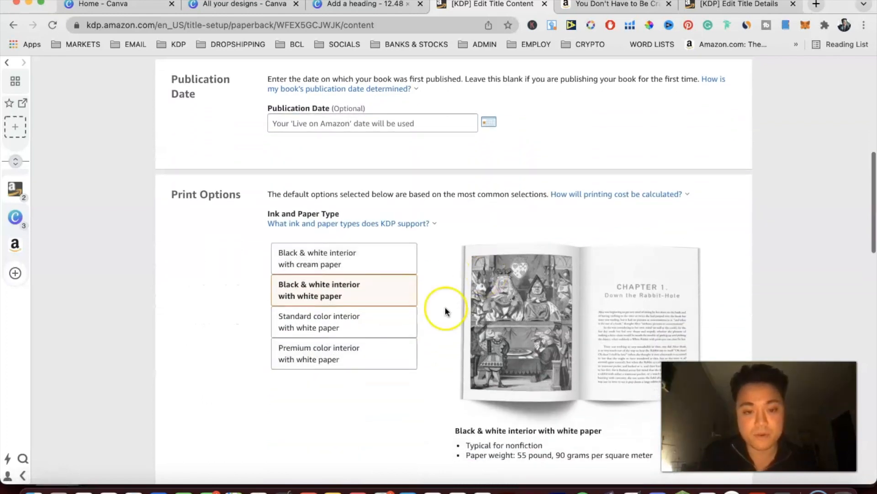
scroll(445, 309, "down", 1)
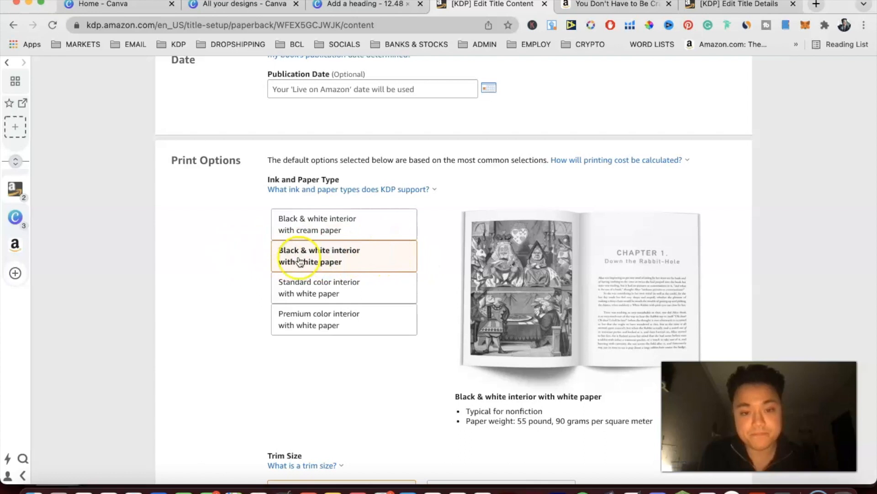
scroll(335, 260, "down", 6)
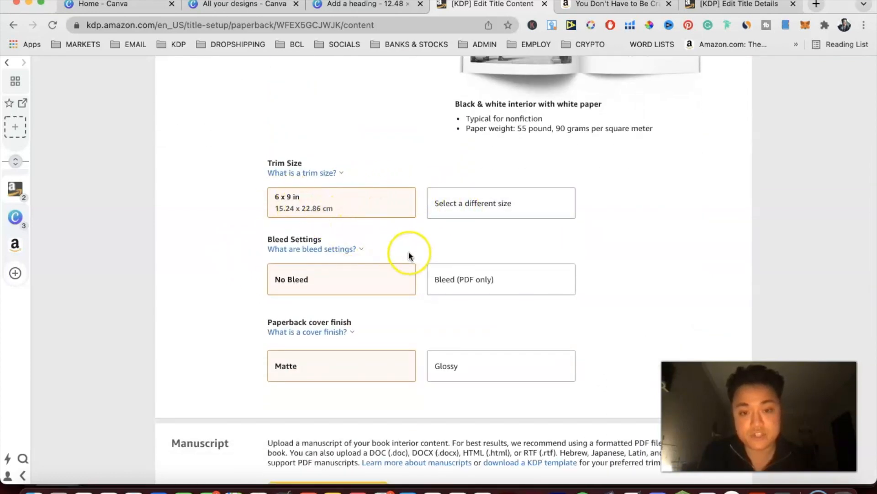
left_click(474, 282)
scroll(499, 313, "down", 1)
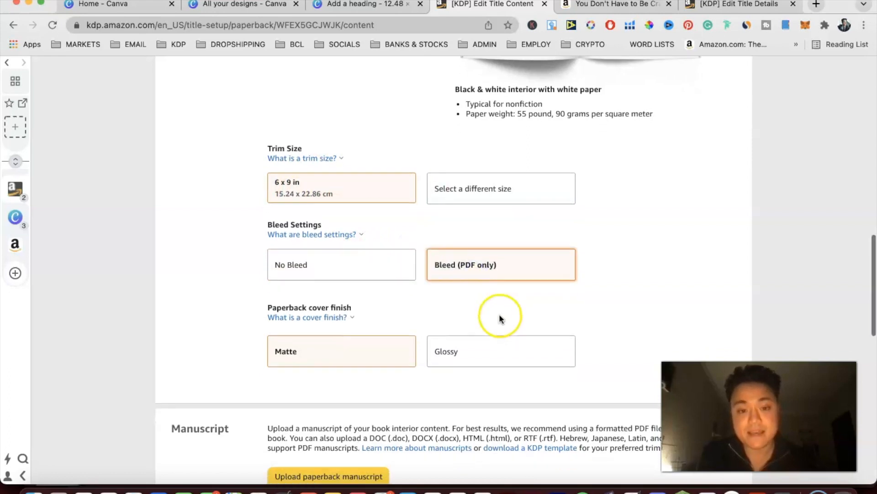
- Upload 100page6x9inchnotebook.pdf from the Downloads folder as the paperback manuscript, keeping the Matte cover finish
scroll(297, 329, "down", 2)
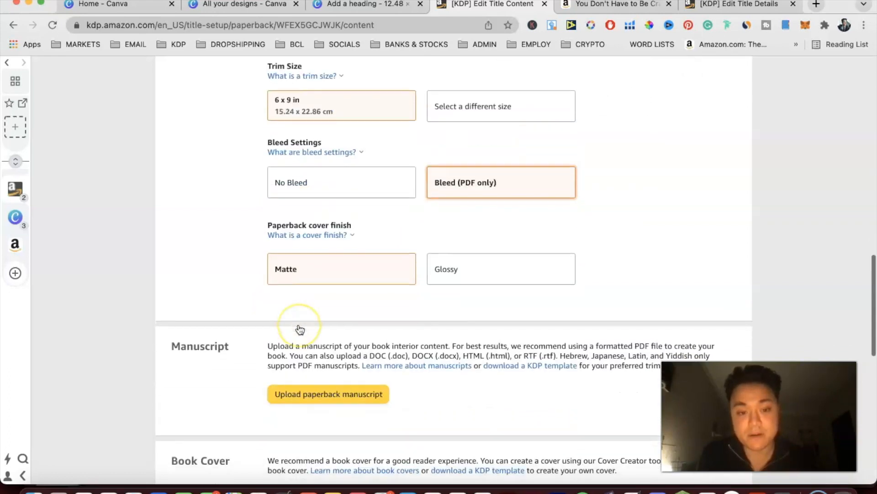
scroll(299, 329, "down", 2)
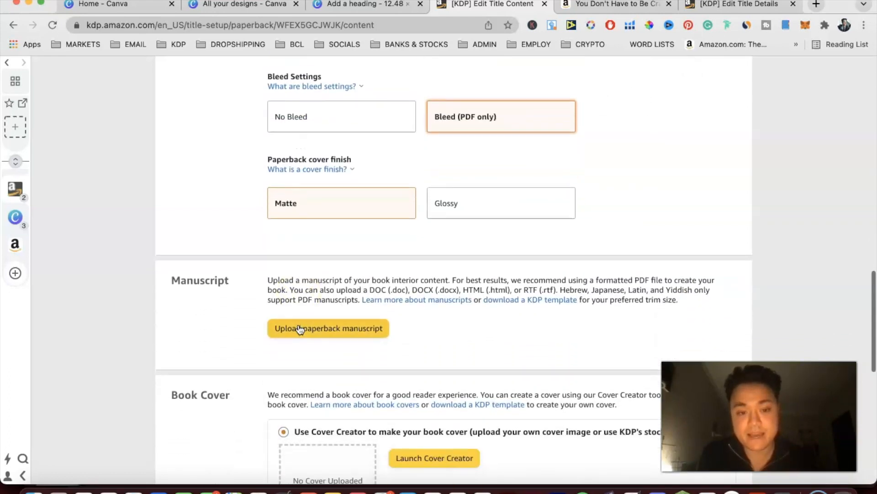
left_click(451, 353)
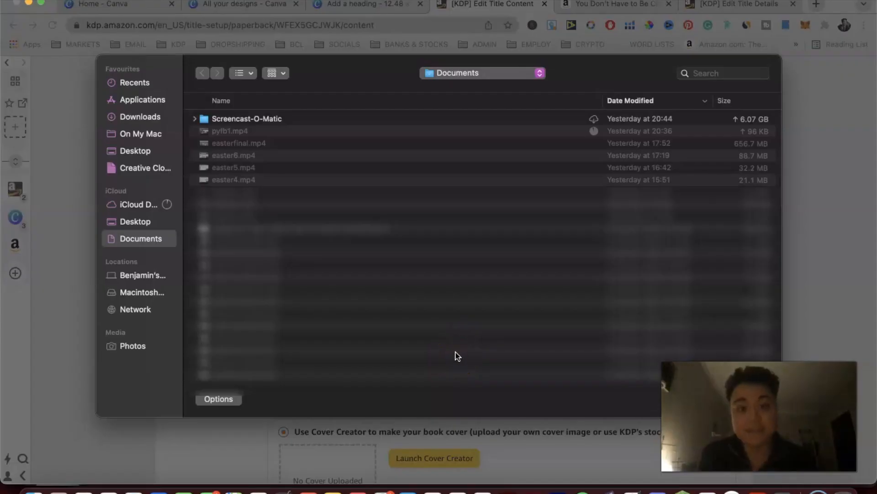
left_click(146, 115)
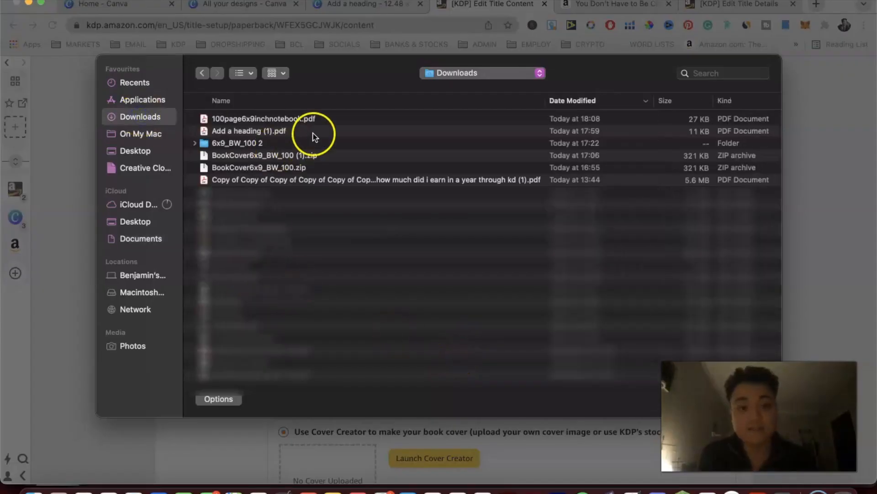
left_click(301, 118)
left_click(594, 85)
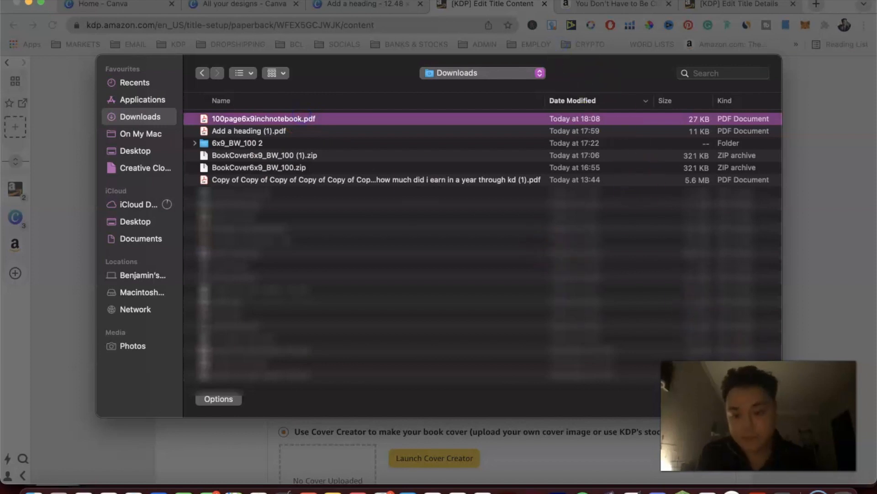
left_click(740, 397)
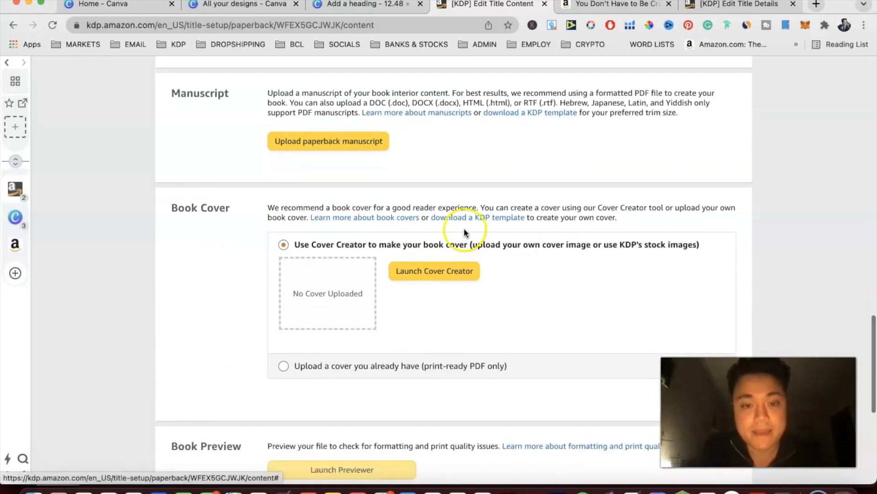
- Choose to upload an existing print-ready cover and upload Add a heading (1).pdf from the Downloads folder as the cover file
left_click(323, 365)
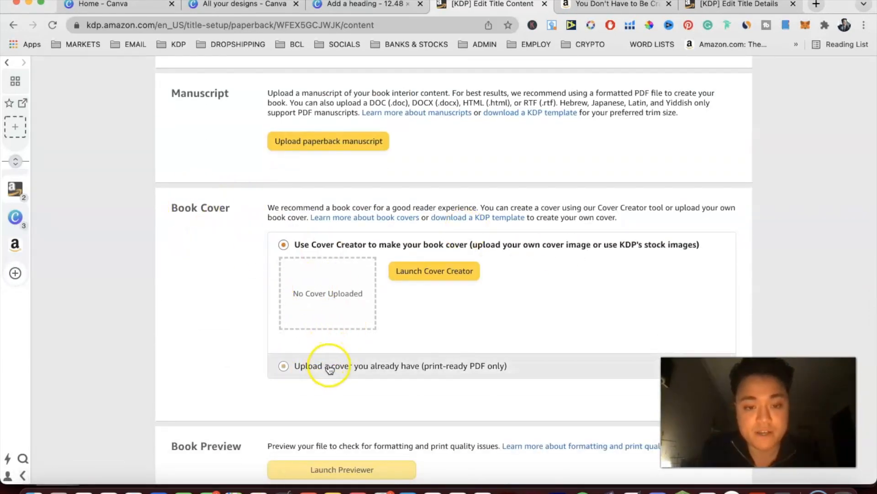
left_click(354, 371)
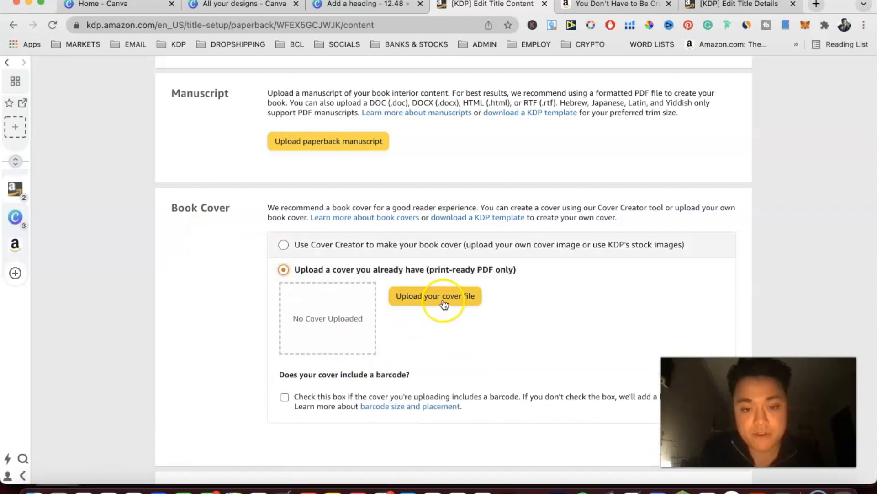
left_click(444, 303)
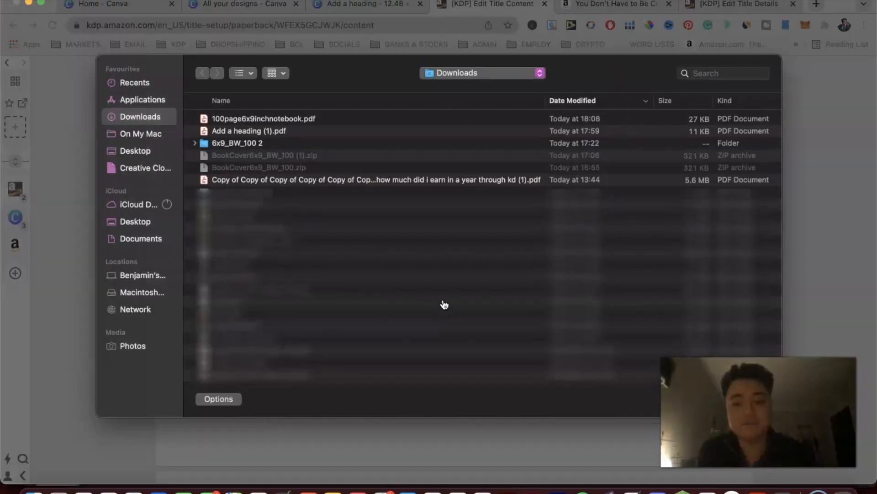
left_click(427, 132)
left_click_drag(697, 366, 697, 286)
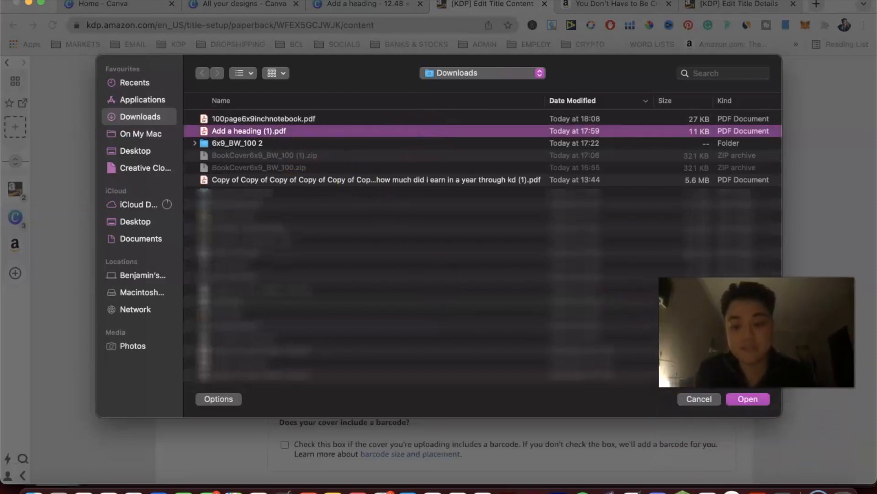
left_click(746, 399)
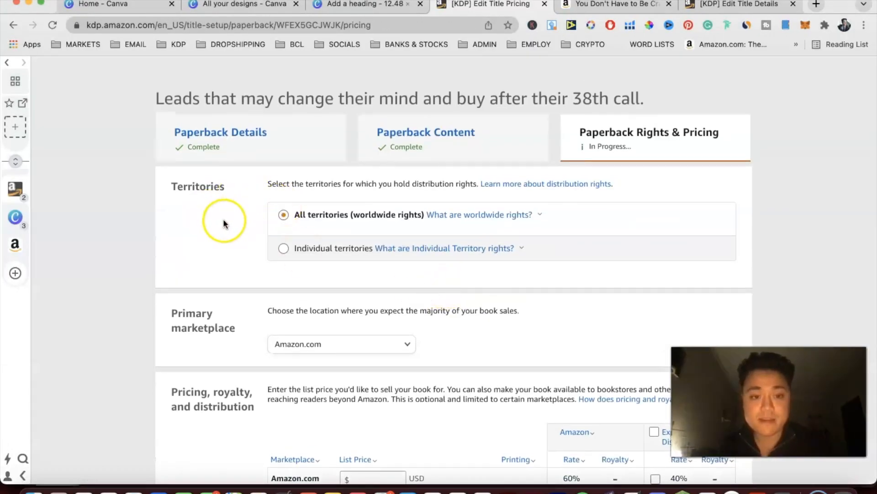
- Set the Amazon.com list price to 6.99 USD and check its printing cost, royalty and distribution rates
scroll(361, 238, "down", 3)
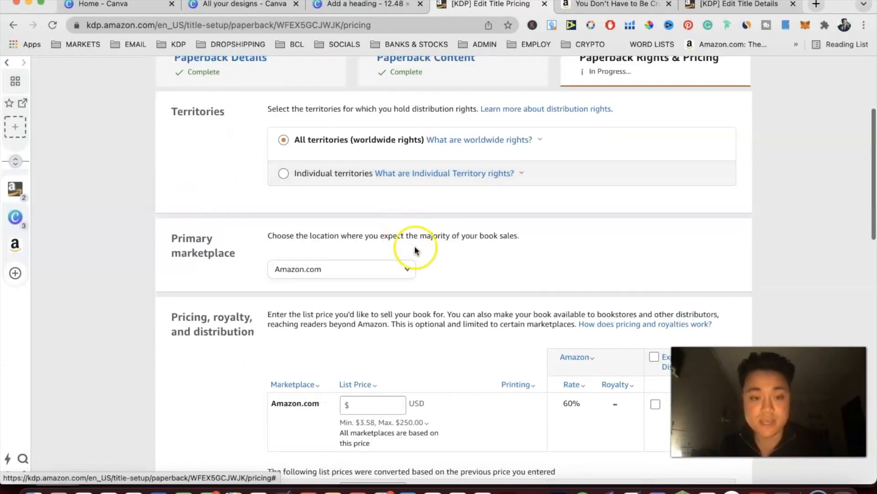
scroll(417, 282, "down", 8)
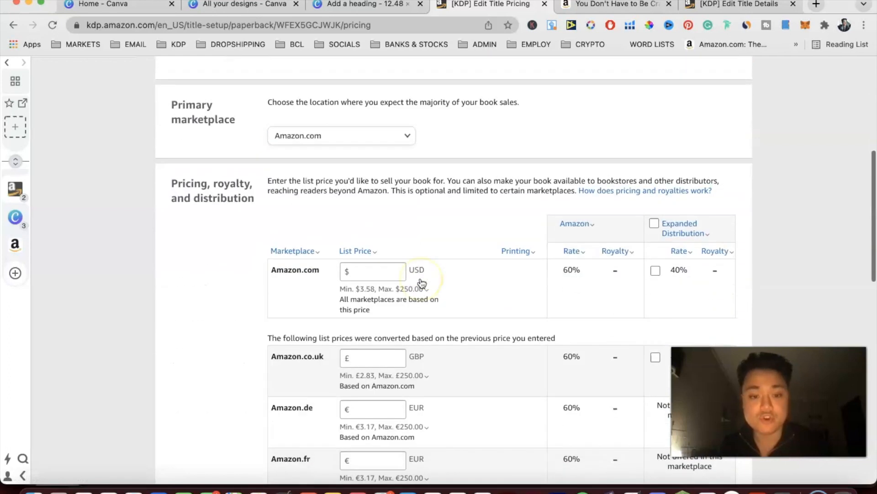
left_click(365, 201)
type("6")
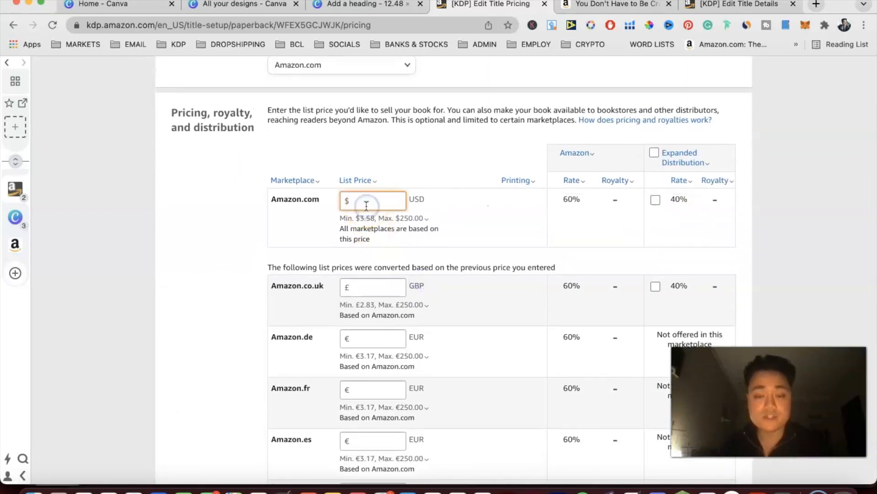
type(".99")
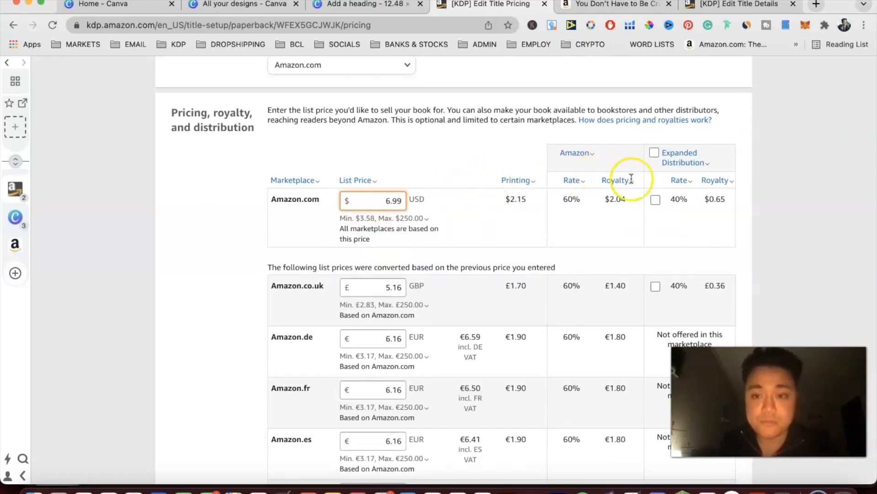
left_click_drag(610, 197, 624, 203)
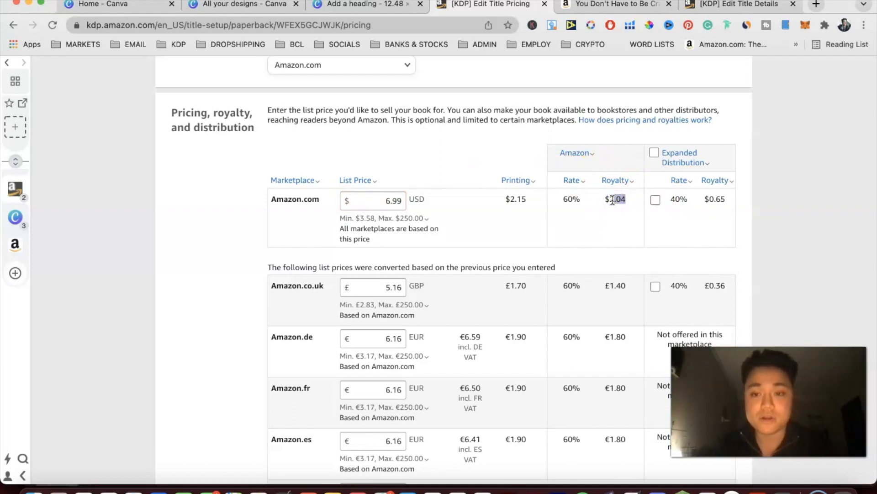
double_click(520, 198)
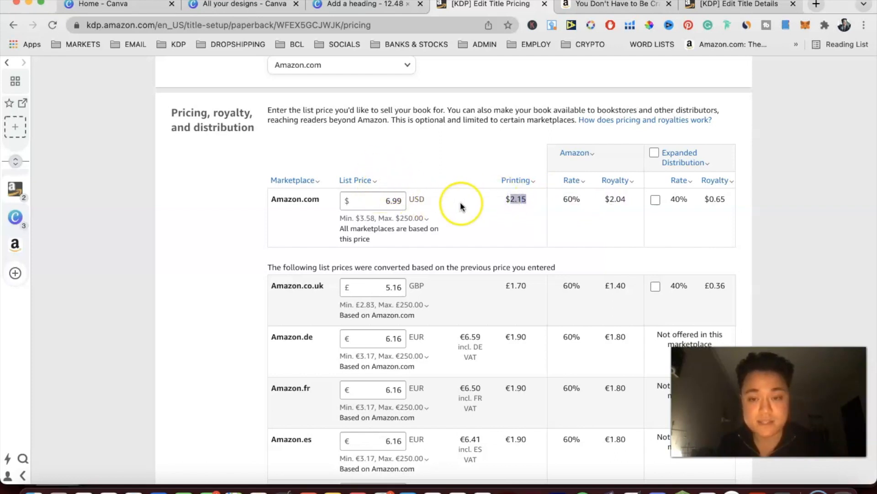
left_click(570, 201)
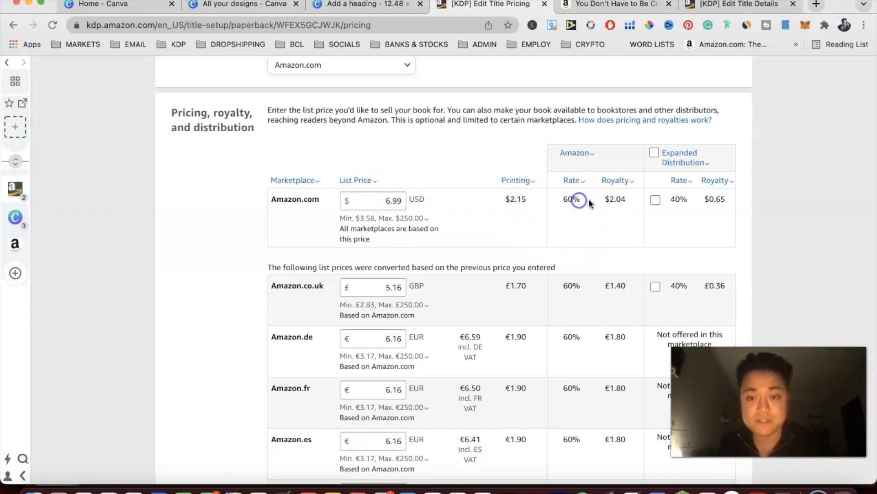
left_click(683, 203)
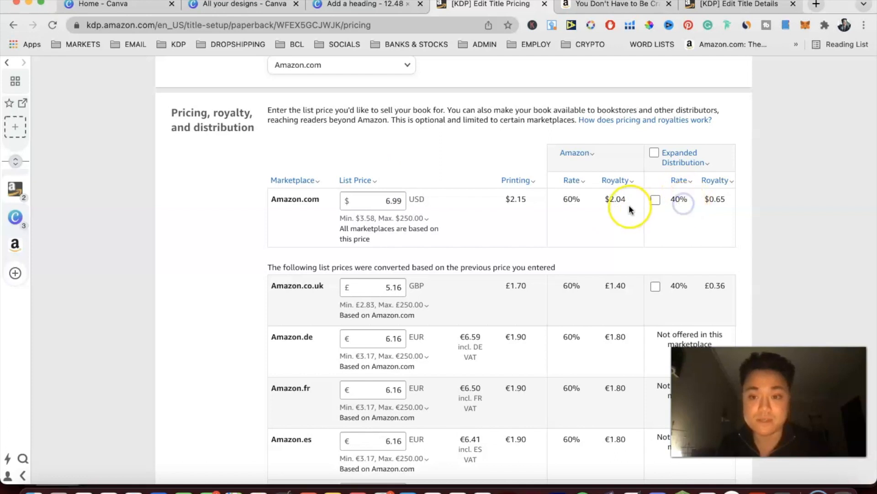
- Set the Amazon.co.uk list price to 5.99 GBP
scroll(384, 284, "down", 1)
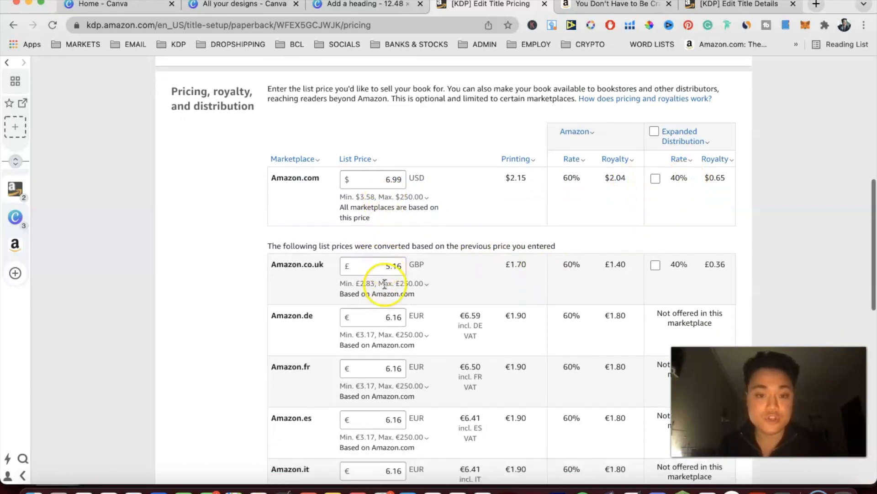
double_click(398, 272)
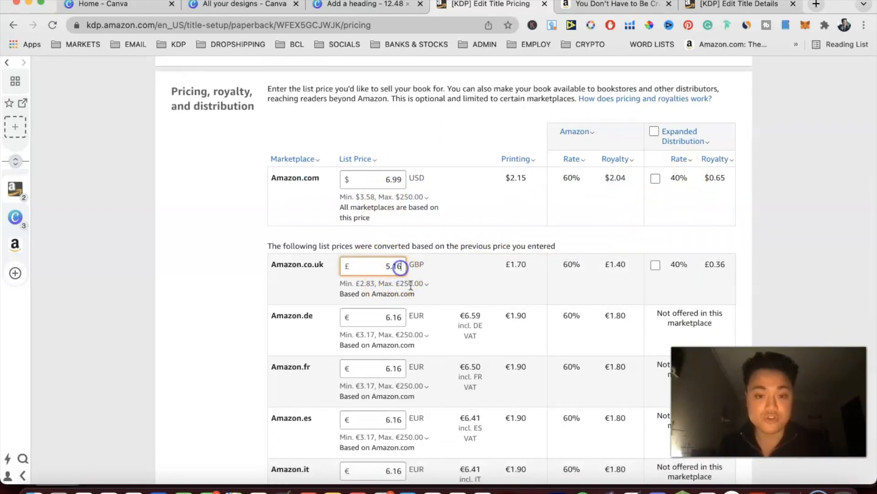
left_click(372, 387)
- Review the converted prices for the remaining marketplaces and save the paperback as a draft
scroll(403, 281, "down", 3)
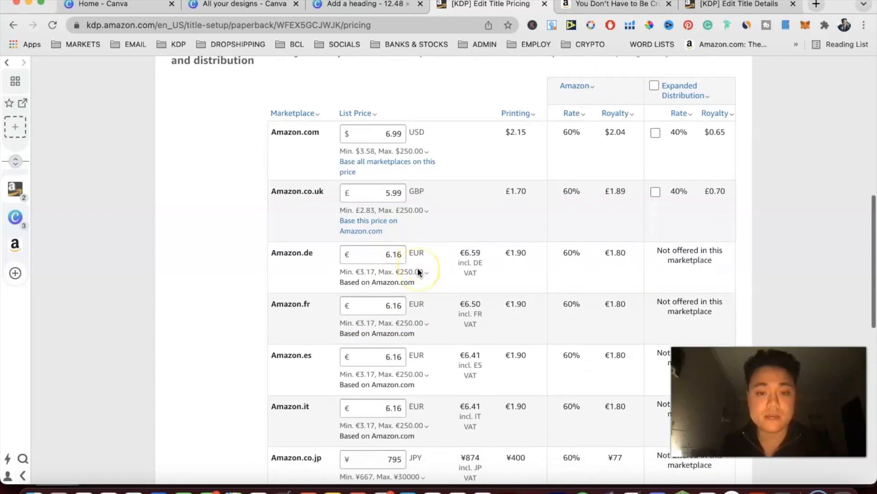
scroll(403, 281, "down", 8)
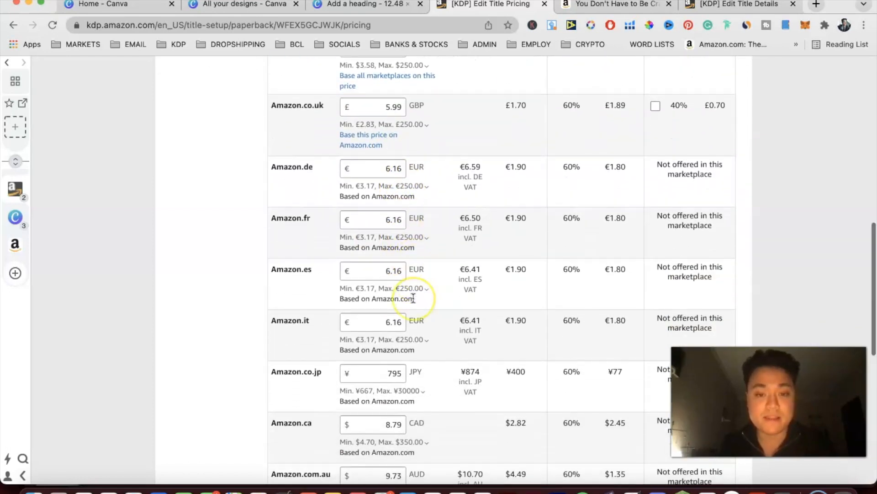
scroll(413, 297, "down", 4)
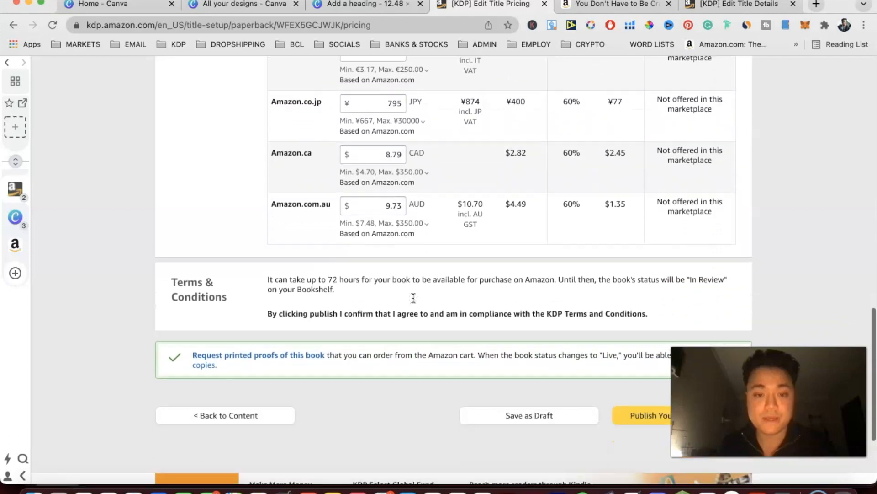
scroll(413, 297, "up", 11)
scroll(413, 298, "down", 10)
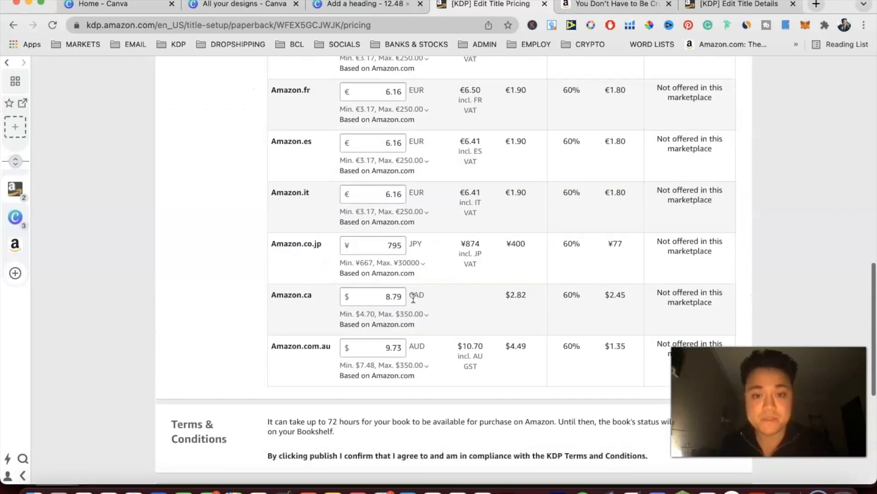
scroll(413, 298, "up", 4)
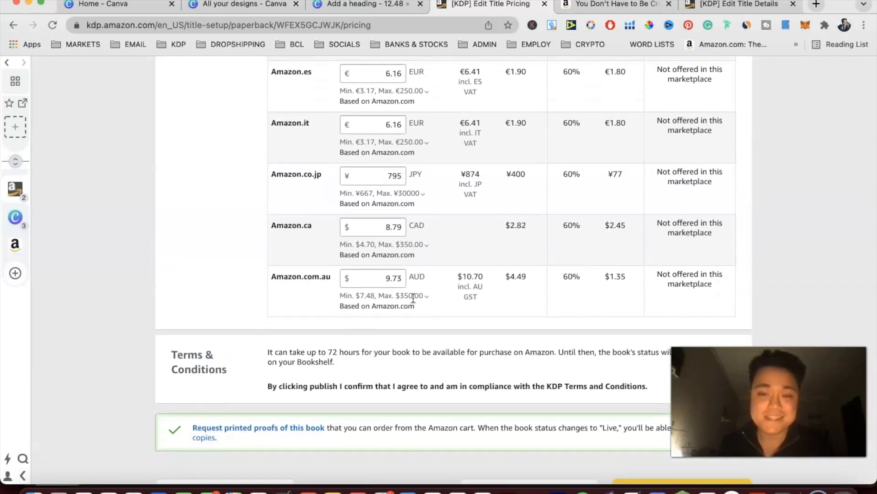
scroll(413, 298, "down", 5)
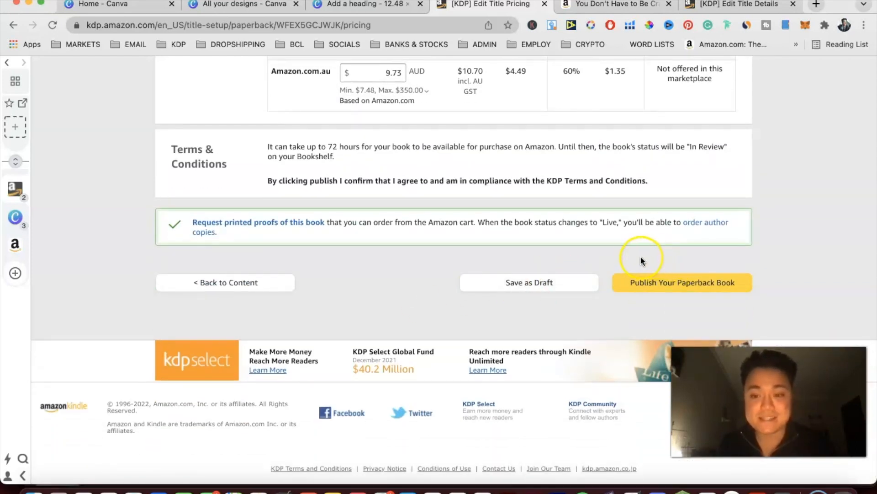
left_click(587, 291)
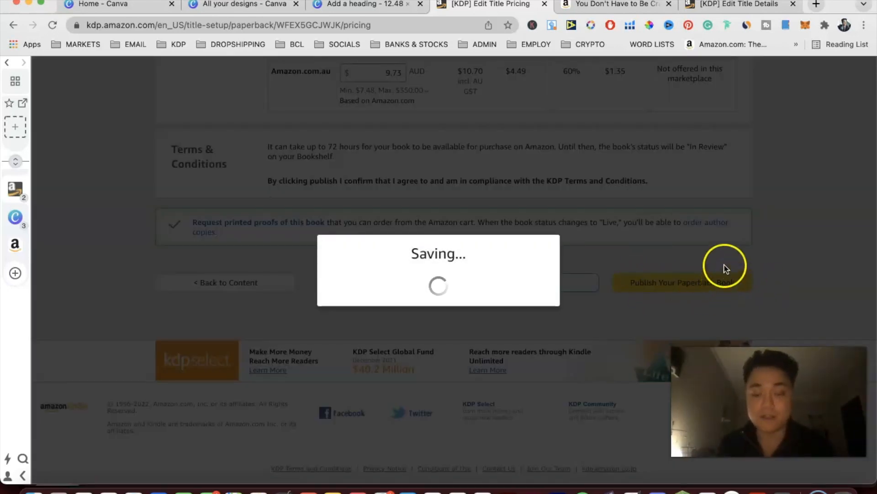
scroll(571, 264, "up", 4)
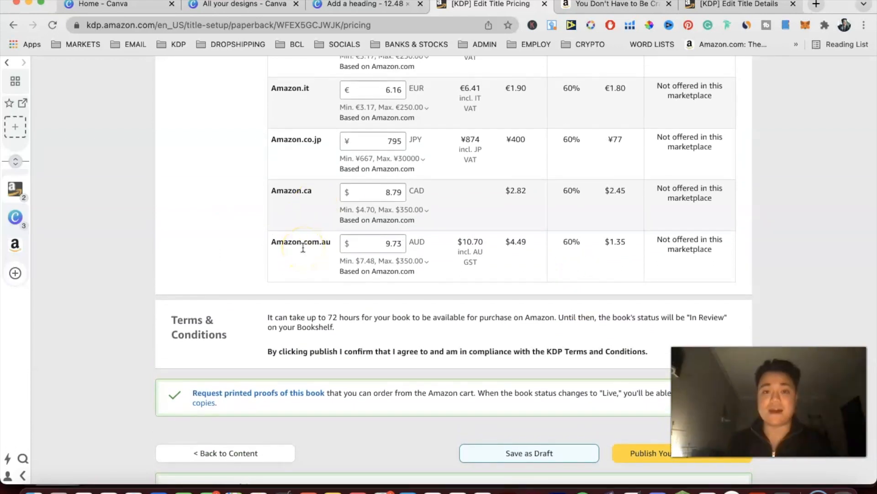
scroll(303, 250, "down", 3)
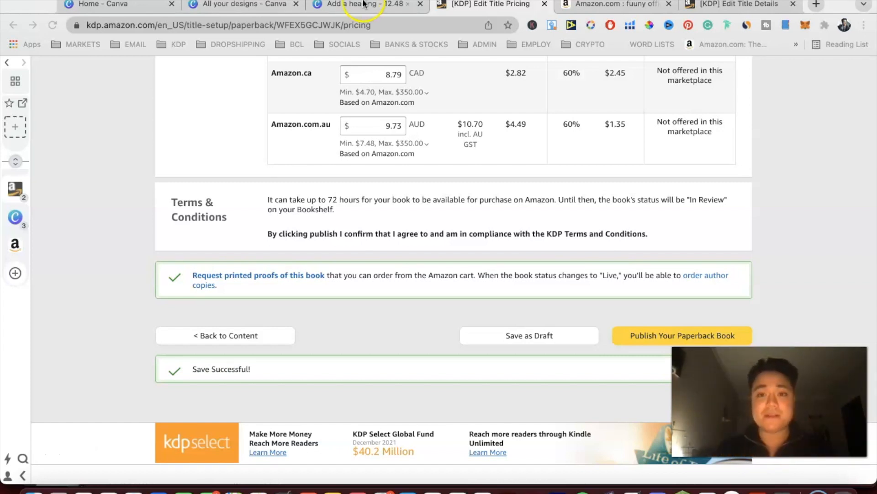
- Switch to the Amazon search results for funny office notebooks and look over the listed competitors' titles, prices and sales ranks
left_click(605, 5)
scroll(500, 177, "down", 5)
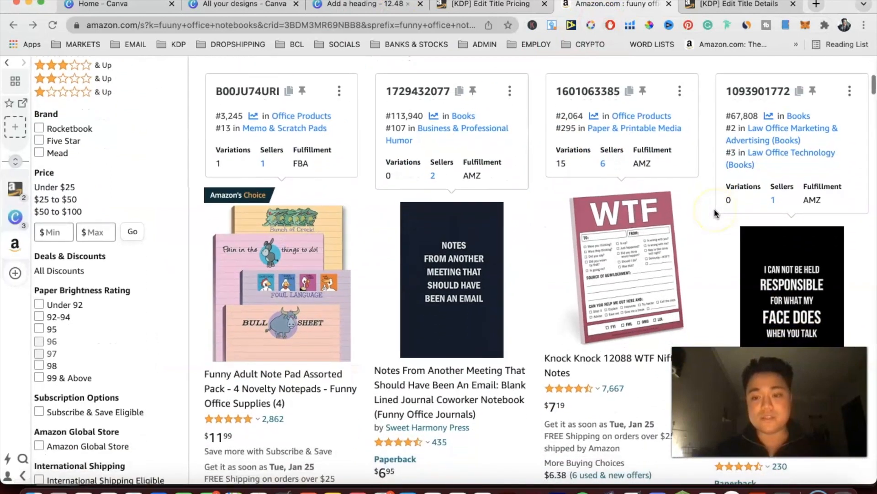
scroll(715, 208, "down", 10)
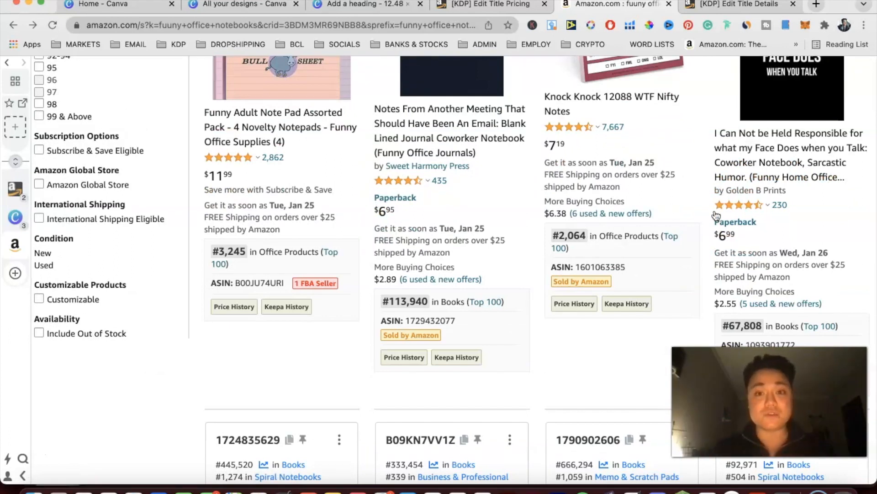
scroll(716, 216, "up", 11)
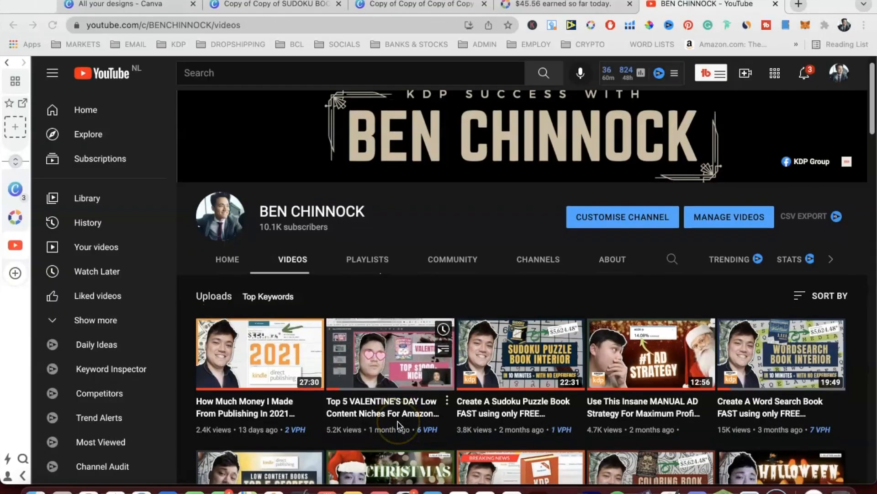
- Browse the uploaded KDP tutorial videos on the open YouTube channel page
scroll(398, 422, "down", 5)
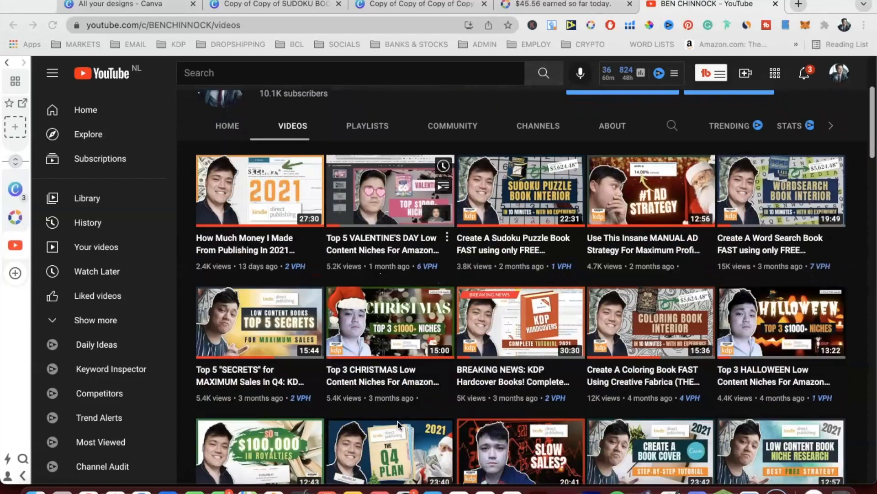
scroll(397, 422, "down", 7)
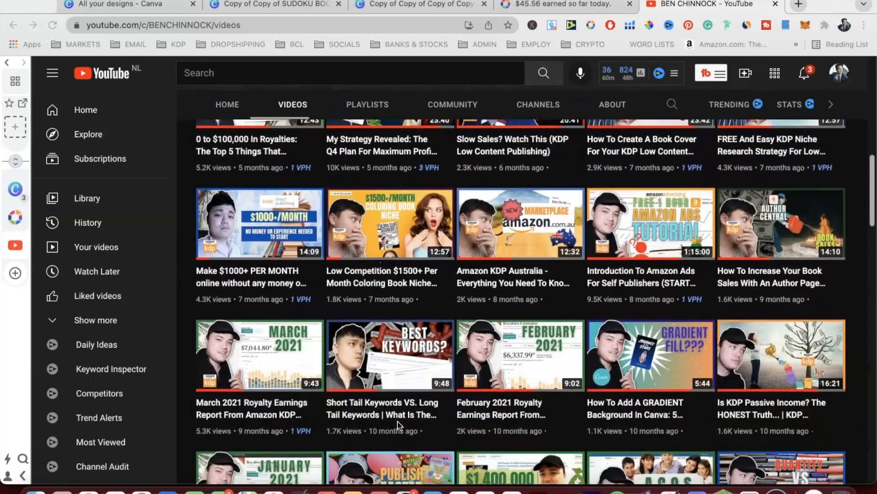
scroll(397, 421, "down", 5)
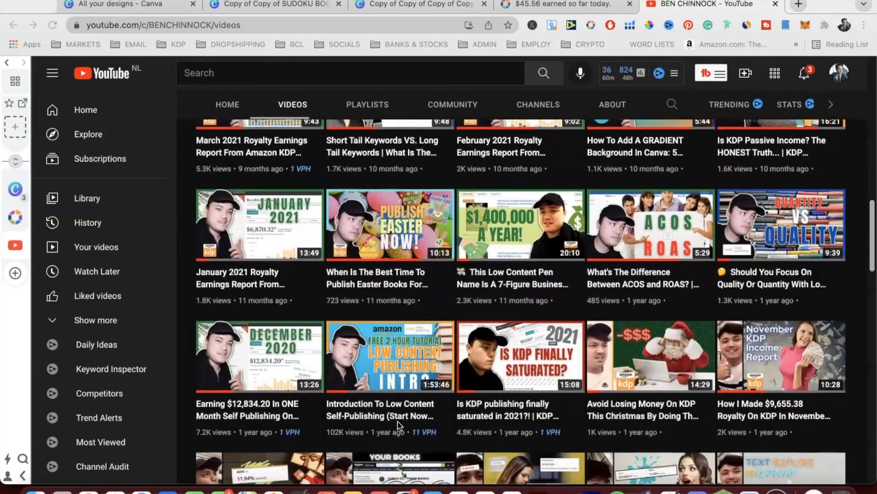
scroll(398, 424, "down", 7)
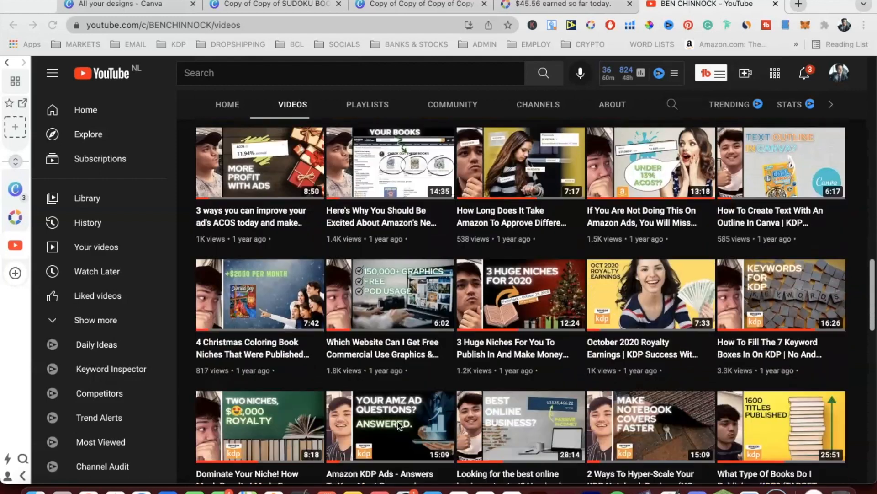
scroll(398, 424, "down", 1)
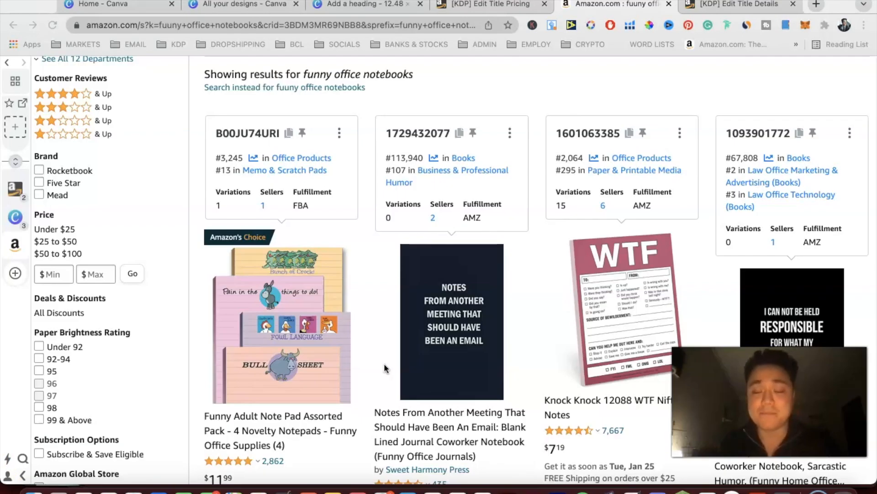
left_click(61, 454)
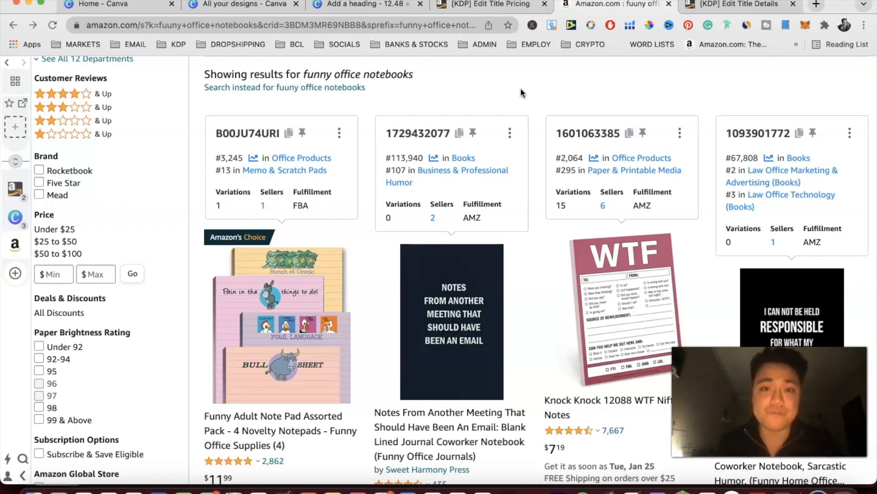
left_click(33, 456)
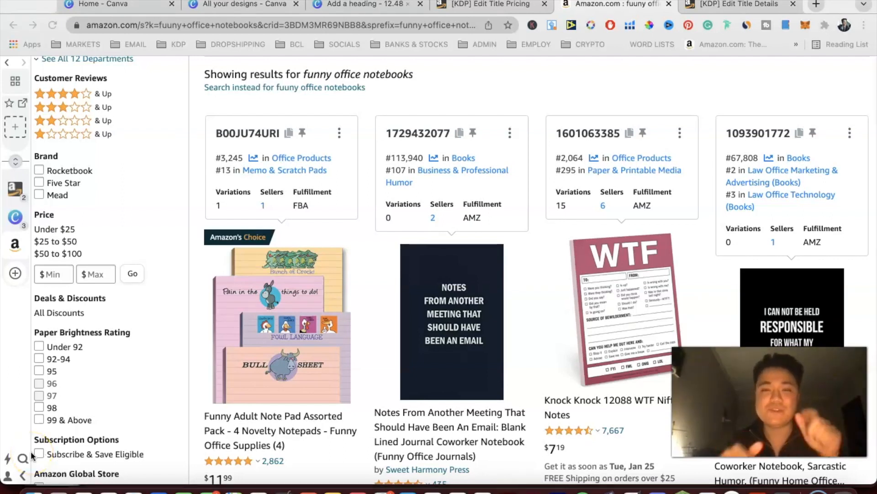